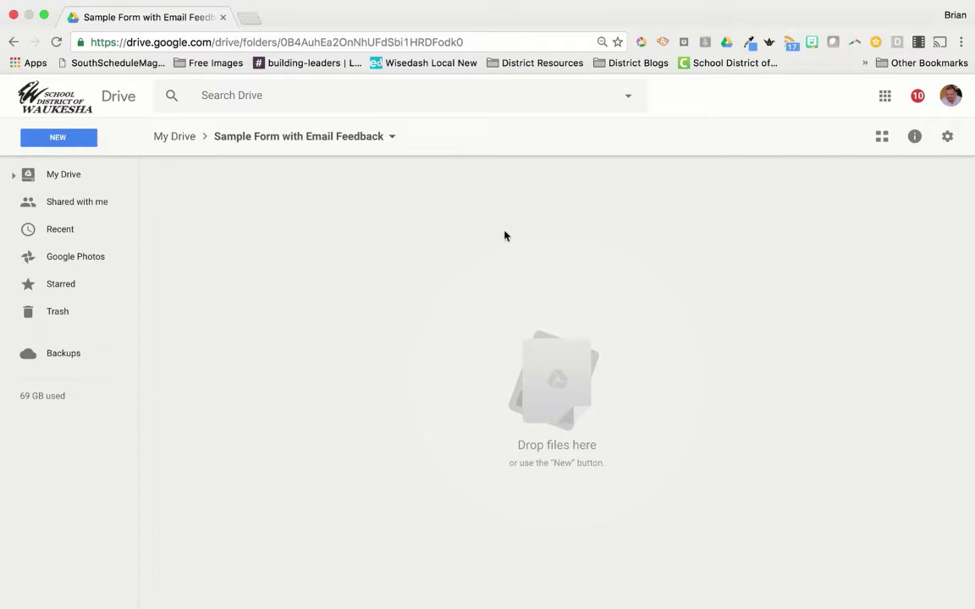
Step: Create a new Google Form in the folder and title it 'Walkthrough Form'
click(73, 139)
mouse_move(111, 339)
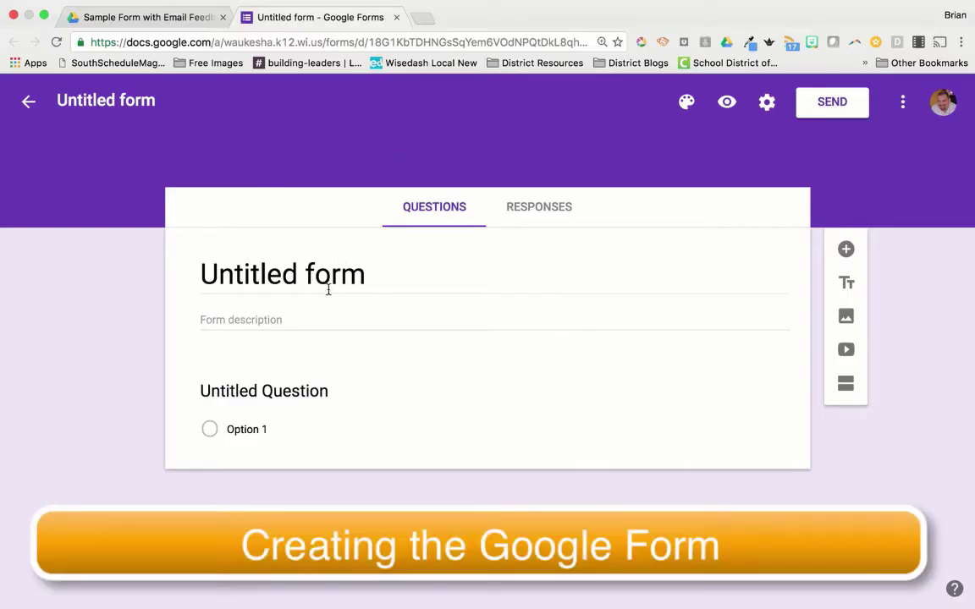
click(325, 281)
click(381, 407)
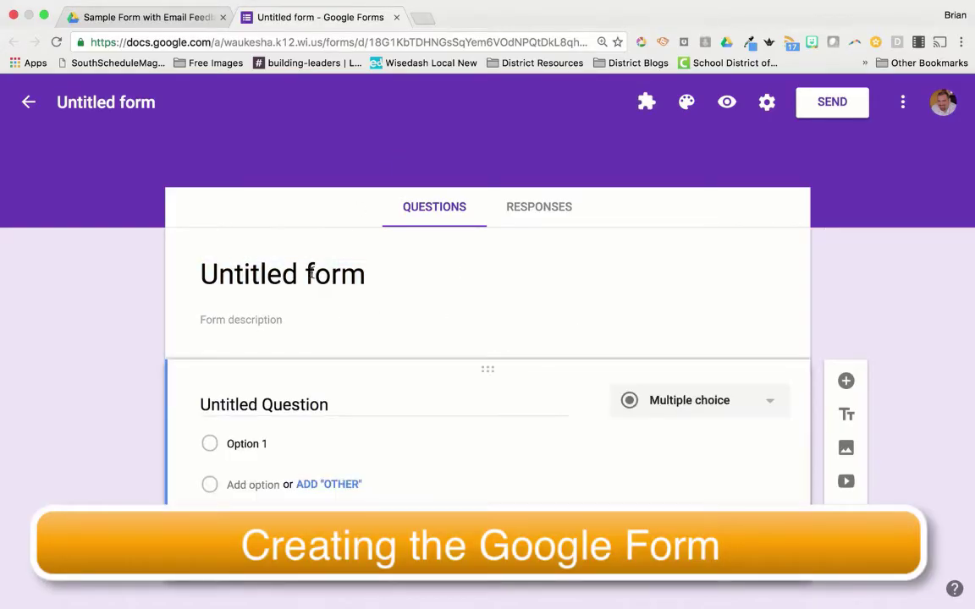
click(281, 247)
text(Walkthrough Form)
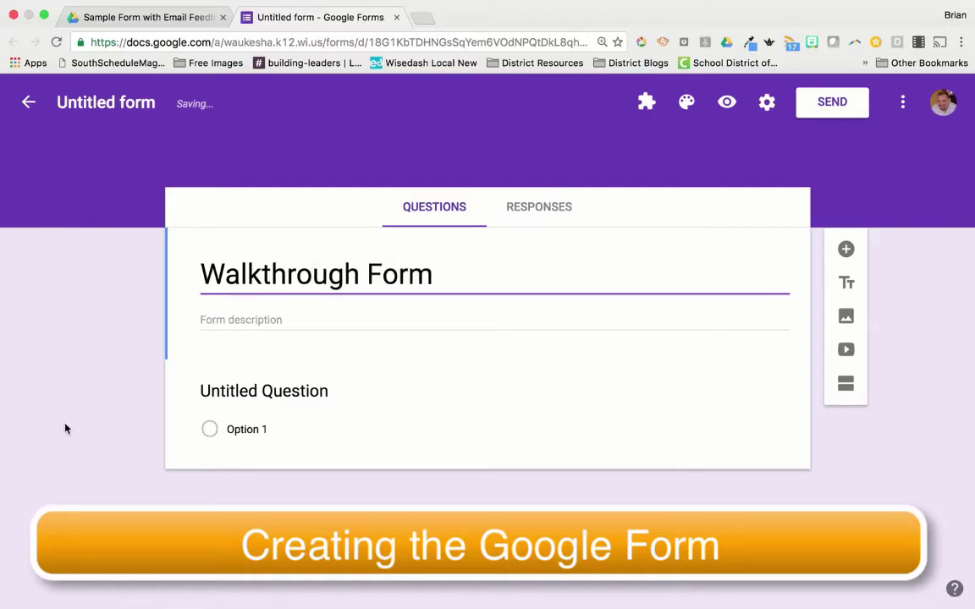
Step: Name the first two short-answer questions 'First Name' and 'Last Name'
click(318, 391)
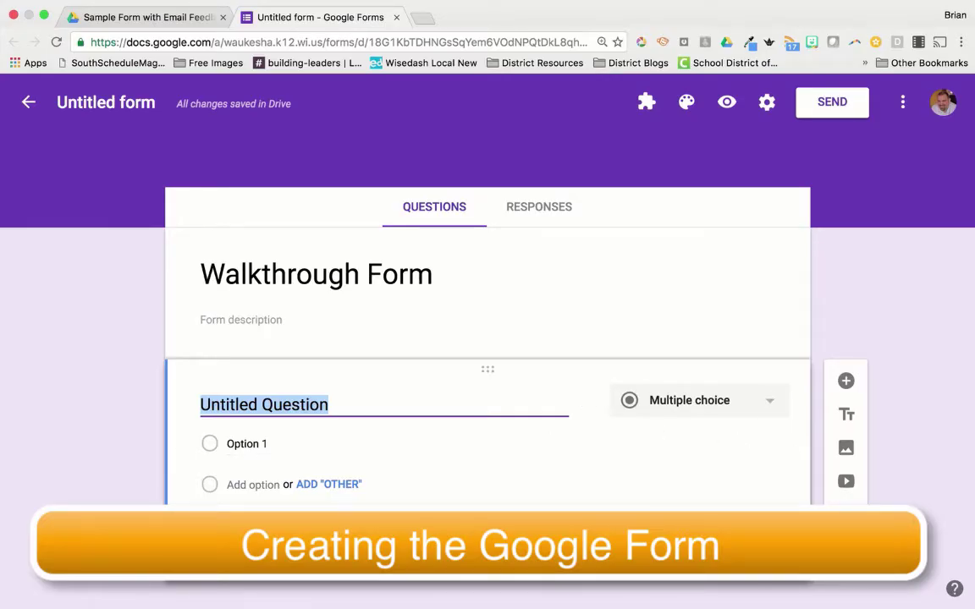
text(Firstname)
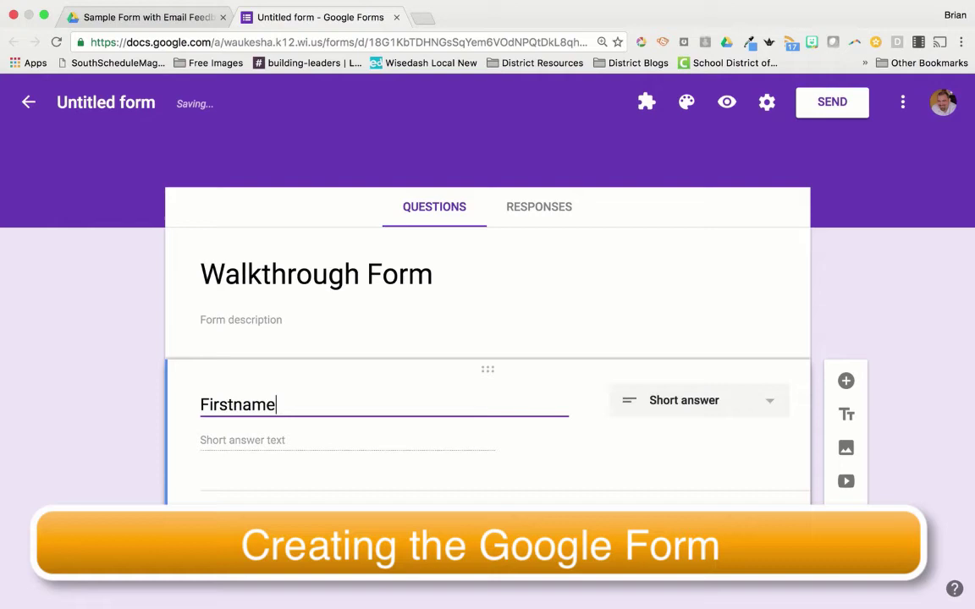
key(BackSpace)
key(BackSpace)
key(BackSpace)
key(BackSpace)
text(Name)
click(847, 381)
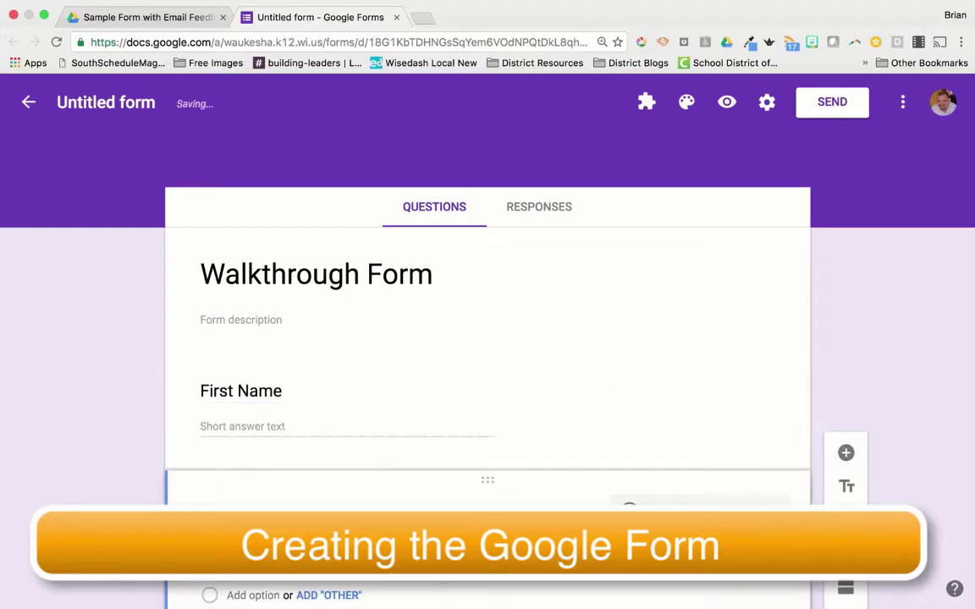
text(Last Name)
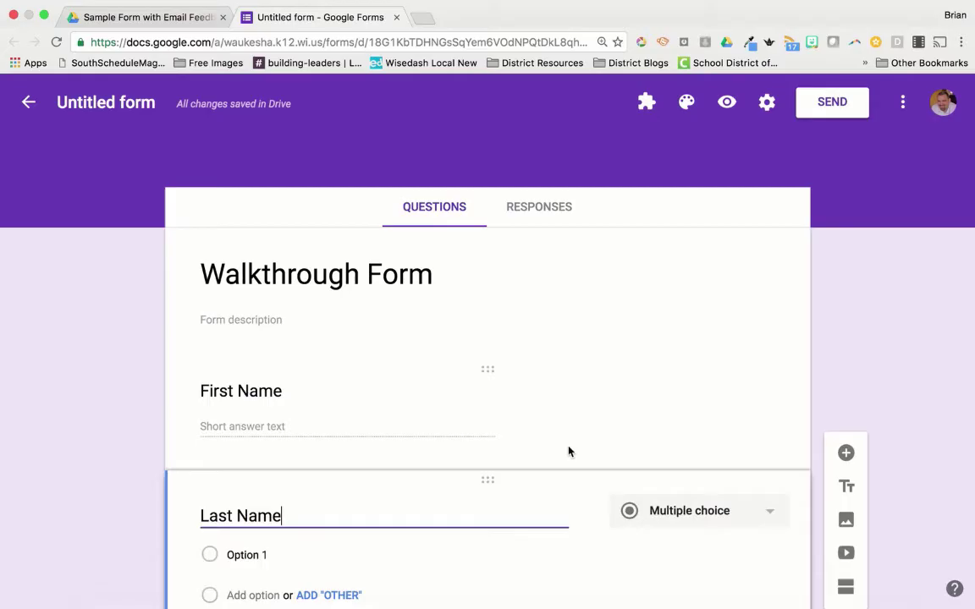
Step: Add a third short-answer question titled 'Email Address of Person'
scroll(568, 450, down, 2)
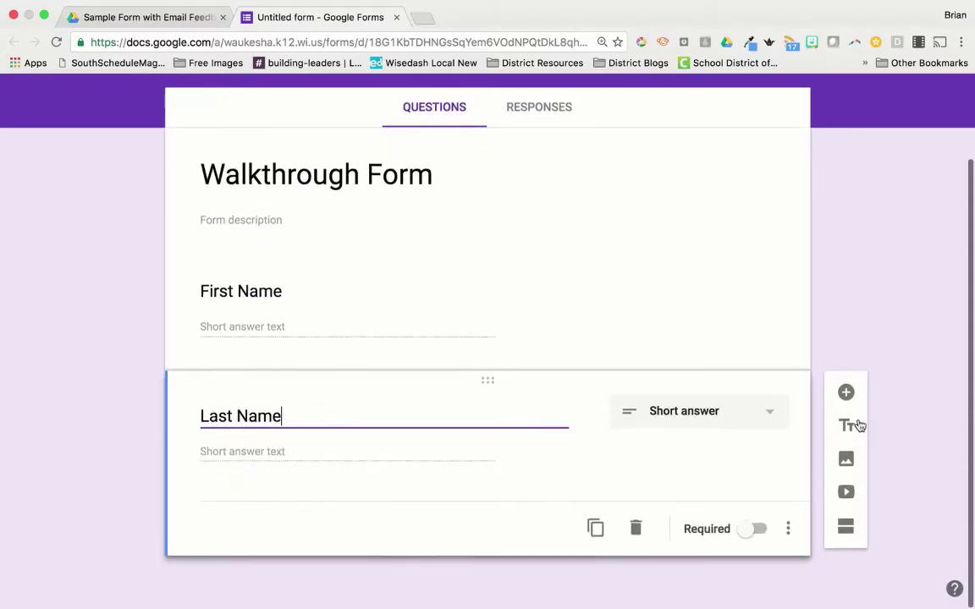
click(846, 391)
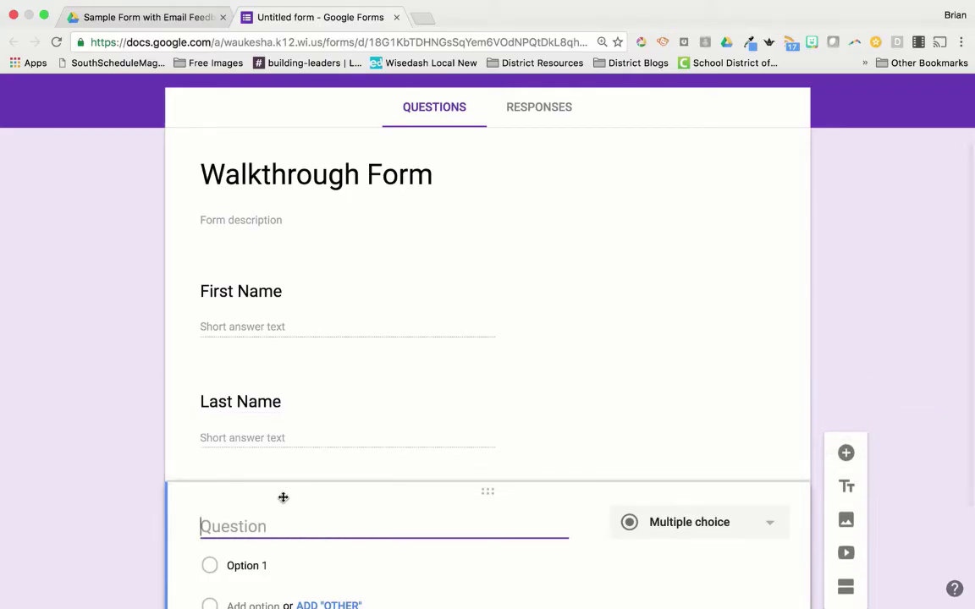
text(Email Add)
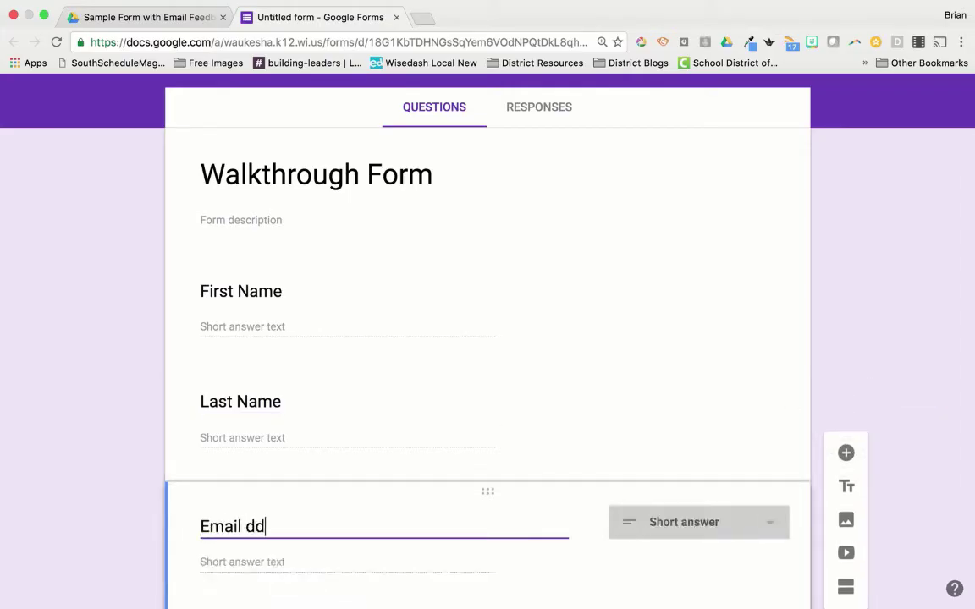
key(BackSpace)
key(BackSpace)
text(ddress of Person)
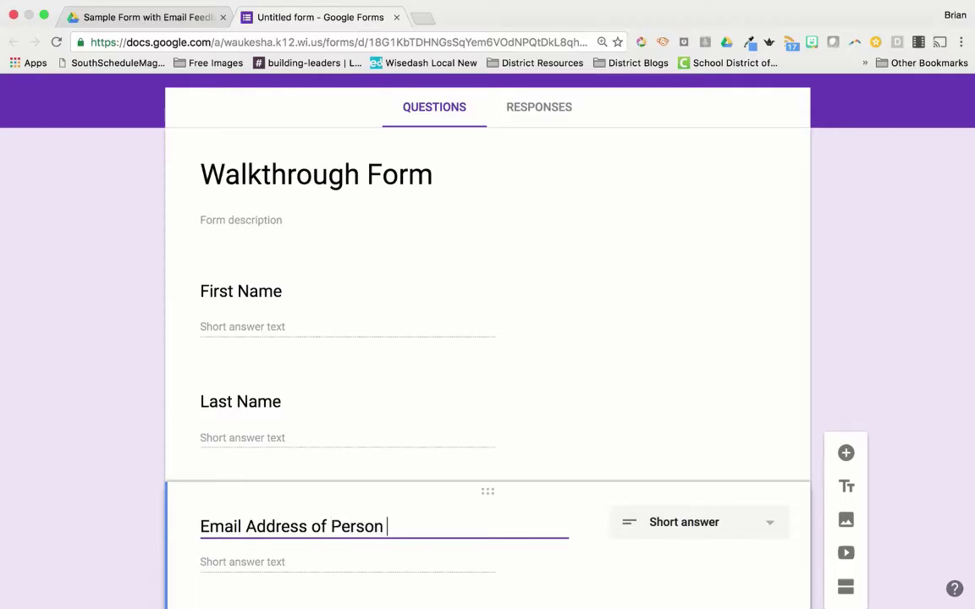
key(BackSpace)
scroll(317, 576, down, 1)
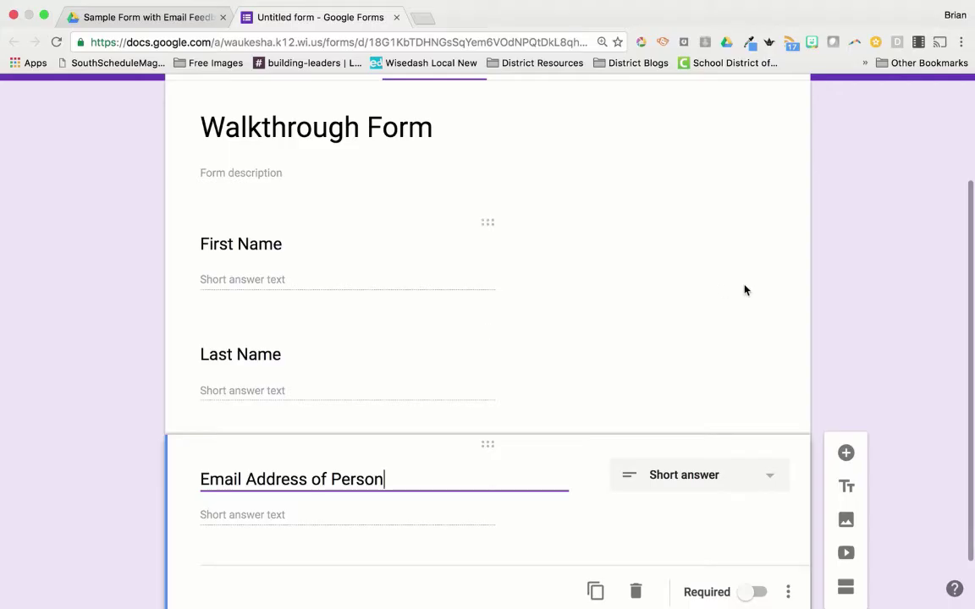
Step: Add the multiple-choice question 'Which color do you like best?' with choices Blue, Red and Other
click(846, 454)
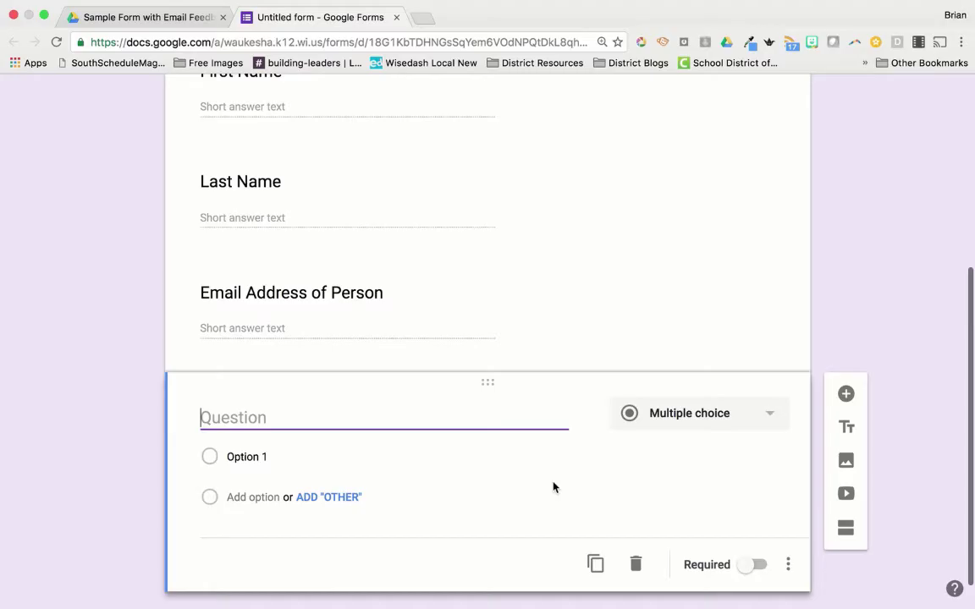
text(Which )
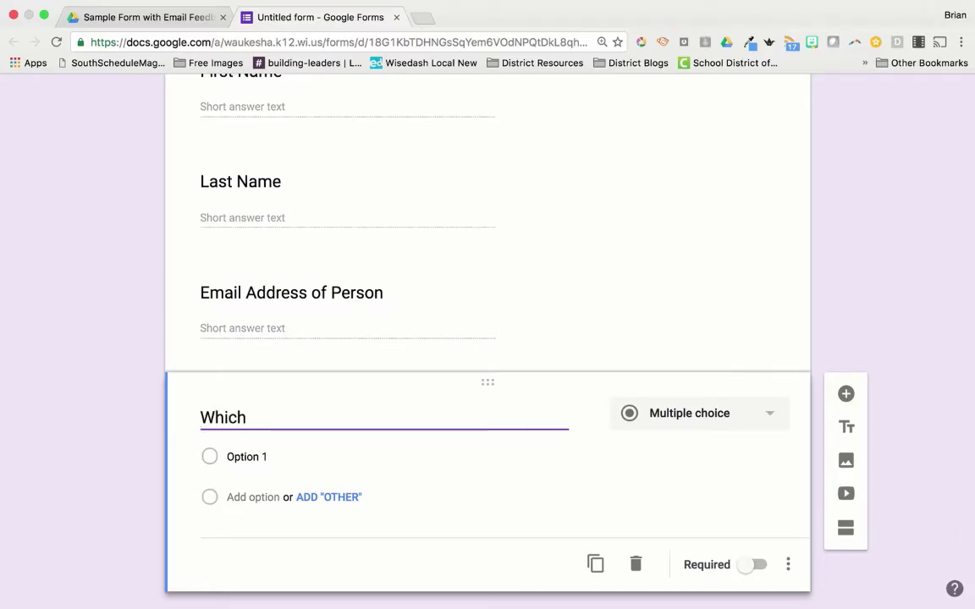
text(color do you lik)
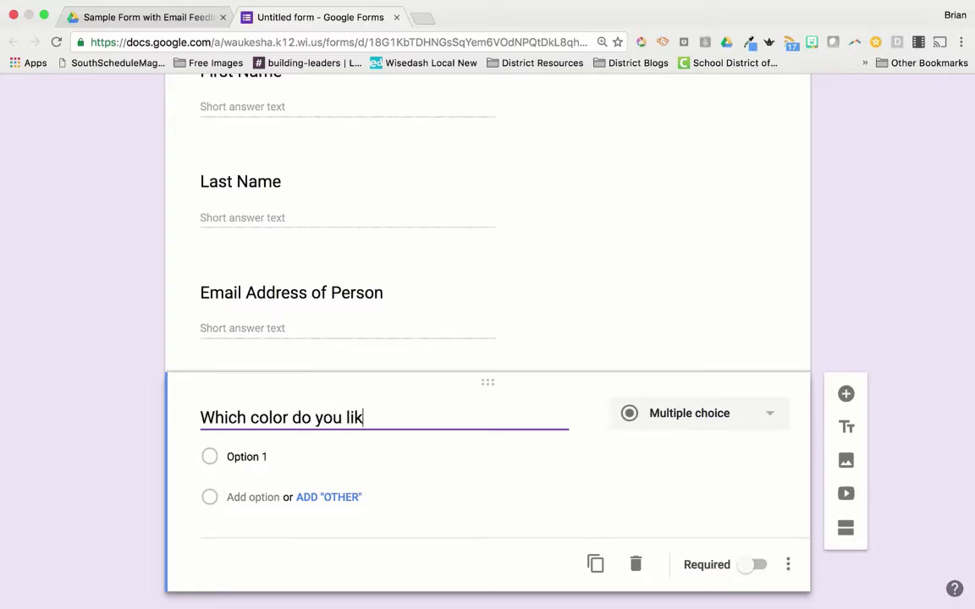
text(e best?)
click(268, 457)
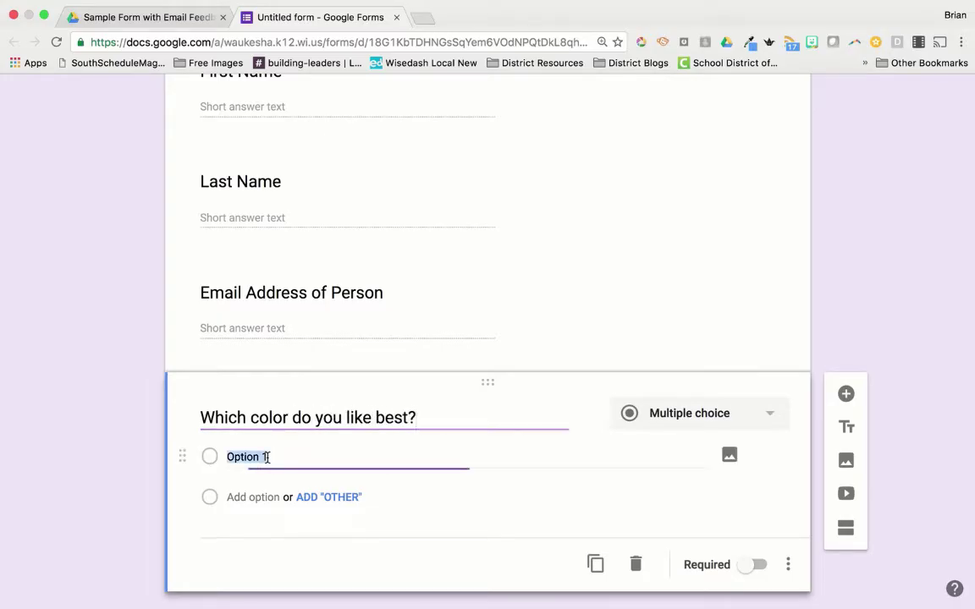
text(Blue)
key(Tab)
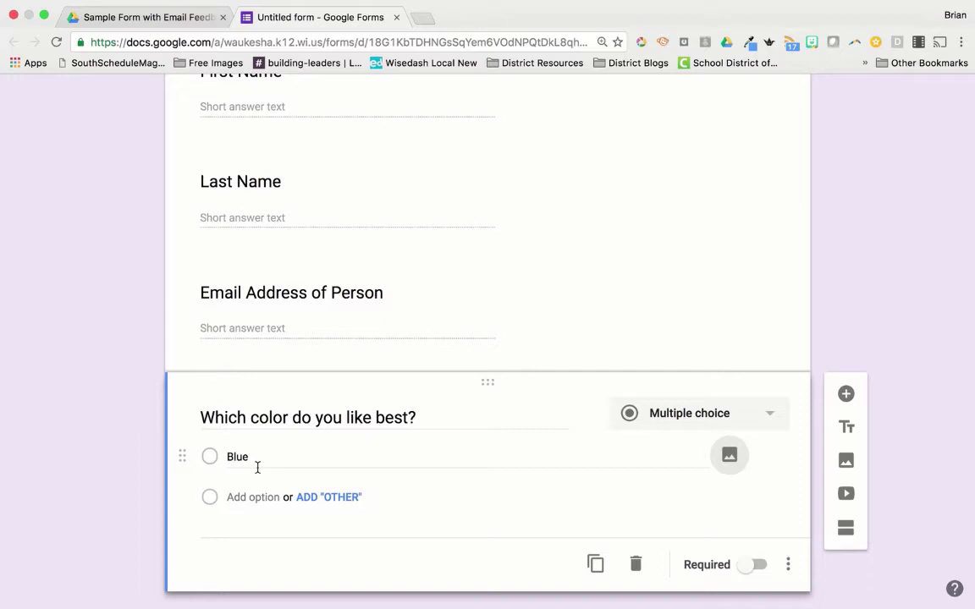
click(246, 497)
text(Red)
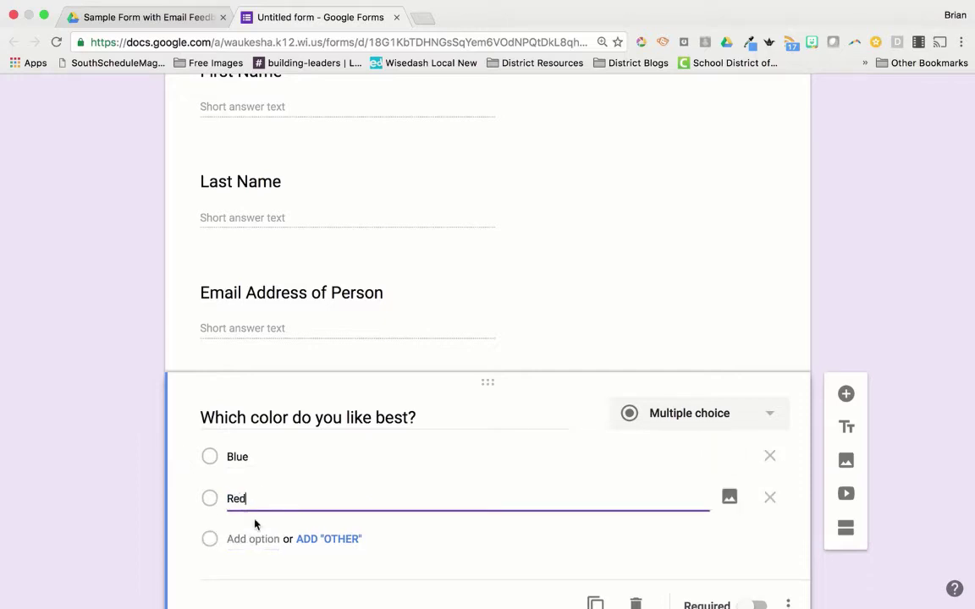
scroll(576, 474, down, 1)
click(351, 522)
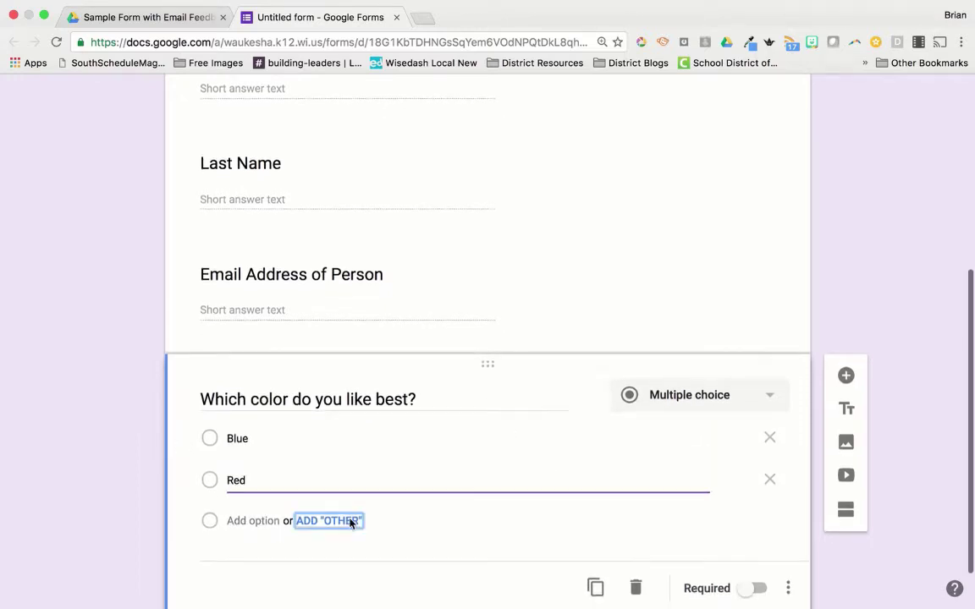
scroll(407, 472, up, 10)
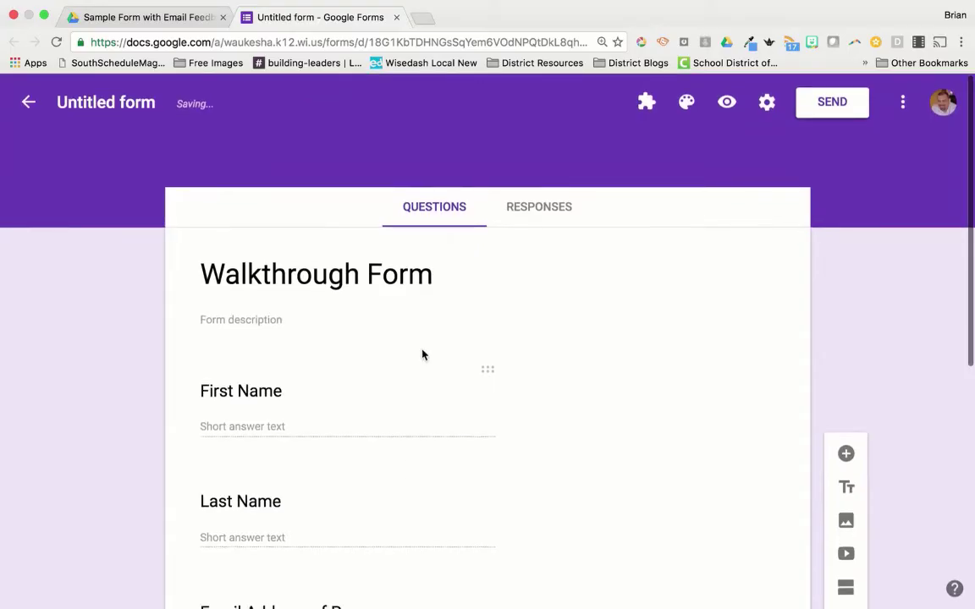
Step: Rename the form file from Untitled form to 'Walkthrough Form' and confirm it in the Drive folder
click(106, 93)
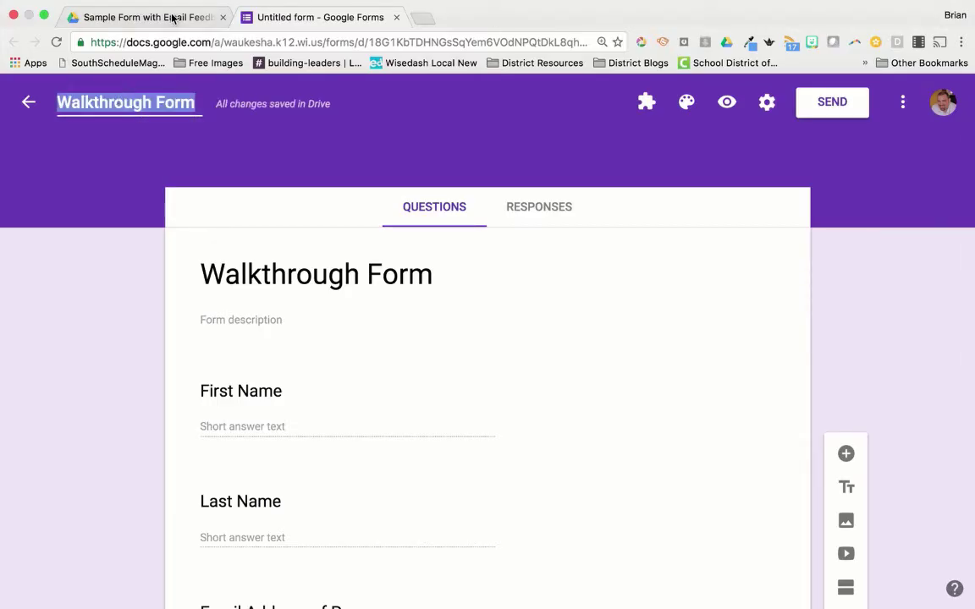
click(172, 22)
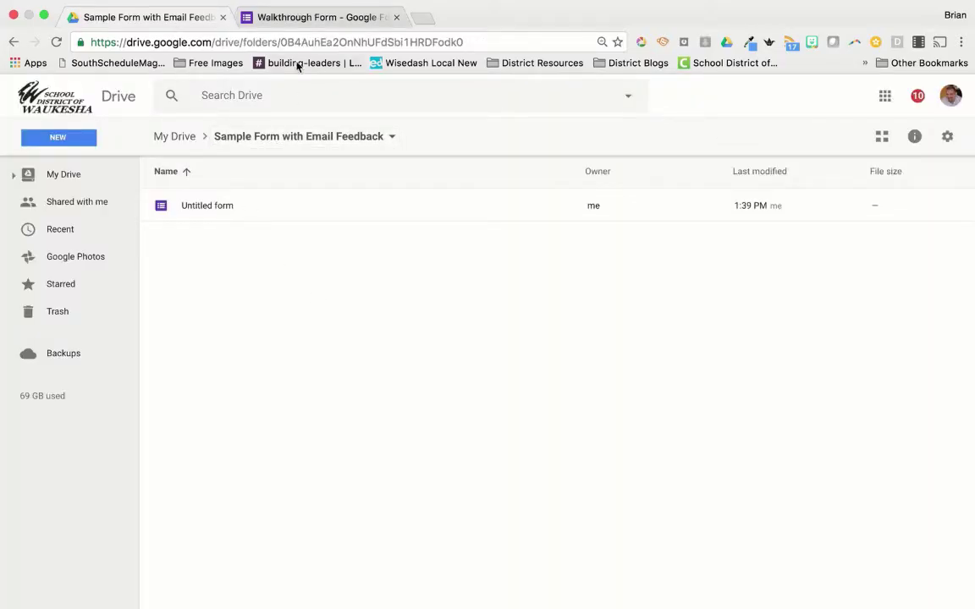
click(337, 22)
click(159, 13)
click(341, 24)
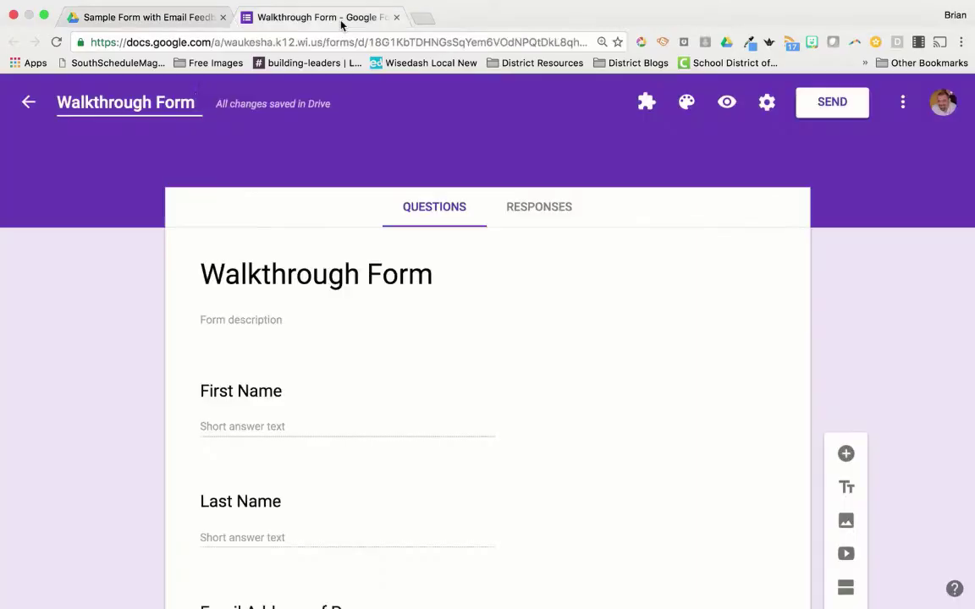
Step: Link the form's responses to a new 'Walkthrough Form (Responses)' spreadsheet
click(539, 207)
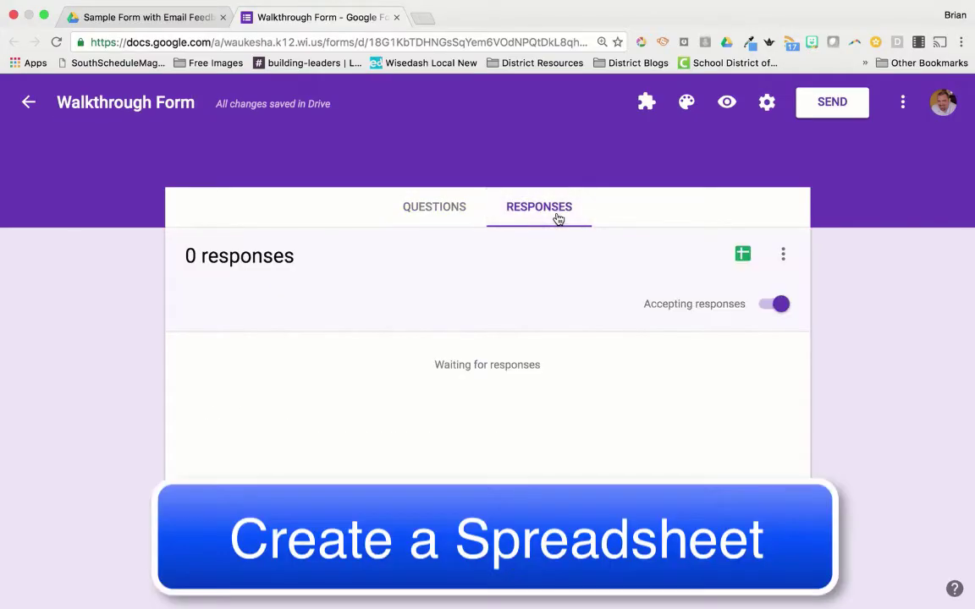
click(743, 256)
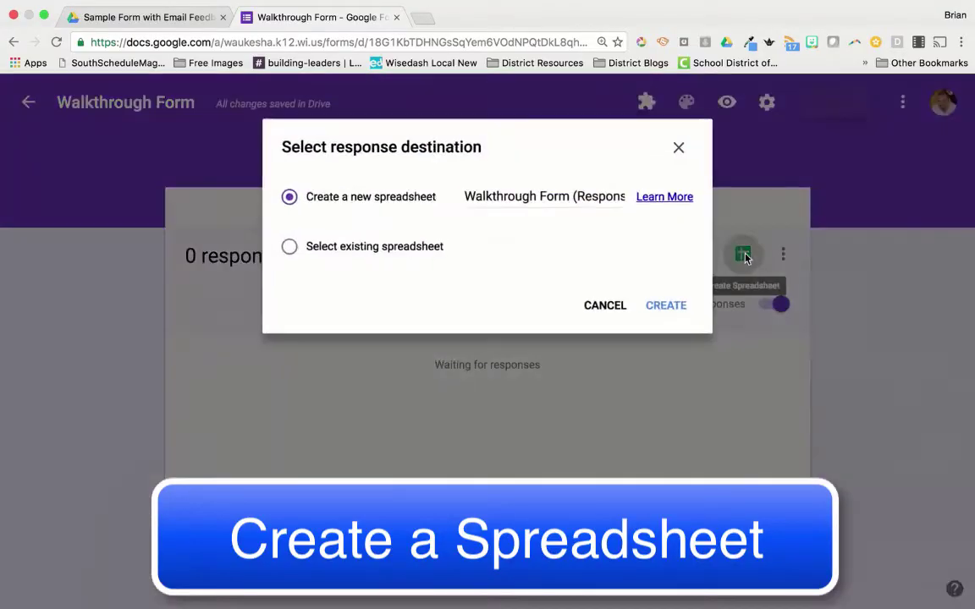
click(665, 309)
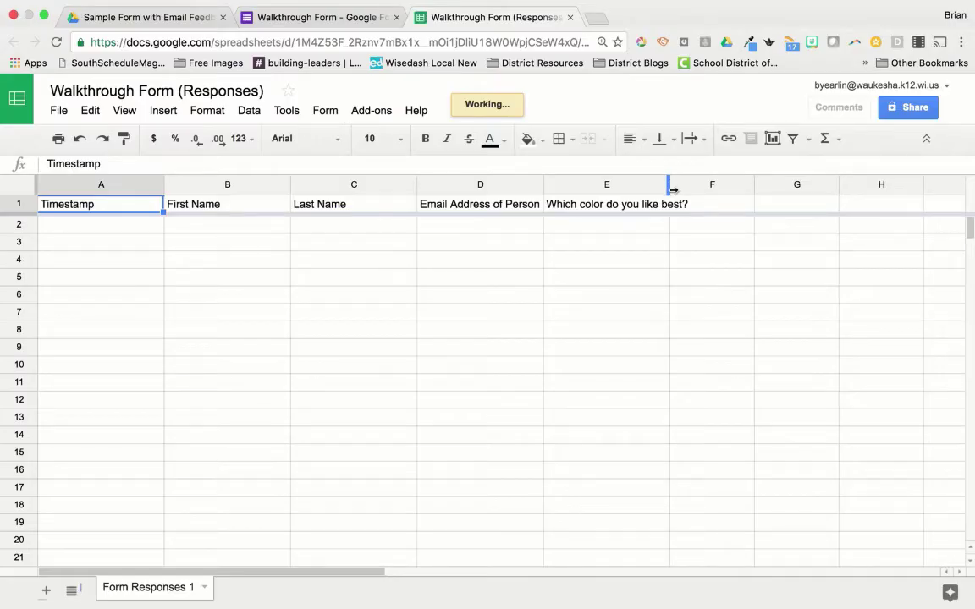
click(317, 22)
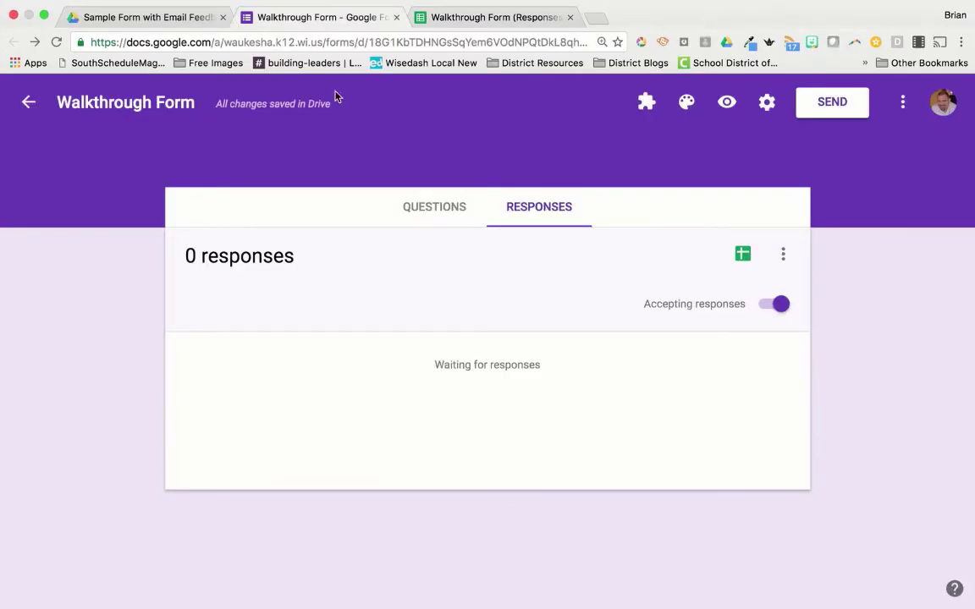
Step: In the form preview, submit a first test response with a name, email and Blue
click(727, 103)
click(290, 377)
key(Tab)
key(Tab)
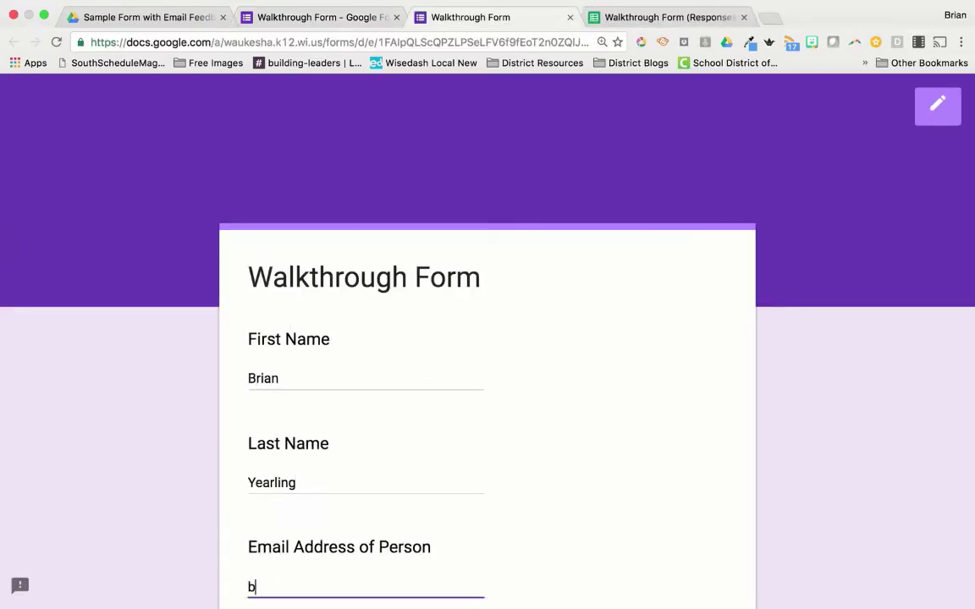
scroll(375, 372, down, 5)
click(266, 366)
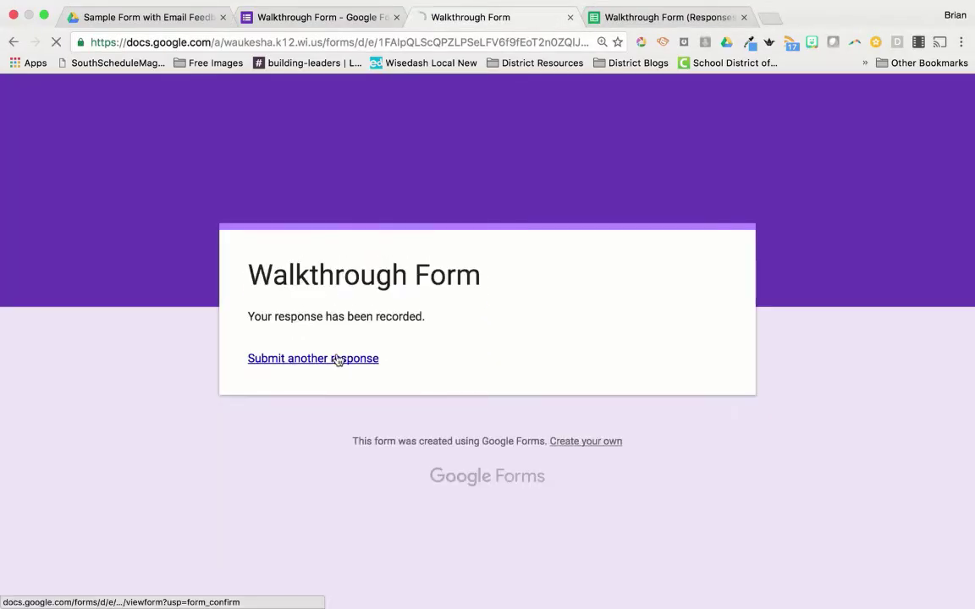
click(306, 359)
Step: Submit a second test response choosing Red, then view the Responses spreadsheet
click(329, 374)
text(The Oth)
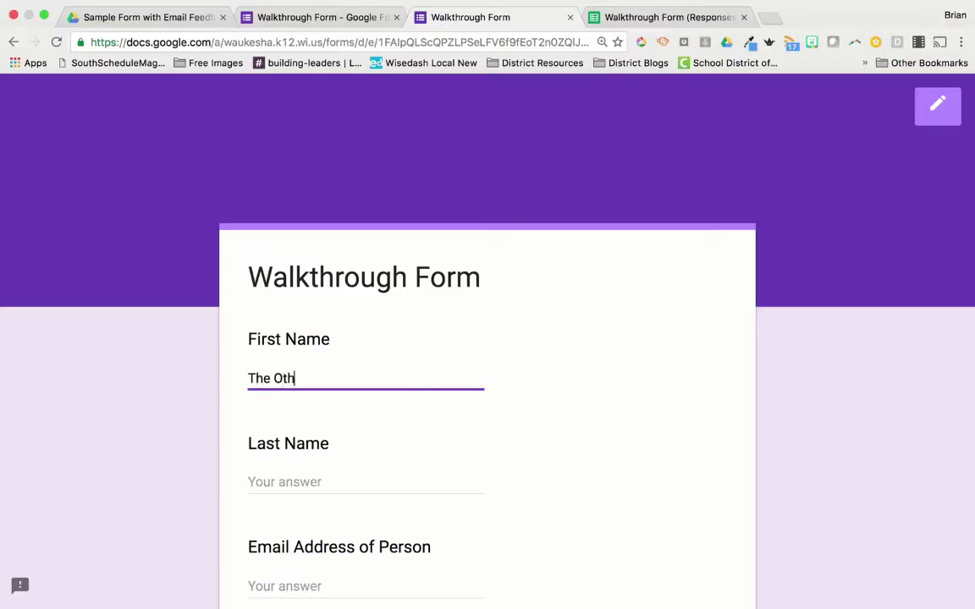
key(Tab)
scroll(294, 320, down, 3)
click(293, 320)
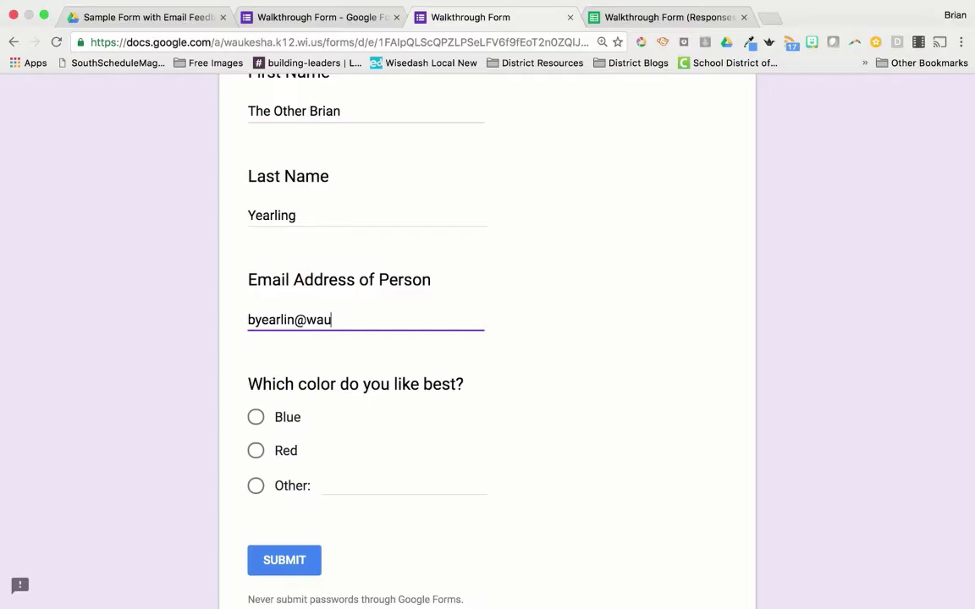
click(256, 450)
click(306, 567)
click(664, 17)
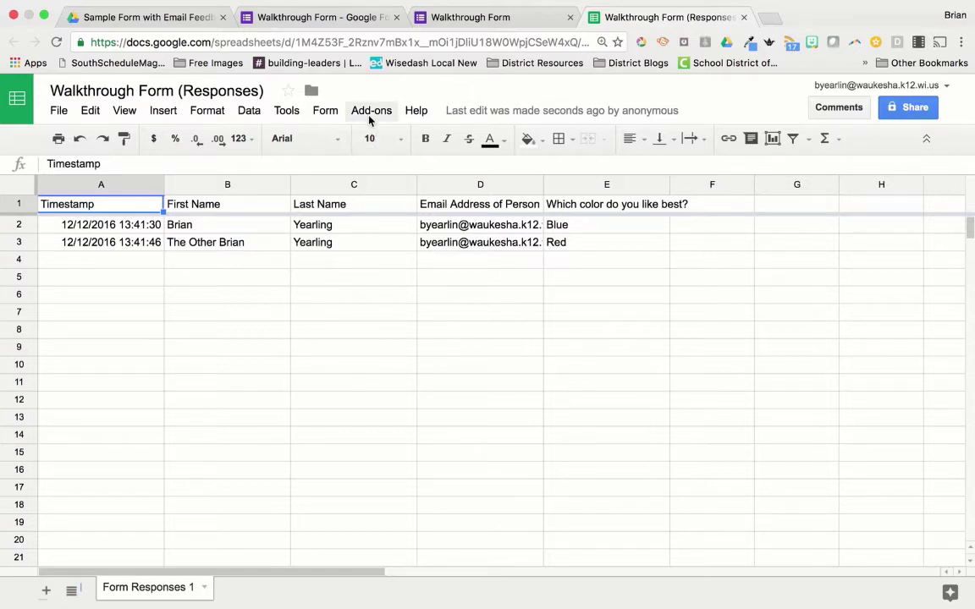
Step: Check that autoCrat appears under Add-ons, then go to the Sample Form with Email Feedback folder
click(369, 117)
mouse_move(389, 137)
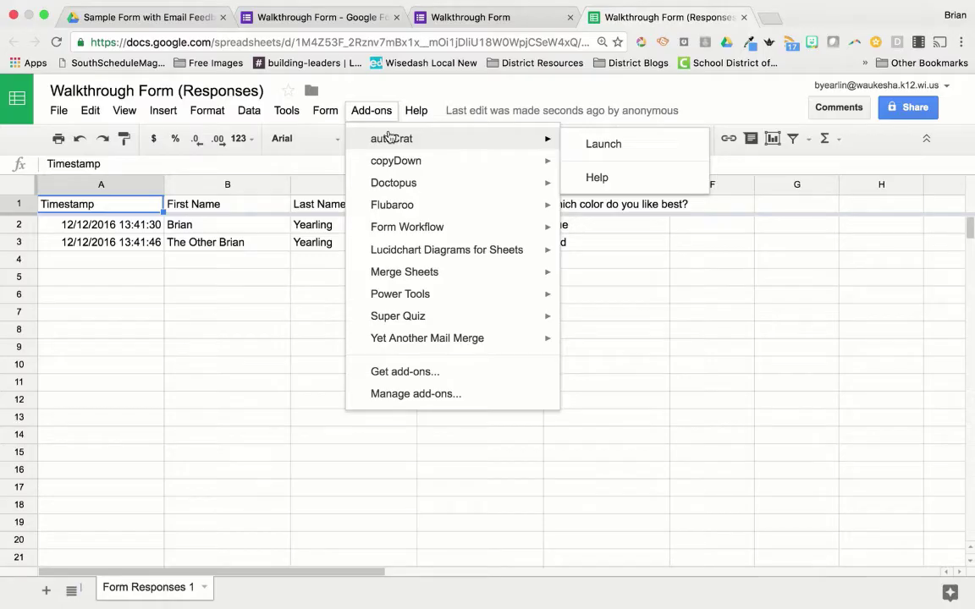
click(416, 110)
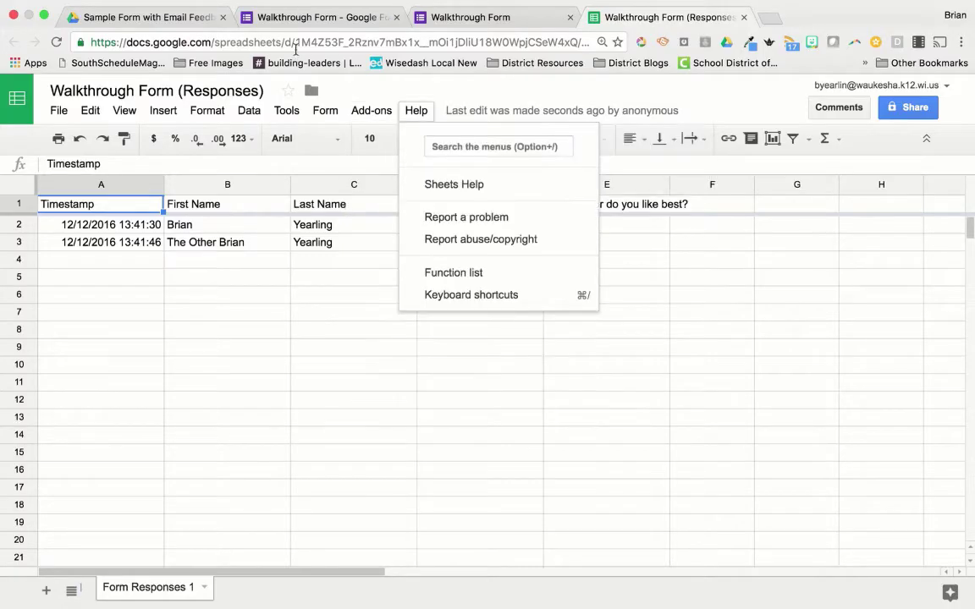
click(156, 17)
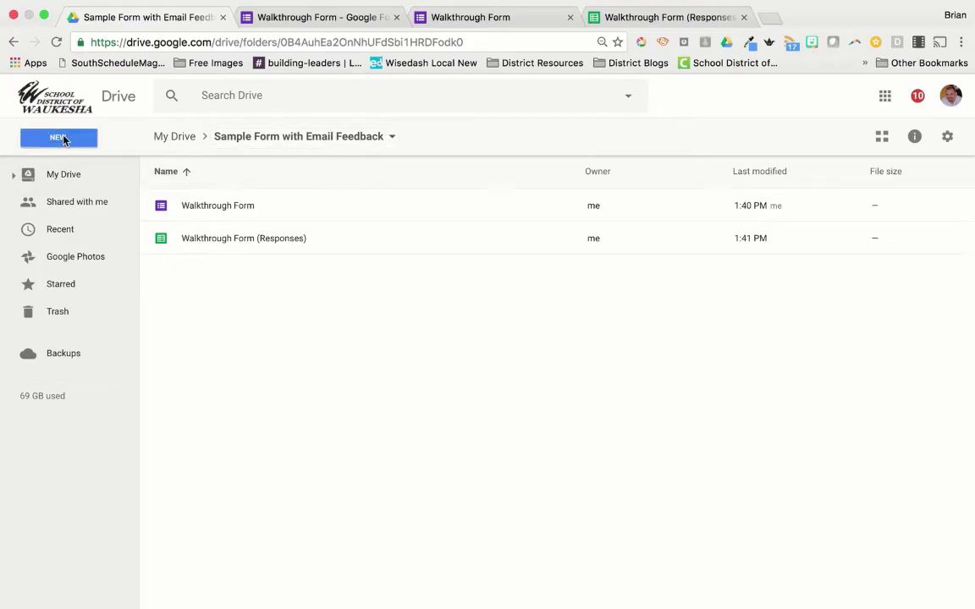
Step: Create a new blank Google Doc in the Drive folder for the feedback template
click(57, 141)
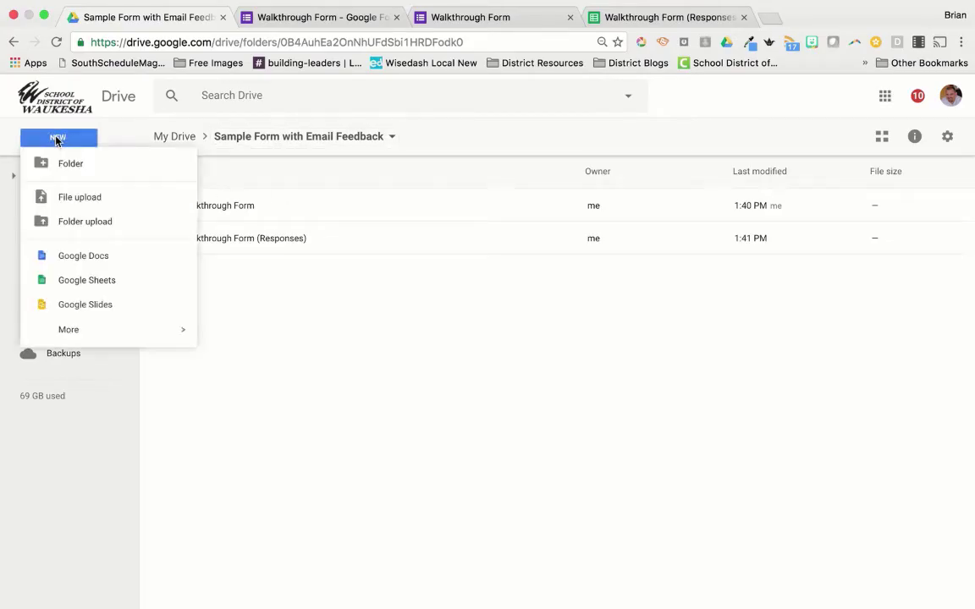
click(85, 262)
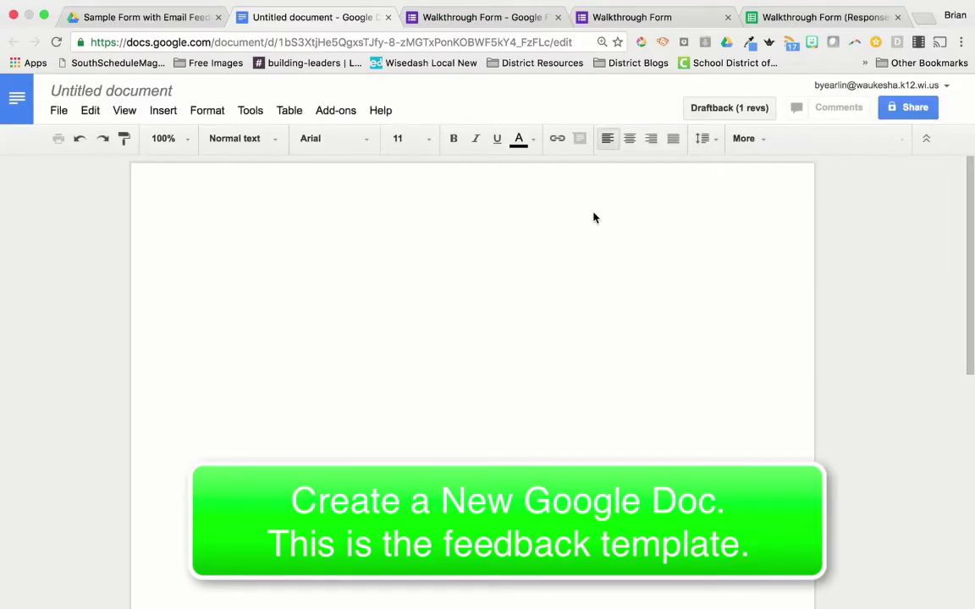
click(802, 18)
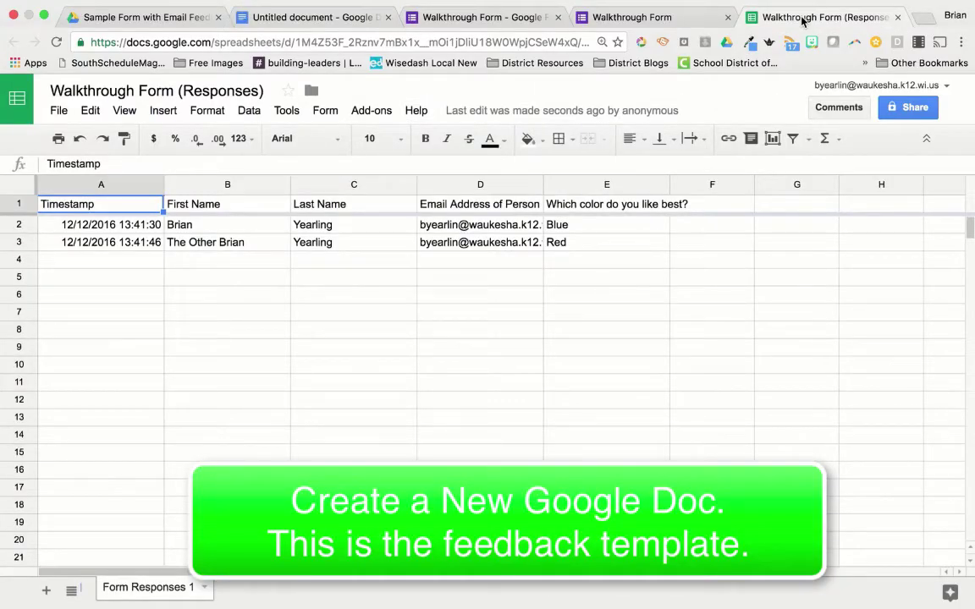
click(317, 17)
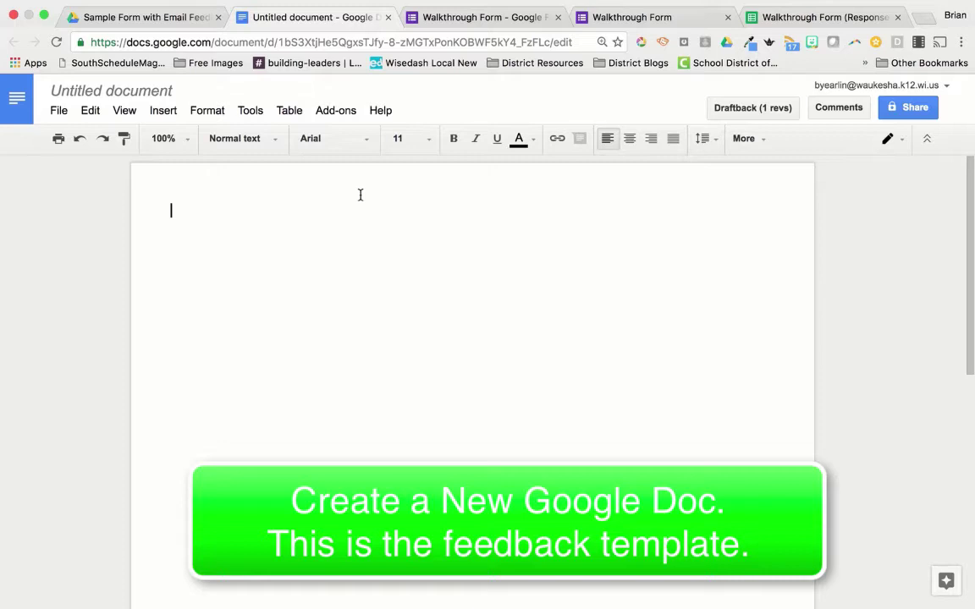
Step: Rename the untitled document to 'Walkthrough Form Feedback Template'
click(156, 91)
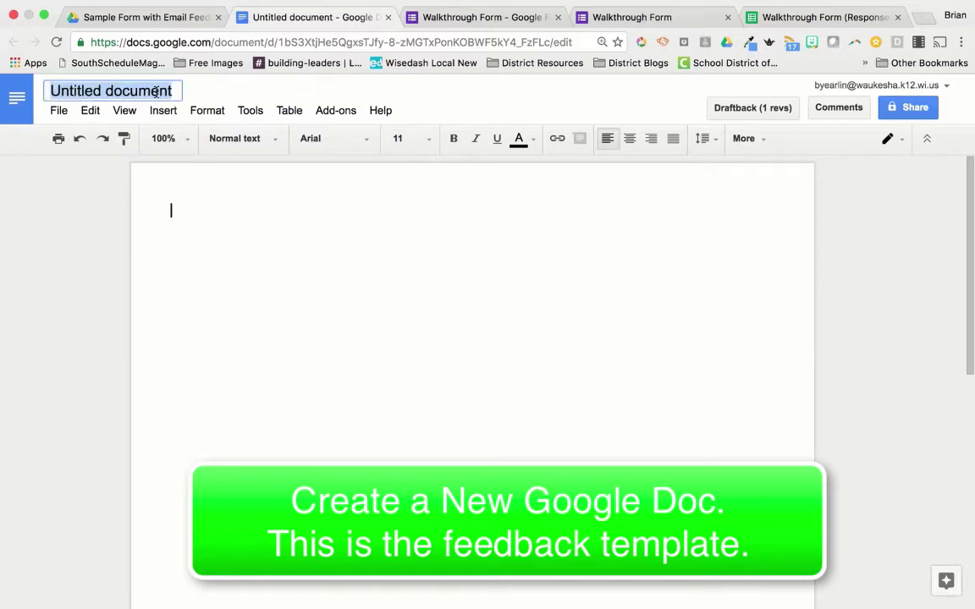
text(Walkthrou)
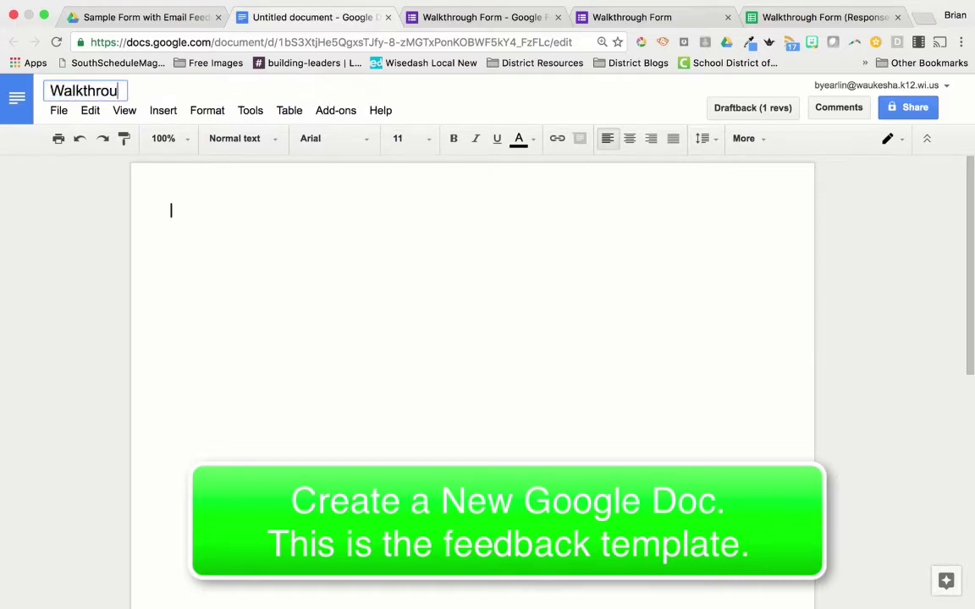
text(gh Form Fee)
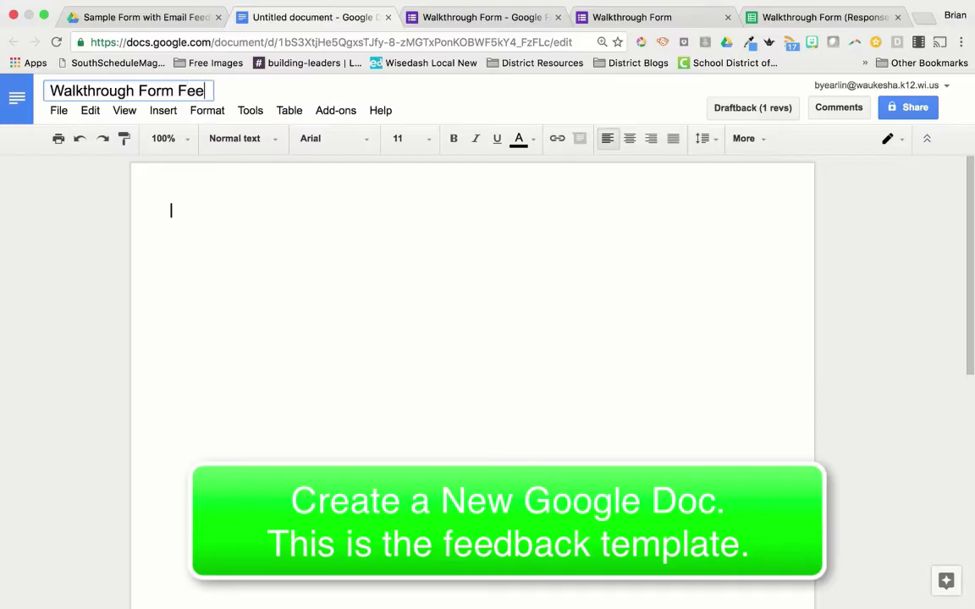
text(dback Template)
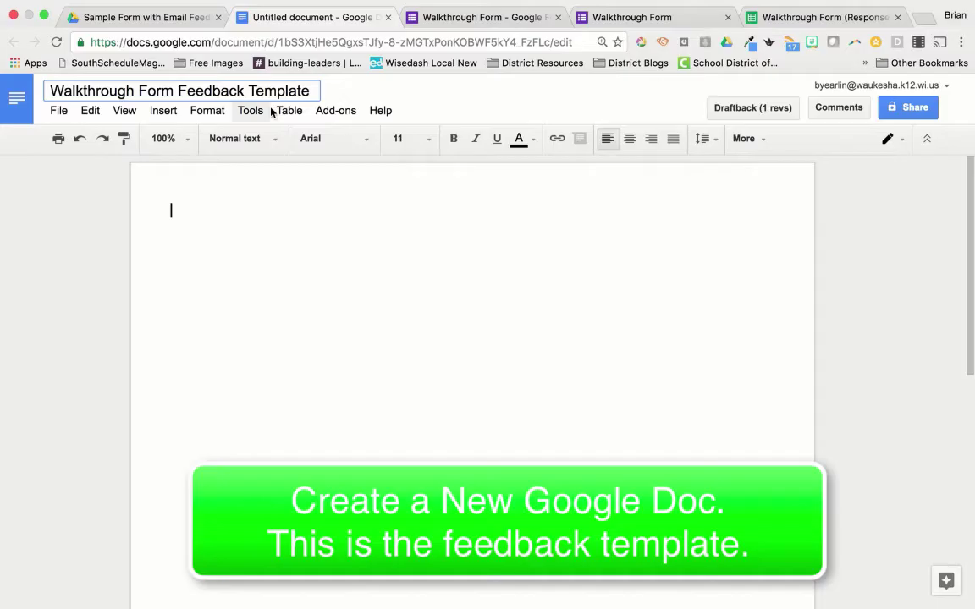
click(270, 227)
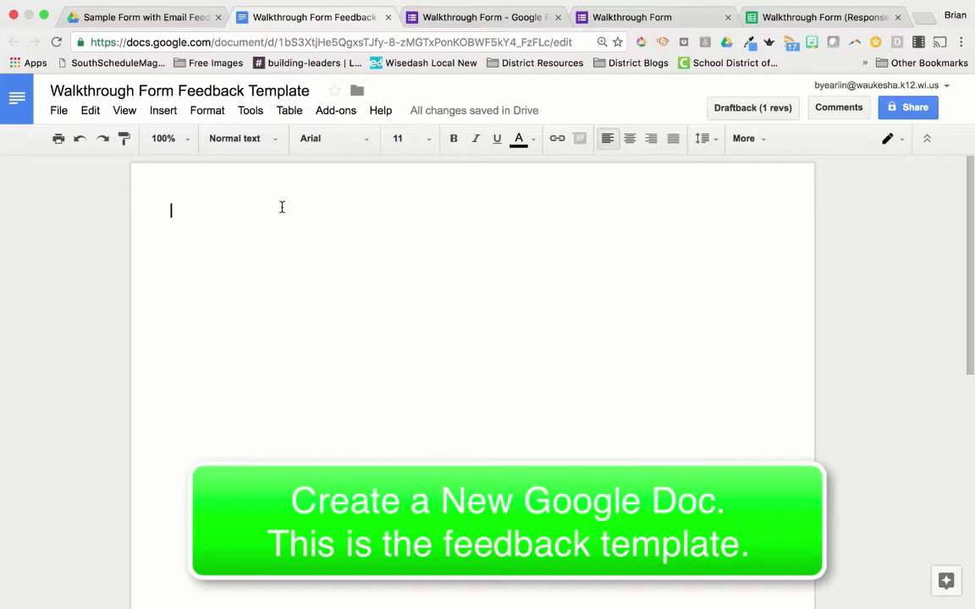
Step: Type 'Good morning!' followed by a new paragraph 'Today, <<Timestamp>>'
text(Good morning)
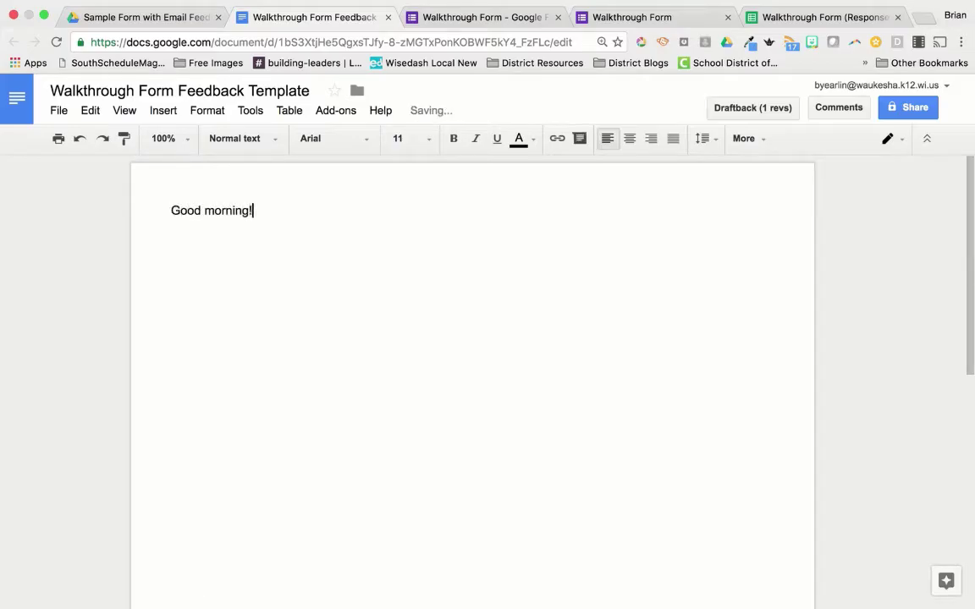
text(!)
key(Return)
key(Return)
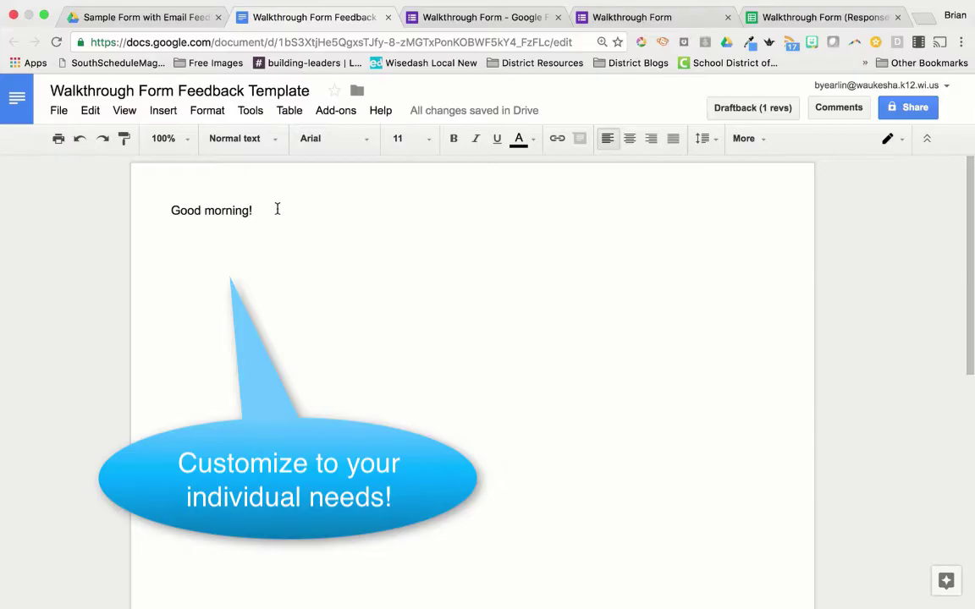
text(Today)
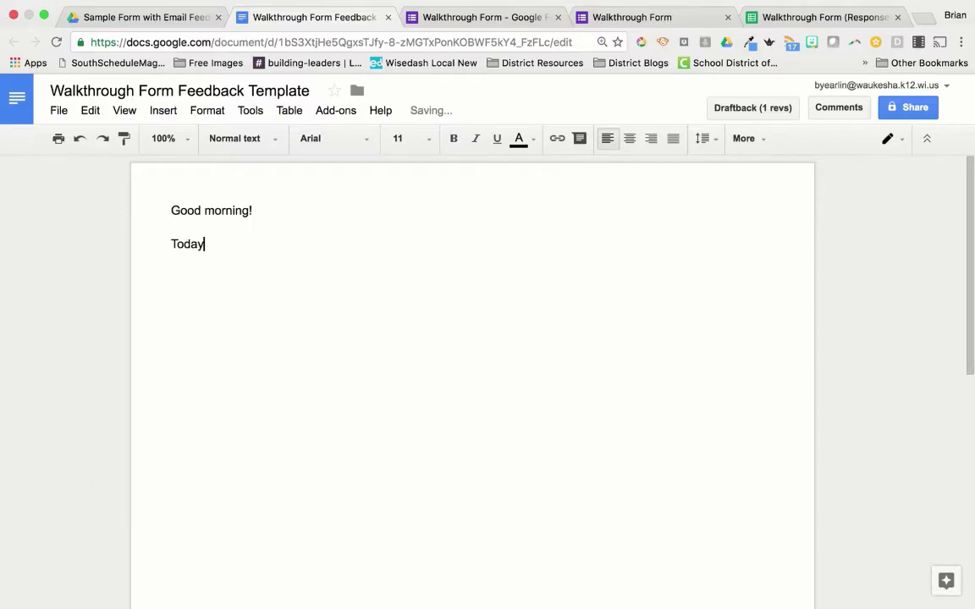
text(, <<Timestamp>>)
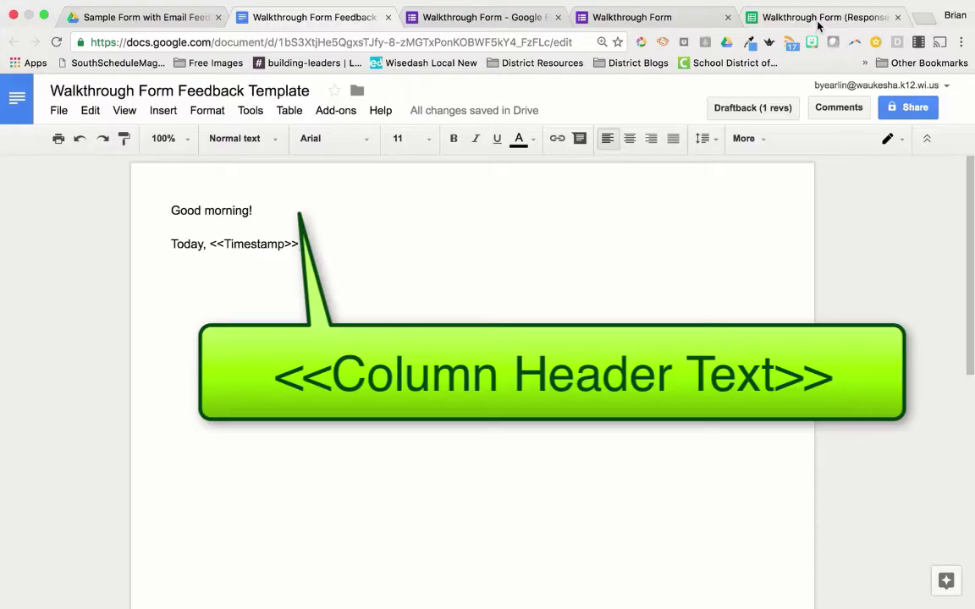
Step: Move the Responses sheet beside the template, check the Timestamp and name headers, then return
drag(818, 27, 477, 27)
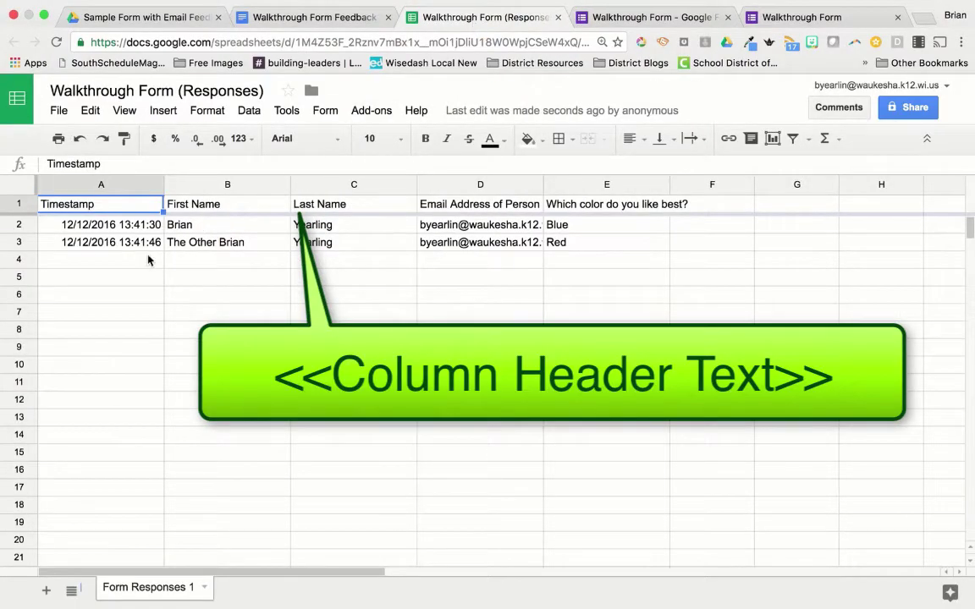
key(Right)
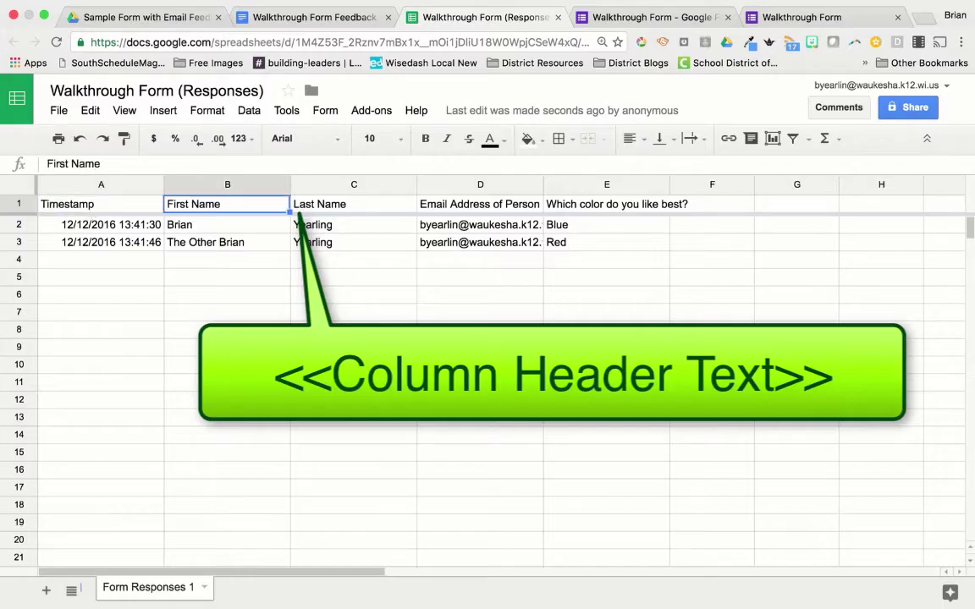
key(Left)
key(Right)
key(Right)
key(Left)
key(Left)
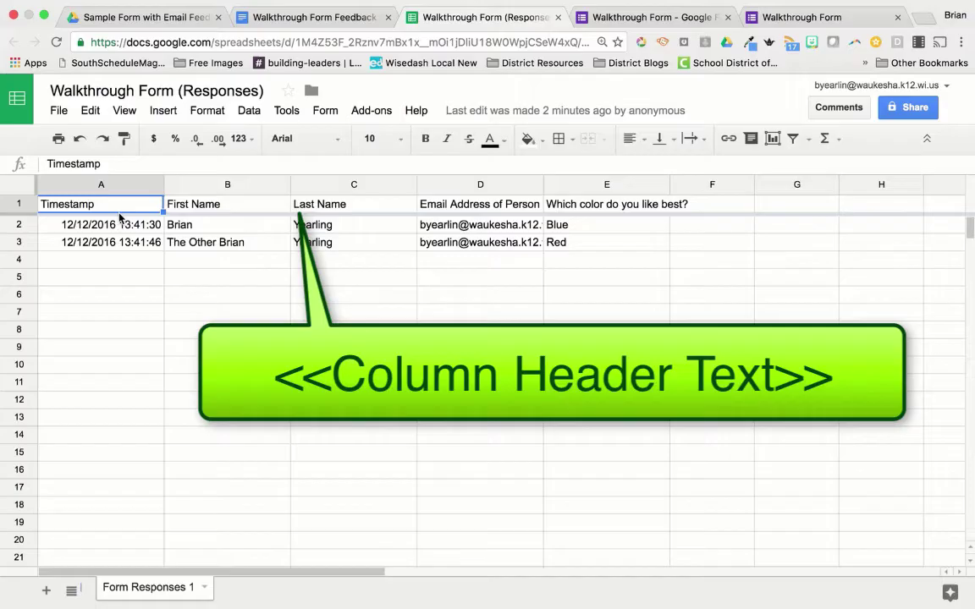
click(322, 23)
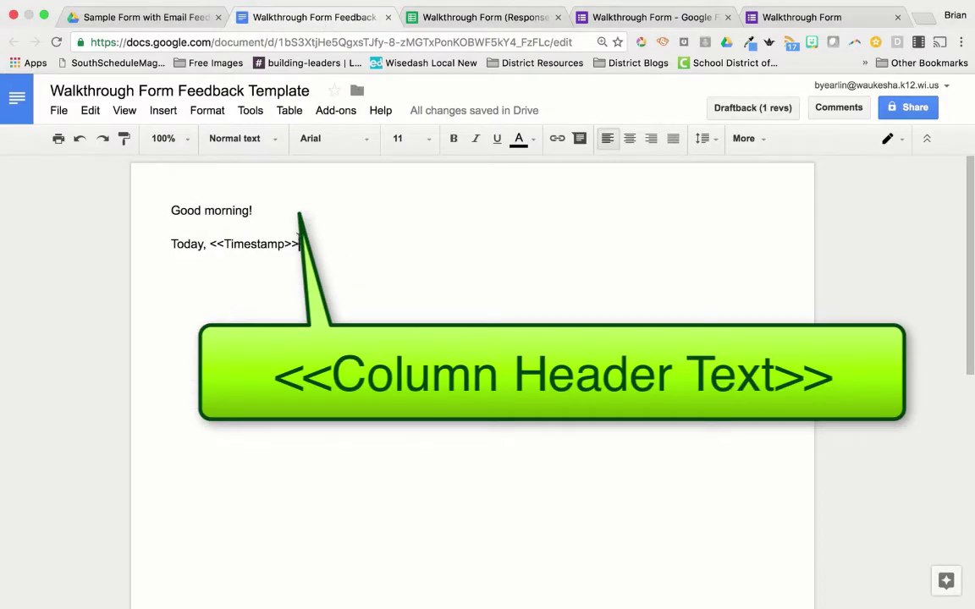
drag(298, 243, 212, 244)
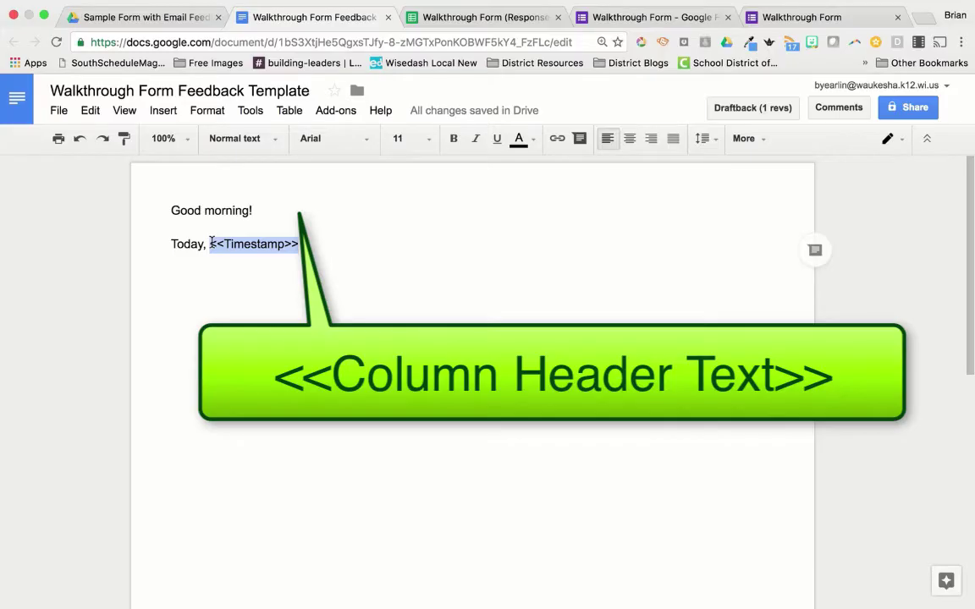
click(298, 243)
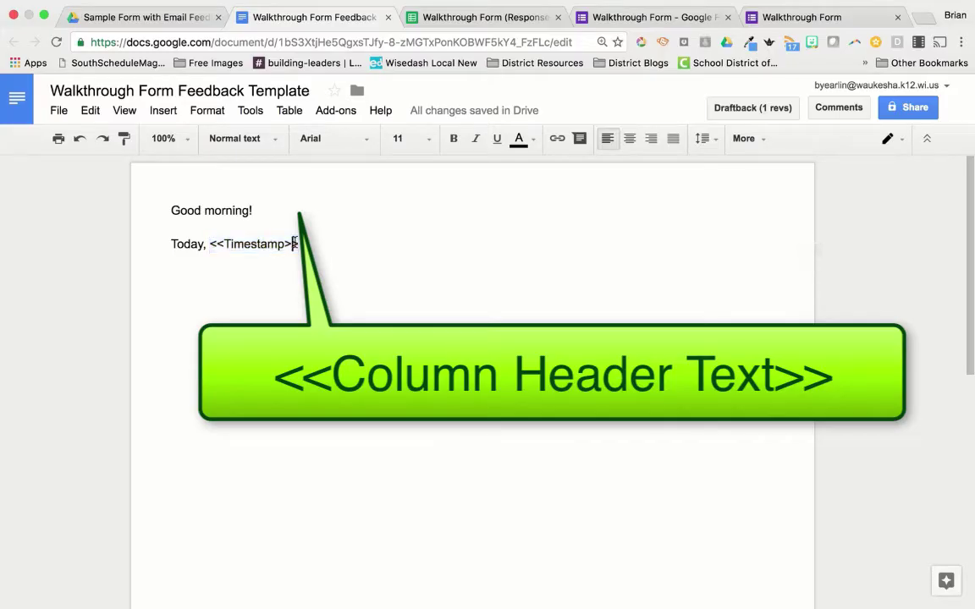
drag(298, 244, 222, 246)
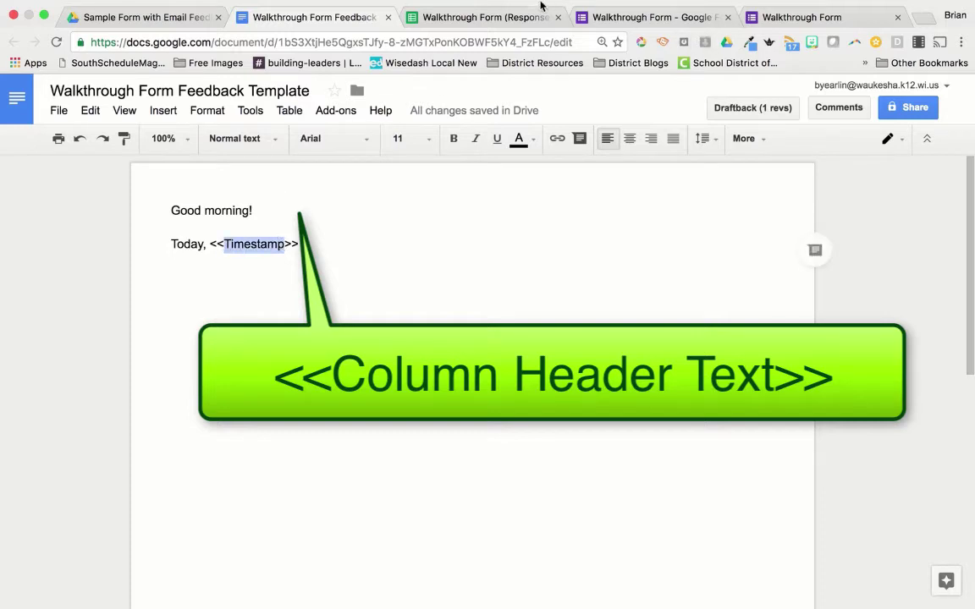
click(507, 15)
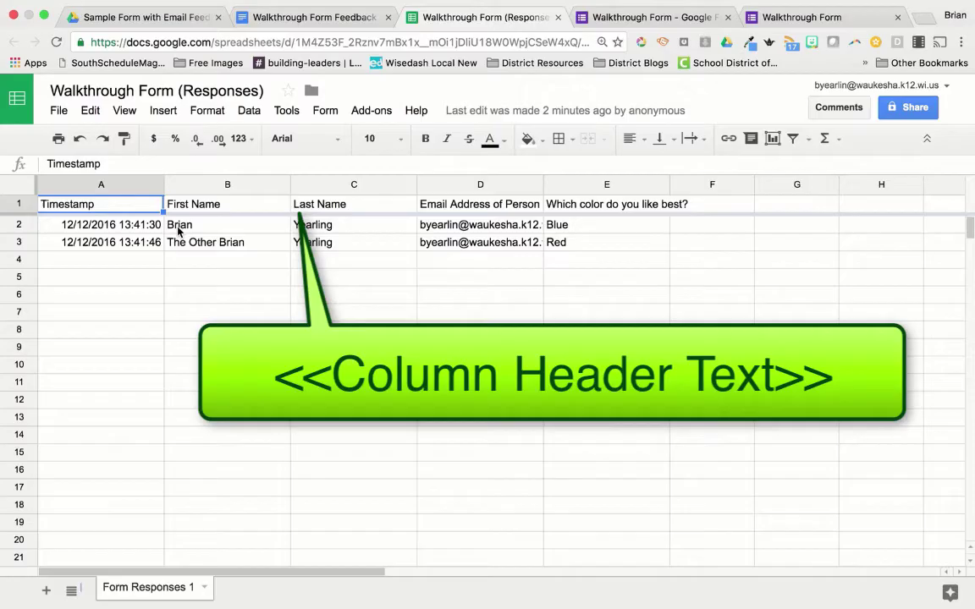
click(300, 18)
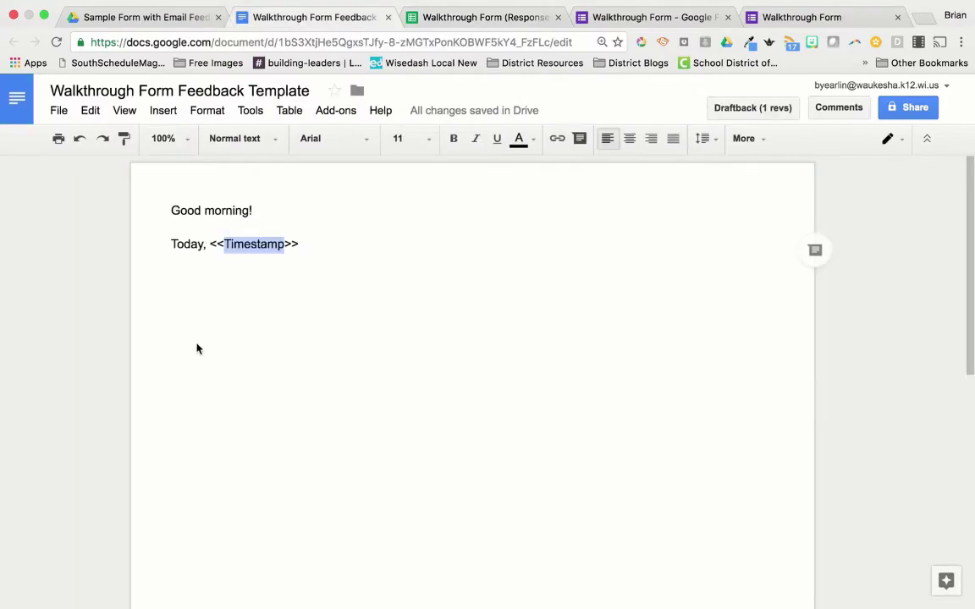
drag(309, 243, 213, 243)
Step: Add ', somebody walked through your room!' after the Timestamp tag and start a new paragraph
click(428, 243)
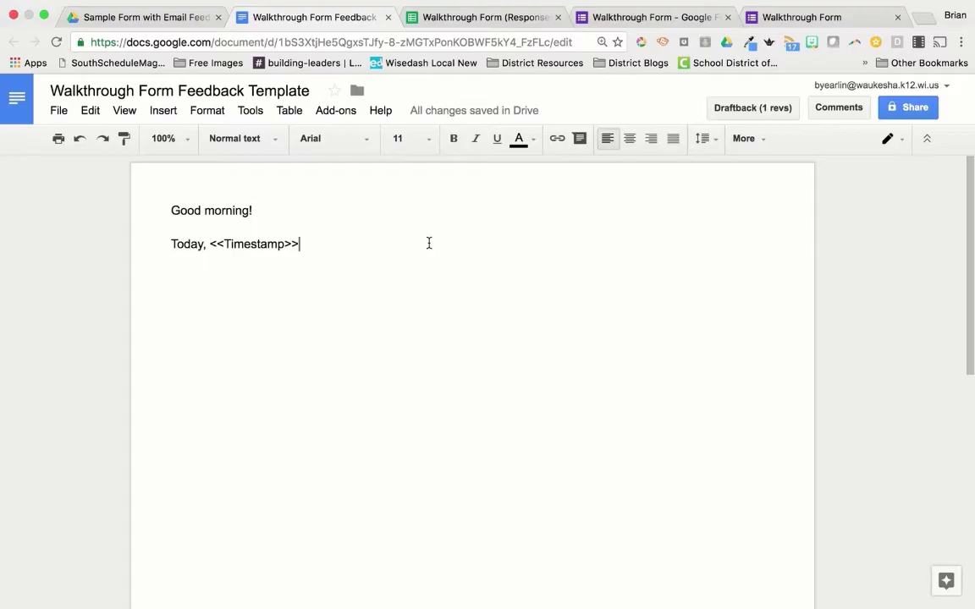
text(, somebody walk)
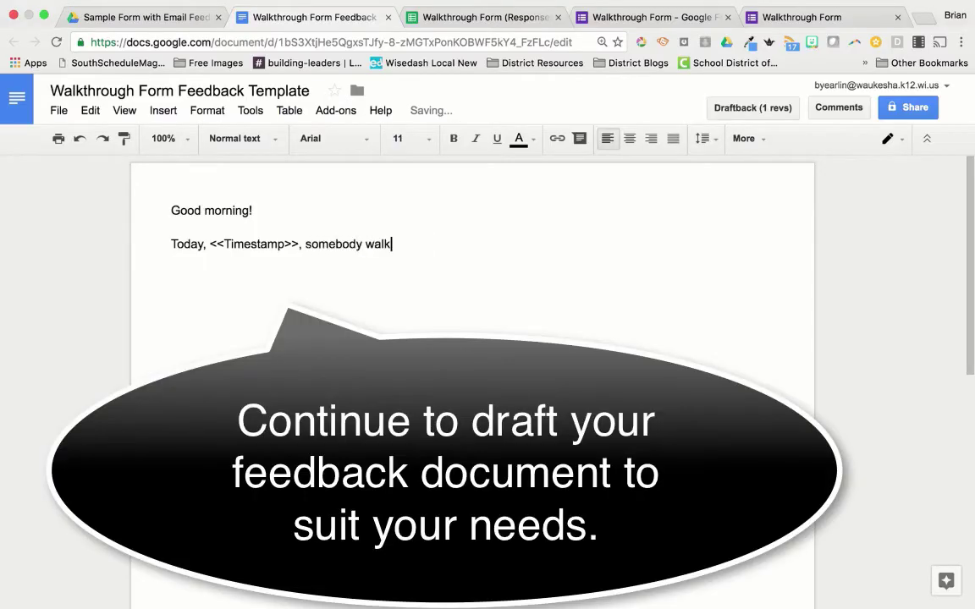
text(ed through your room!)
key(Return)
key(Return)
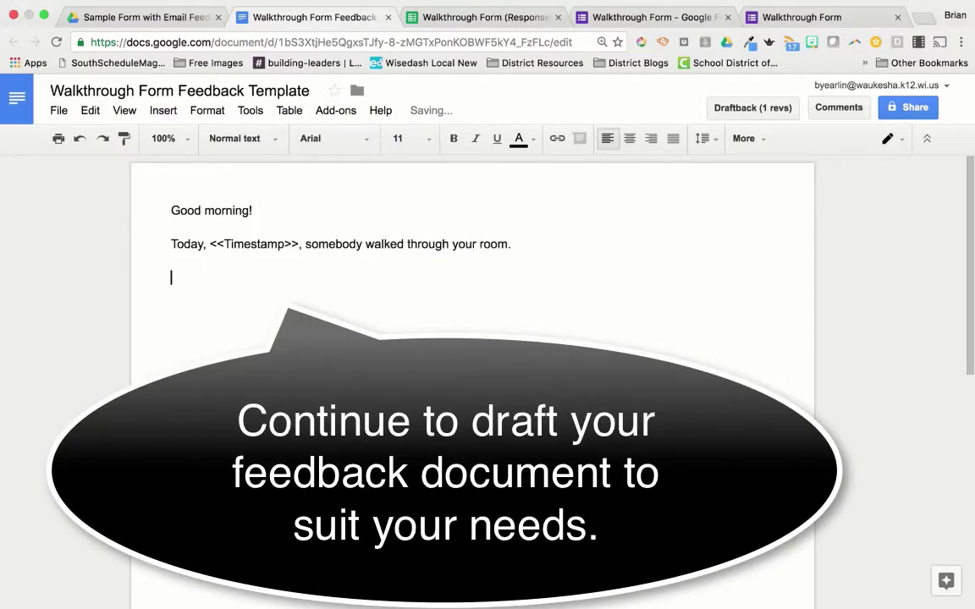
Step: Write 'They learned that <<First Name>> <<Last Name>>'s', matching the responses' column headers
text(They learned that your)
key(BackSpace)
key(BackSpace)
key(BackSpace)
key(BackSpace)
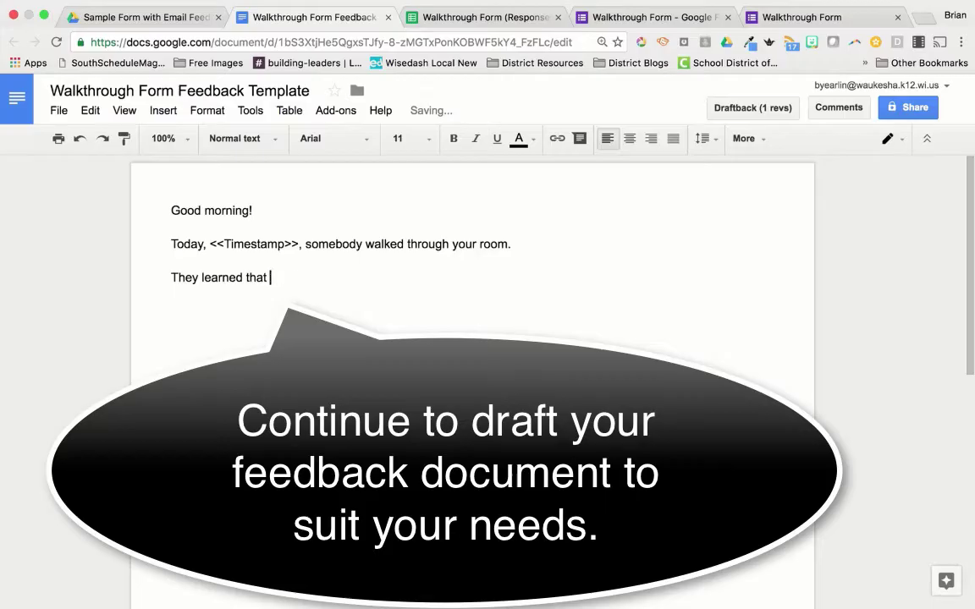
text(<<)
click(477, 17)
click(327, 19)
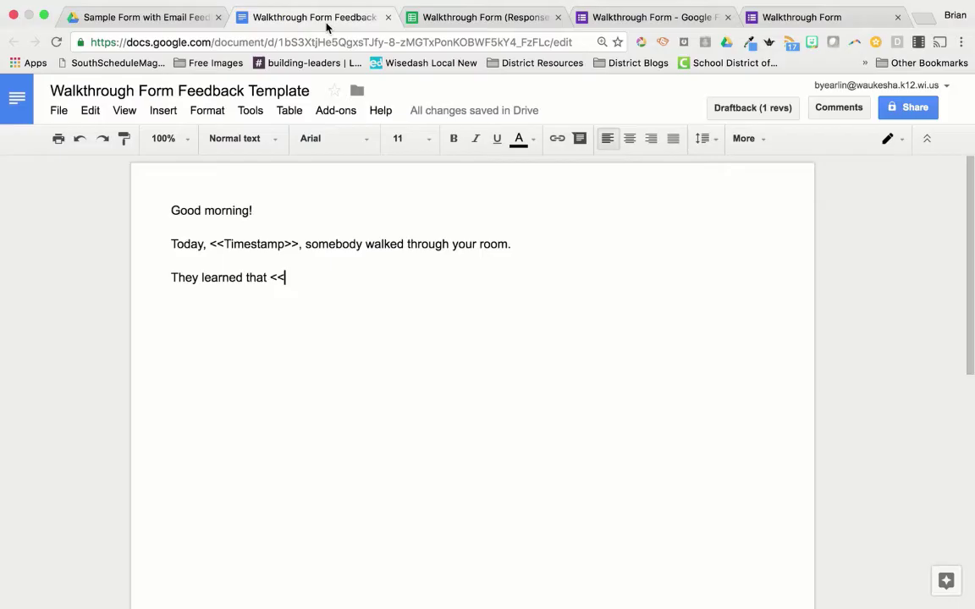
text(First name>>)
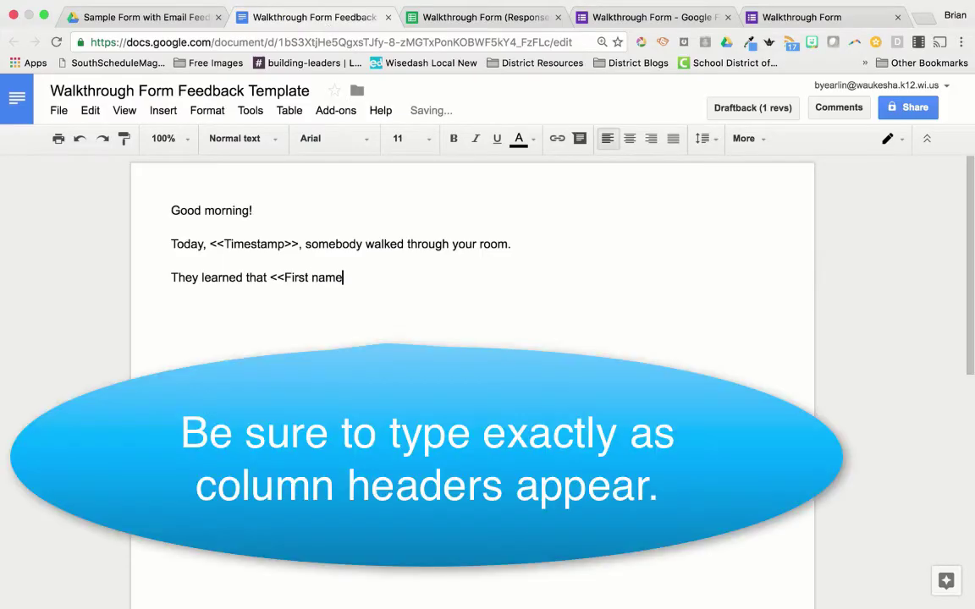
click(457, 18)
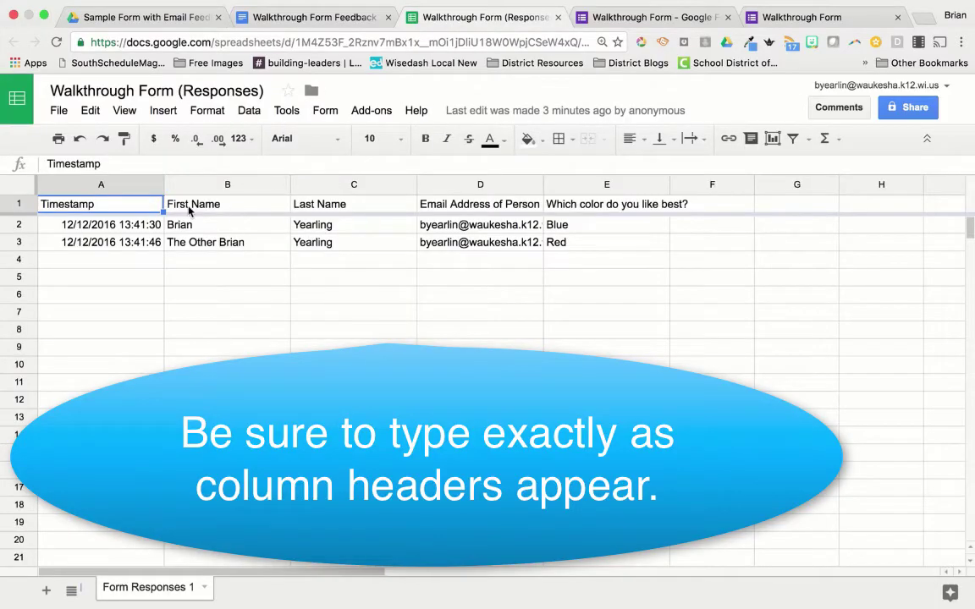
click(329, 20)
click(319, 277)
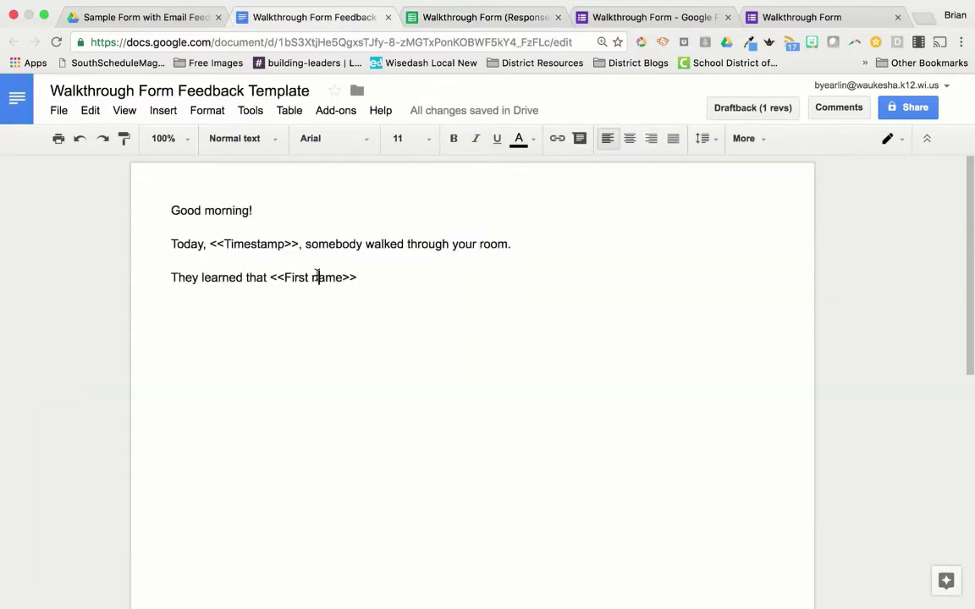
key(BackSpace)
text(N)
click(374, 274)
text(<)
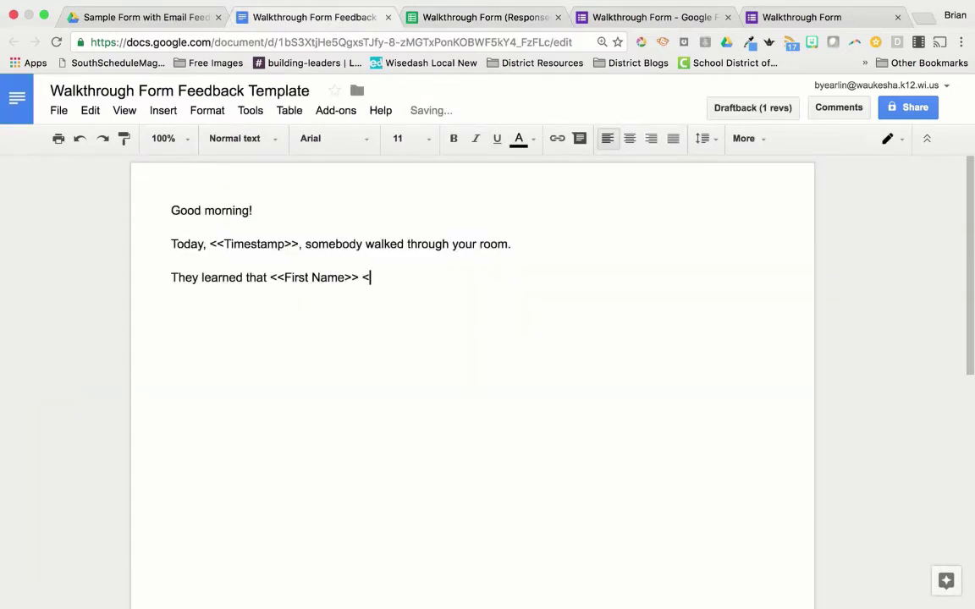
text(<Last Name>>'s)
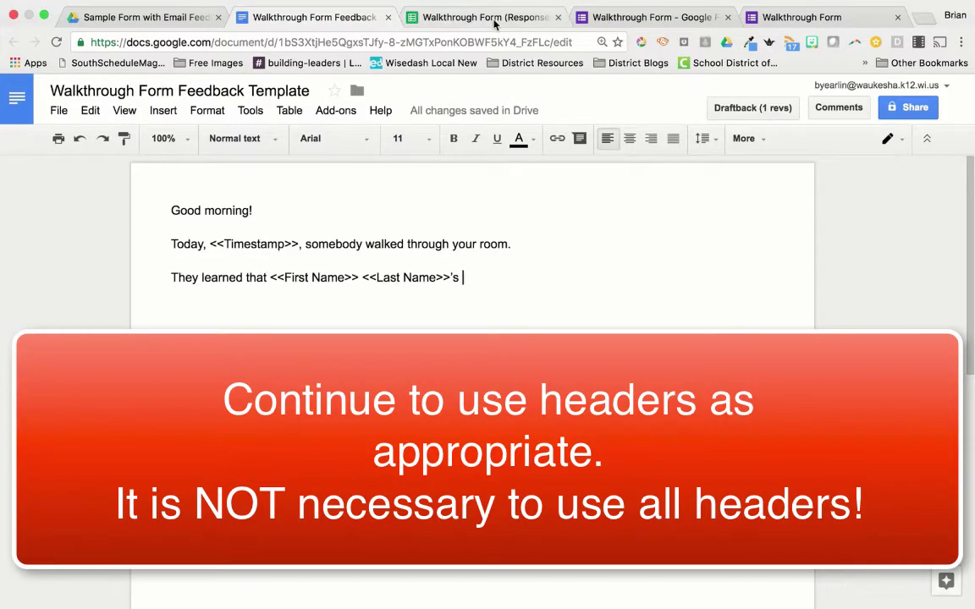
Step: Finish with 'favorite color is <<Which color do you like best?>>' using the copied E1 header
click(483, 17)
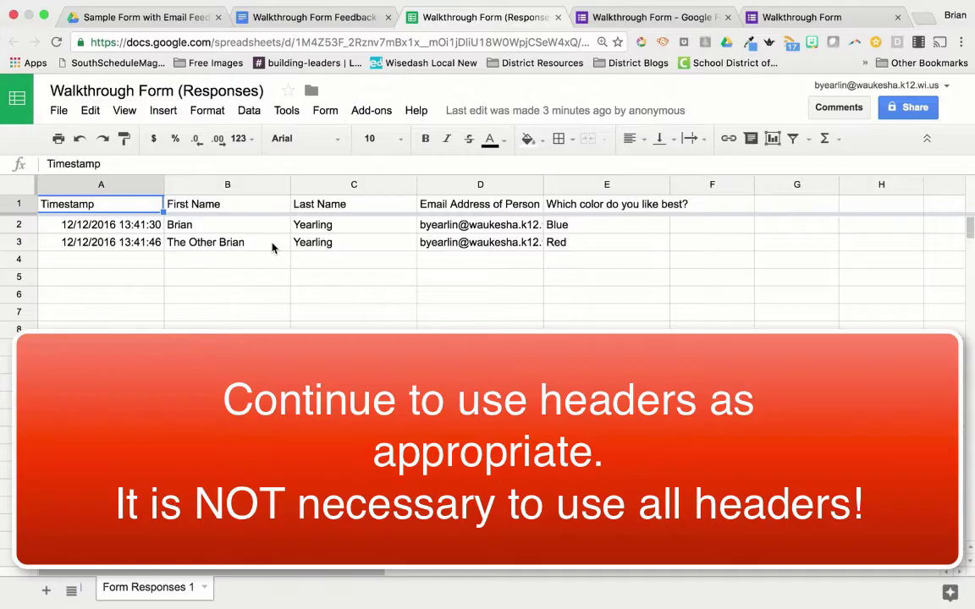
click(279, 17)
text(favorite color is)
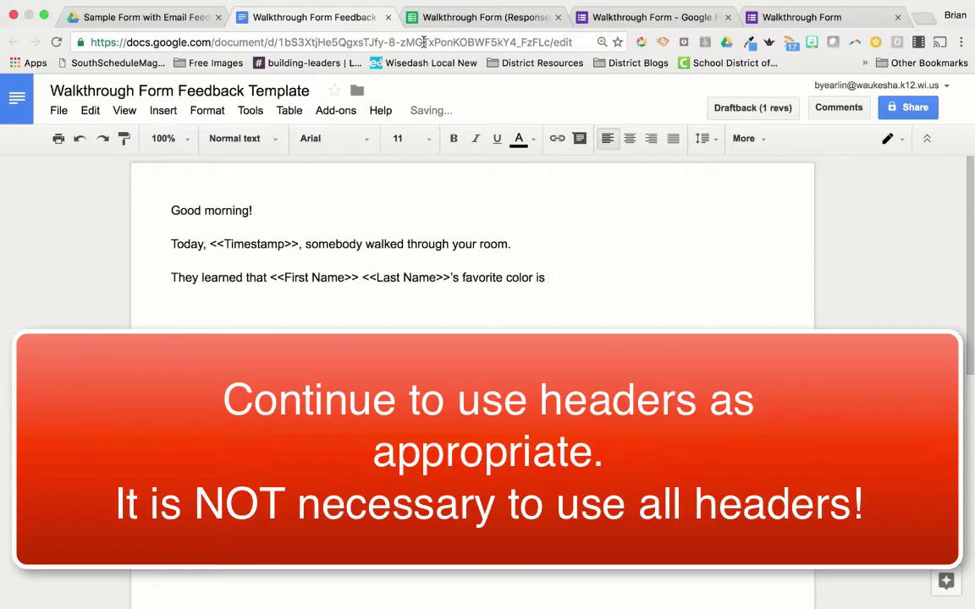
click(483, 17)
click(602, 205)
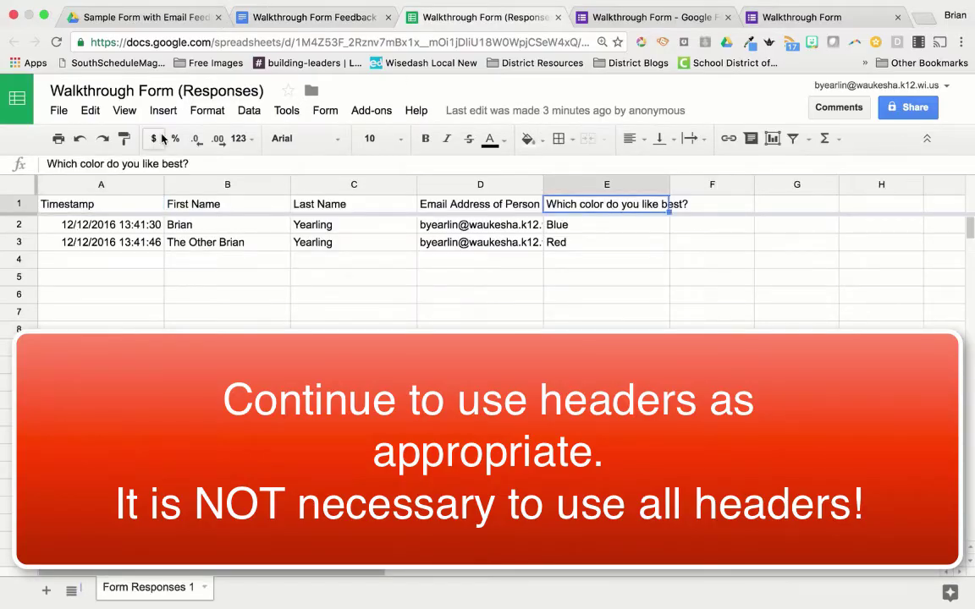
triple_click(51, 165)
key(ctrl+c)
click(313, 17)
text(<<)
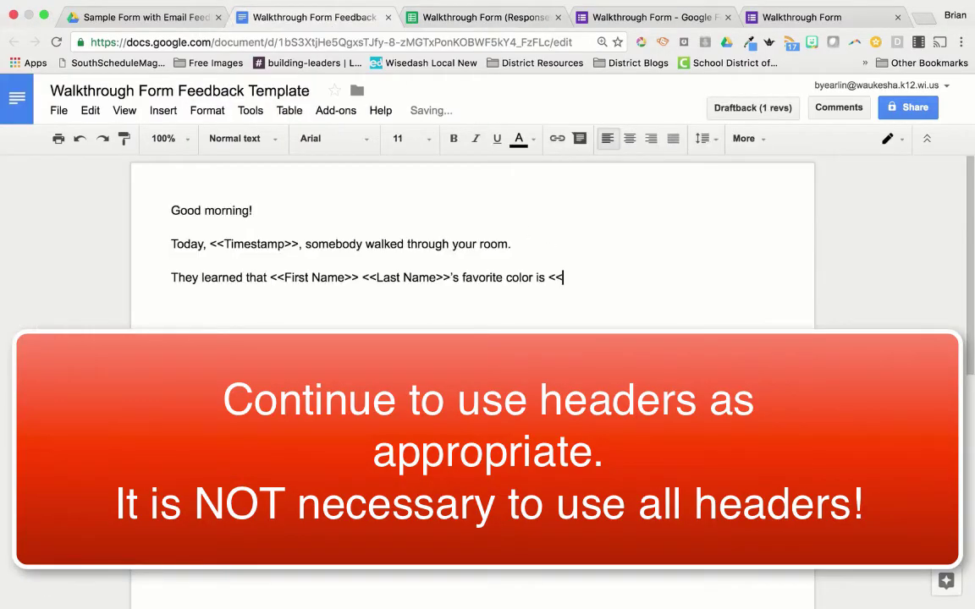
key(ctrl+v)
text(>>)
key(Return)
key(Return)
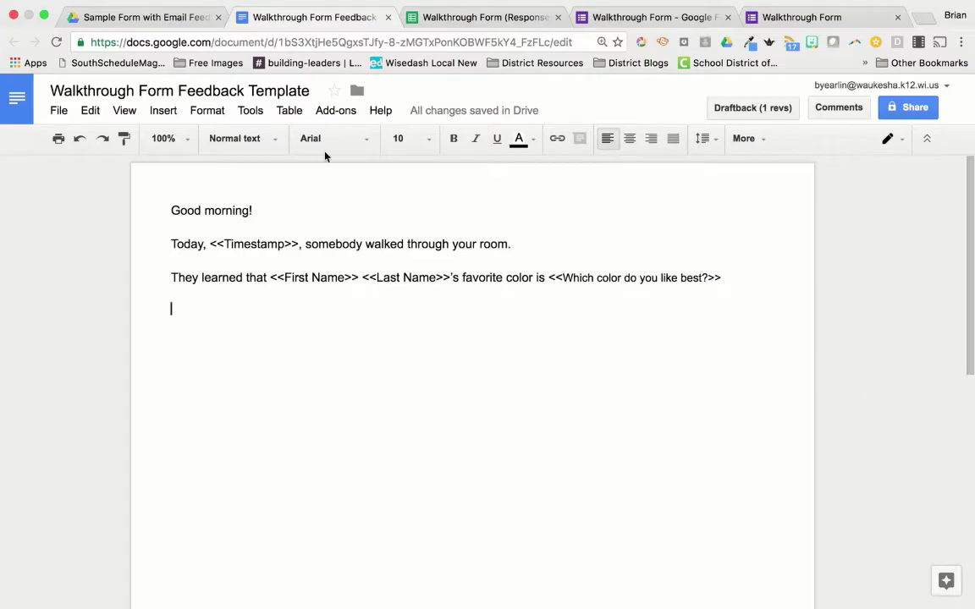
Step: Color the <<Timestamp>>, <<First Name>> and <<Last Name>> tags red
click(300, 244)
drag(301, 243, 210, 244)
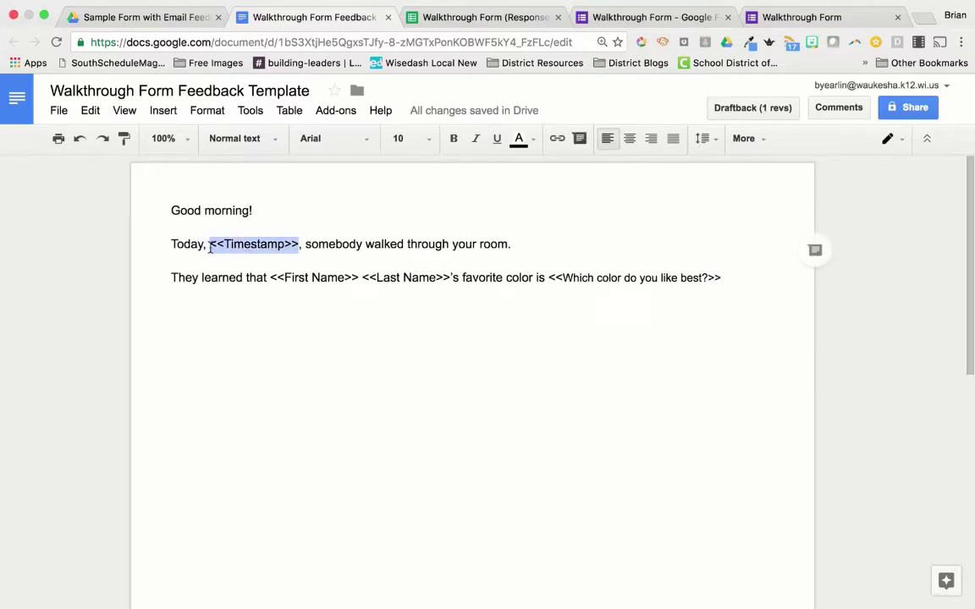
click(519, 138)
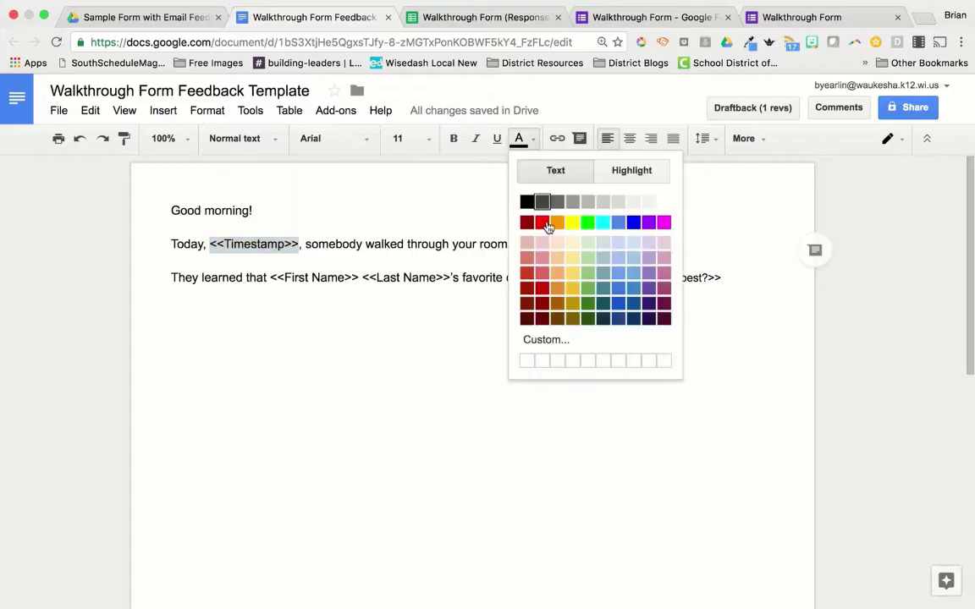
click(526, 273)
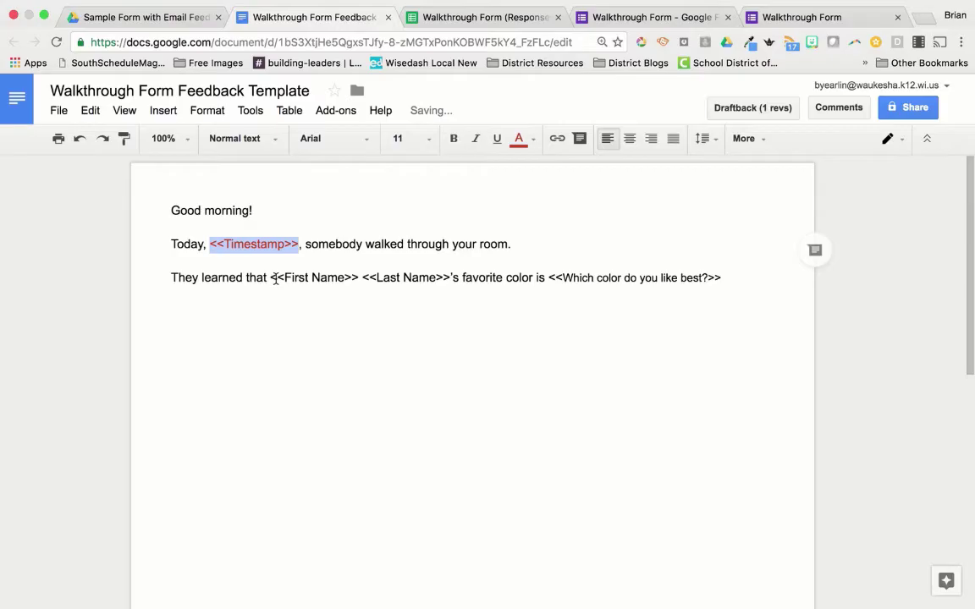
drag(272, 279, 358, 278)
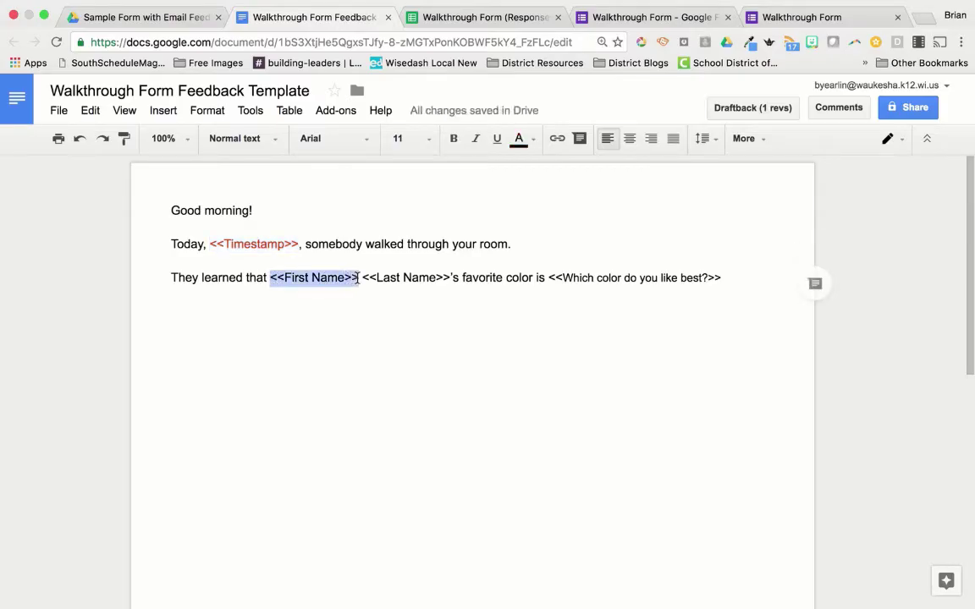
click(519, 138)
click(527, 275)
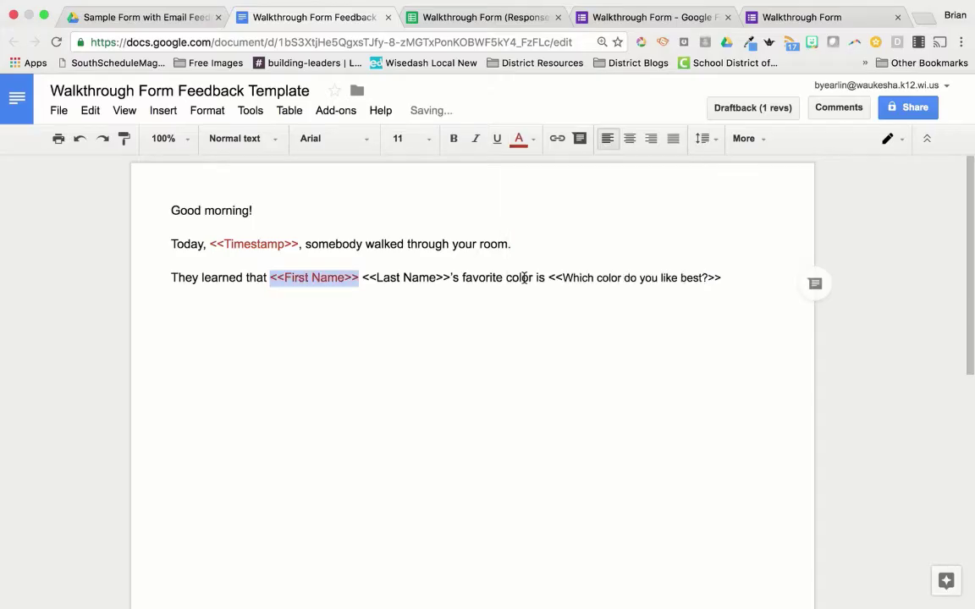
drag(362, 278, 452, 279)
click(519, 138)
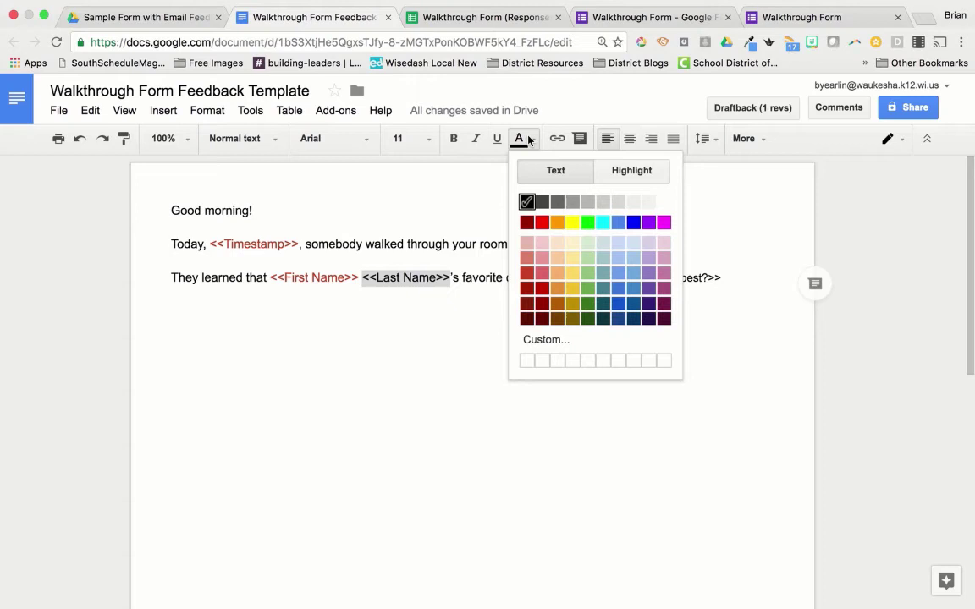
click(526, 273)
click(555, 381)
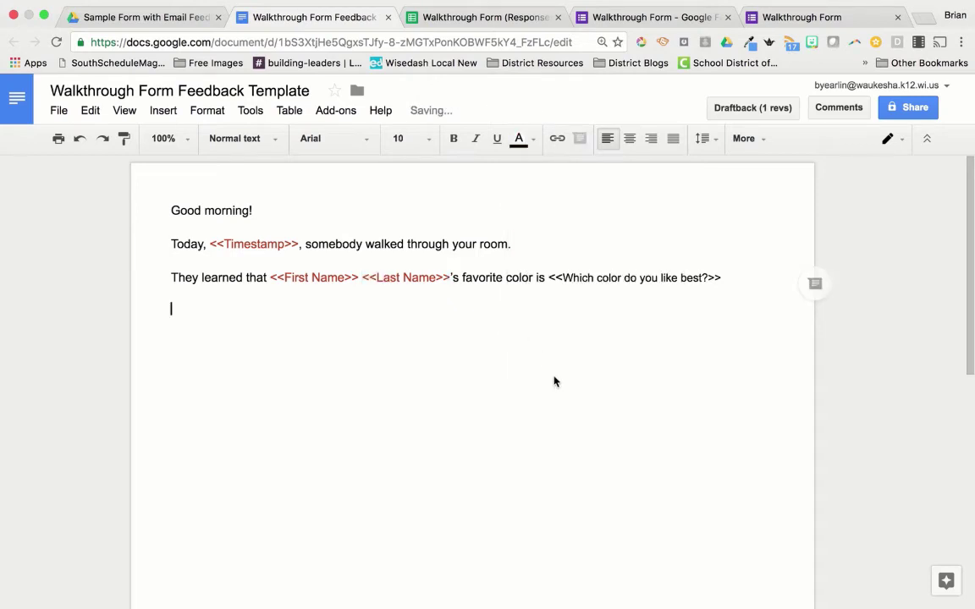
Step: Color the favorite-color question tag red and end the sentence with a period
double_click(553, 283)
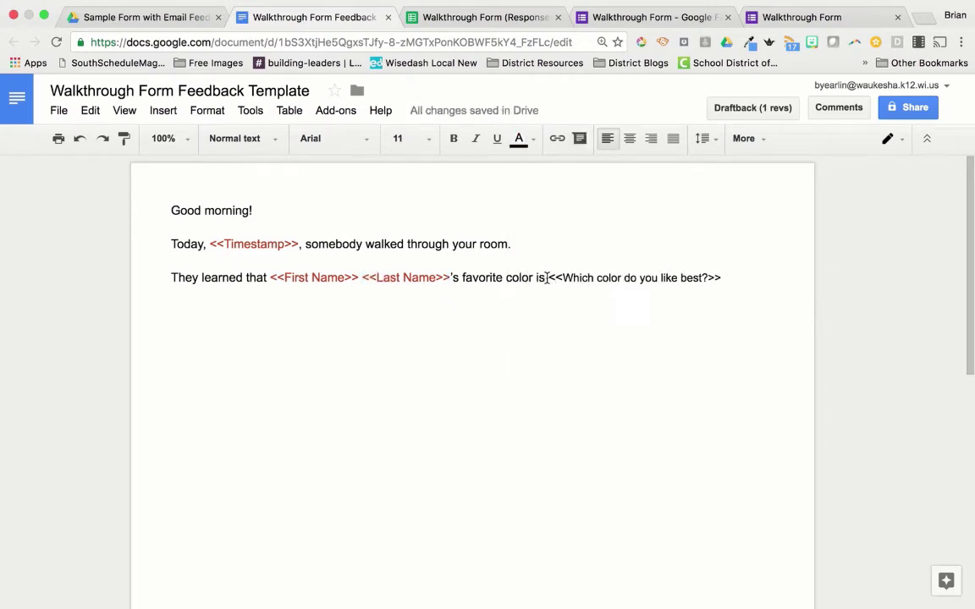
drag(579, 285, 721, 279)
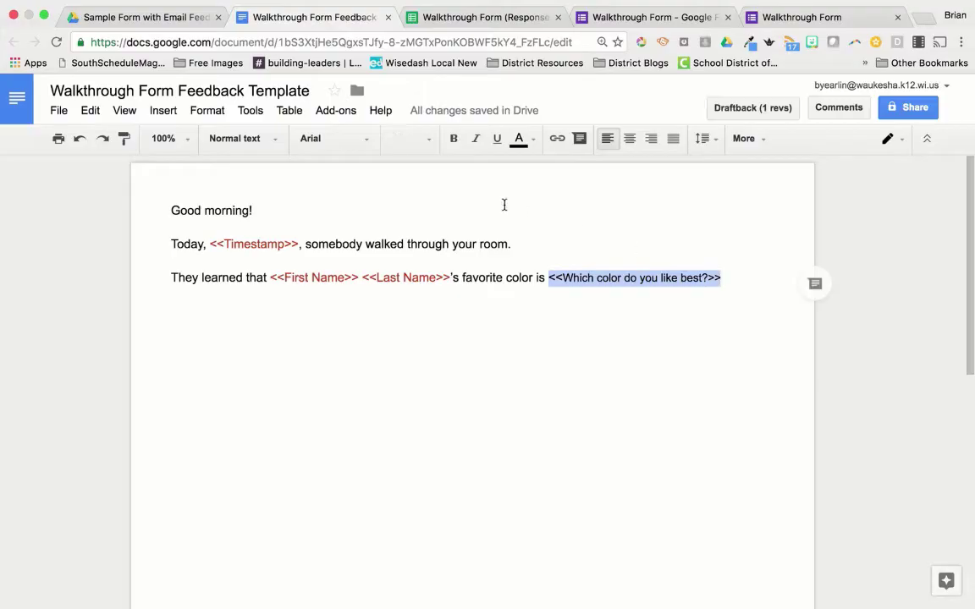
click(519, 141)
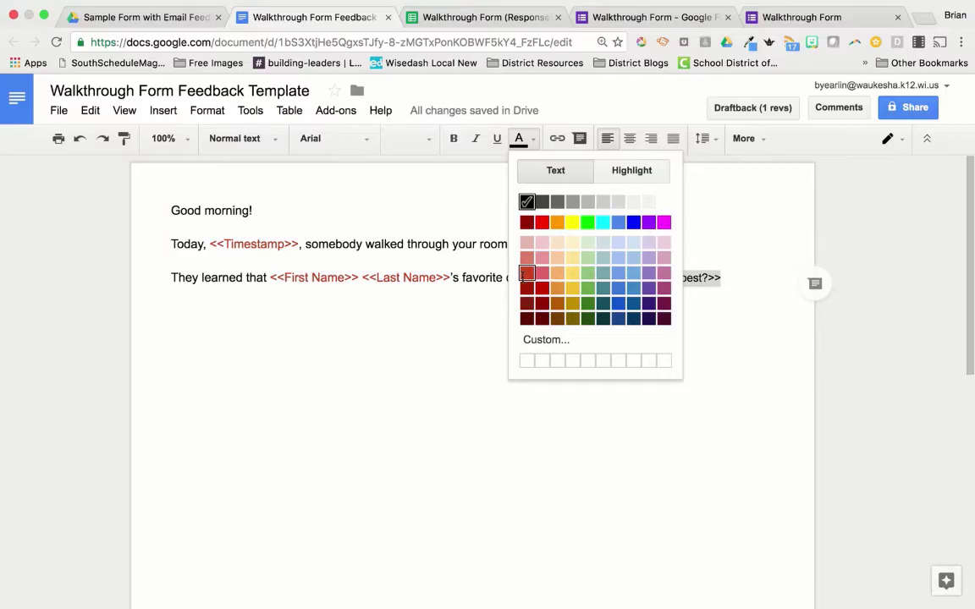
click(526, 273)
click(744, 278)
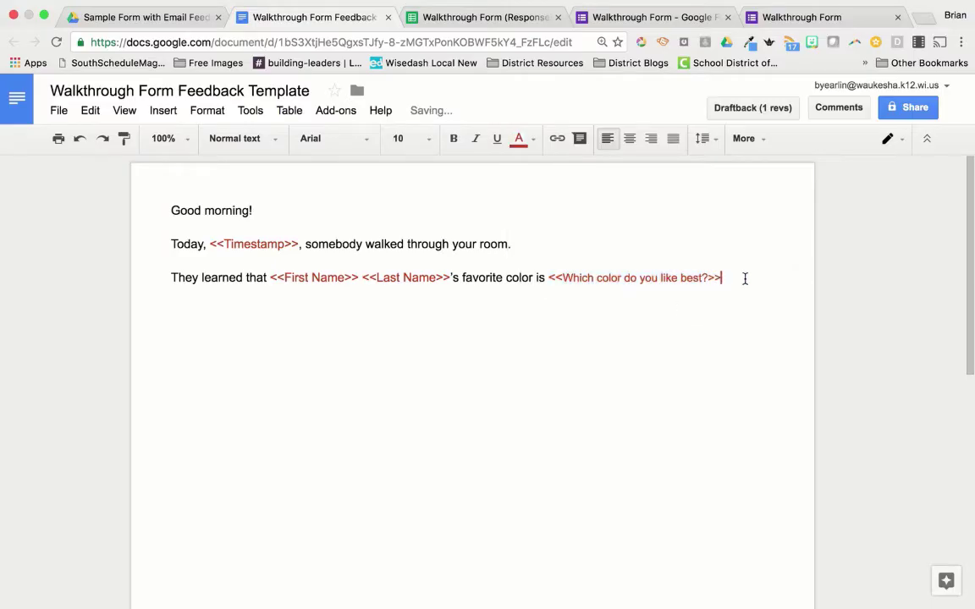
text(.)
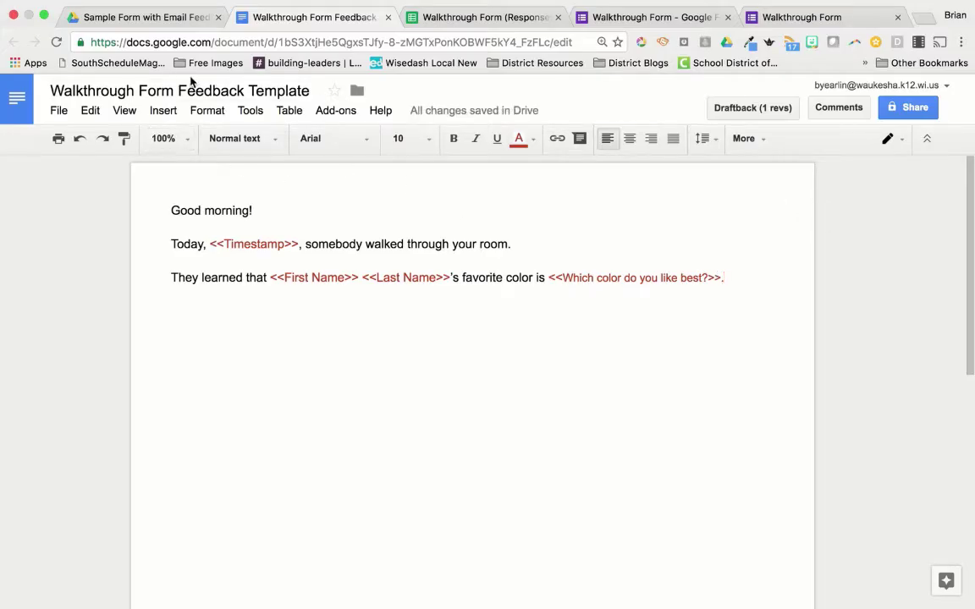
click(140, 17)
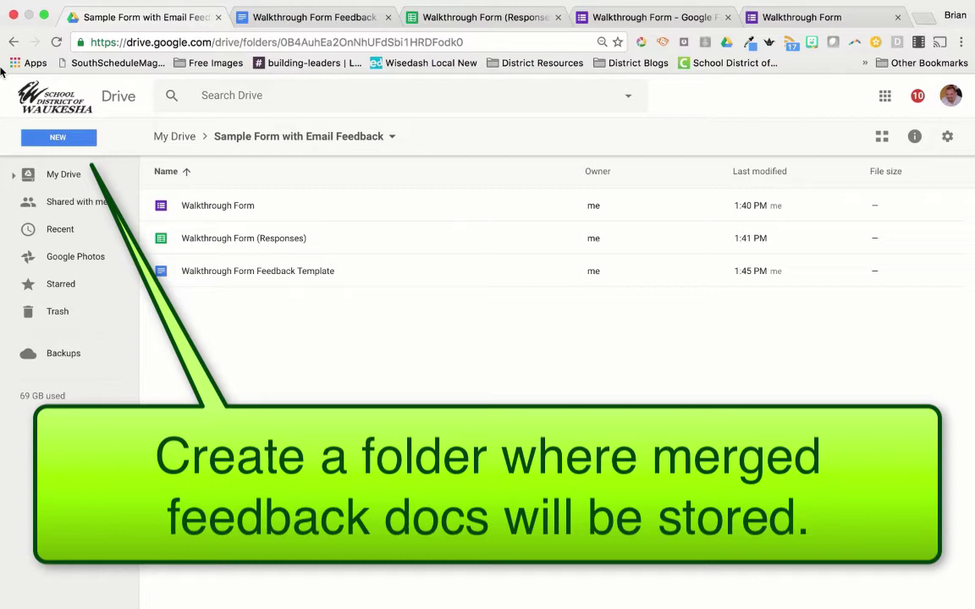
Step: Create a new Drive folder named 'Walkthrough Form Feedback Letters' beside the form and template
click(481, 18)
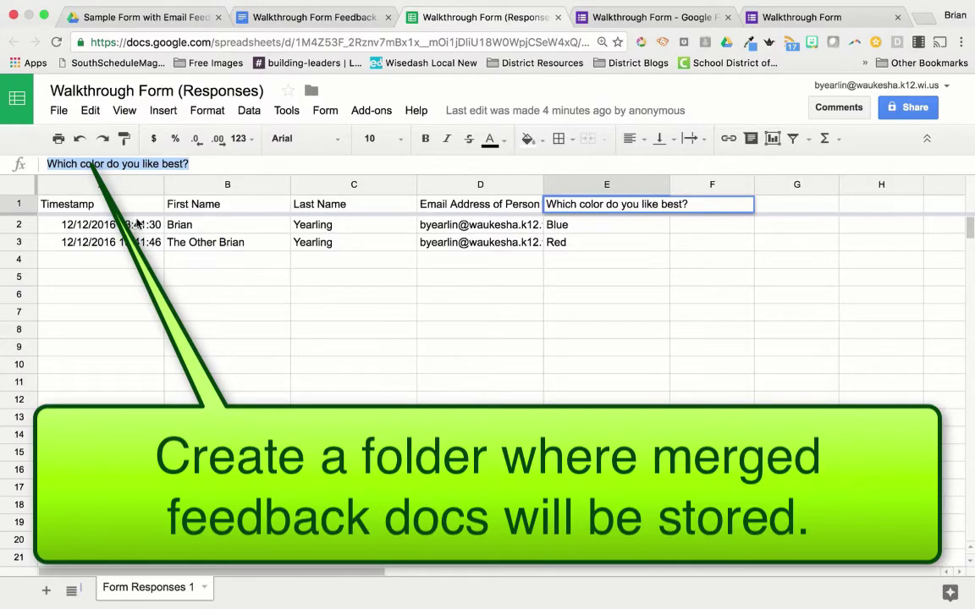
click(135, 17)
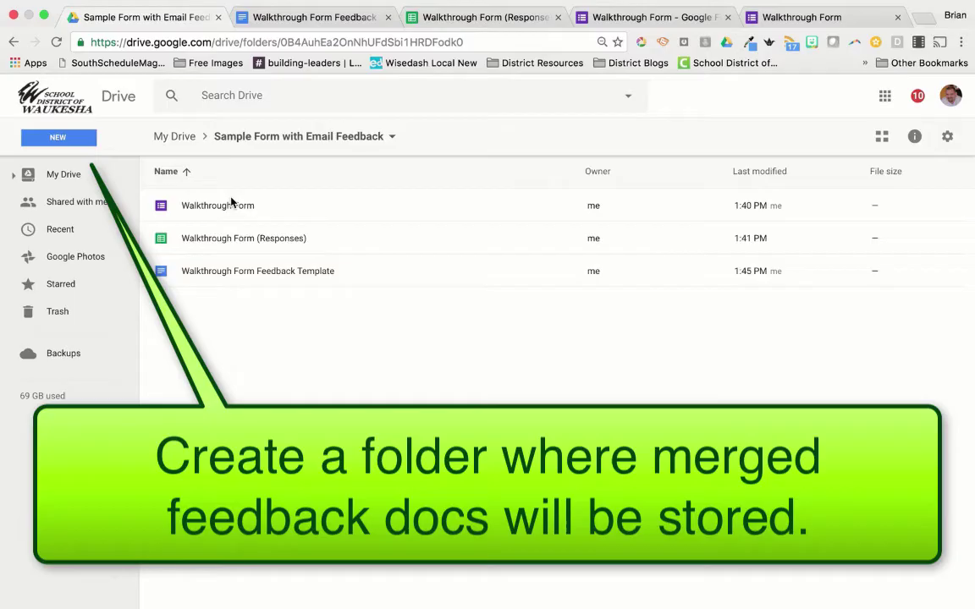
click(76, 144)
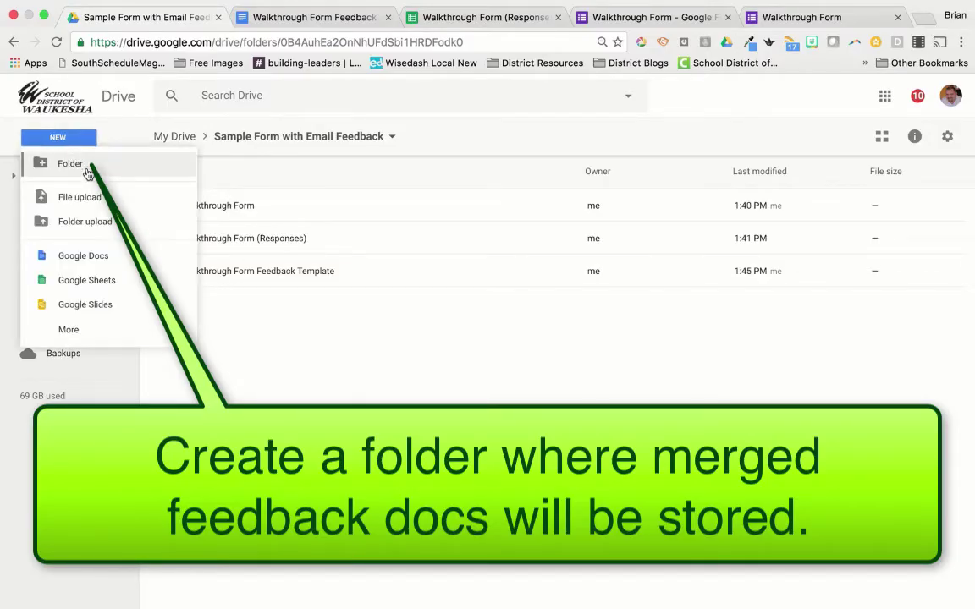
click(71, 164)
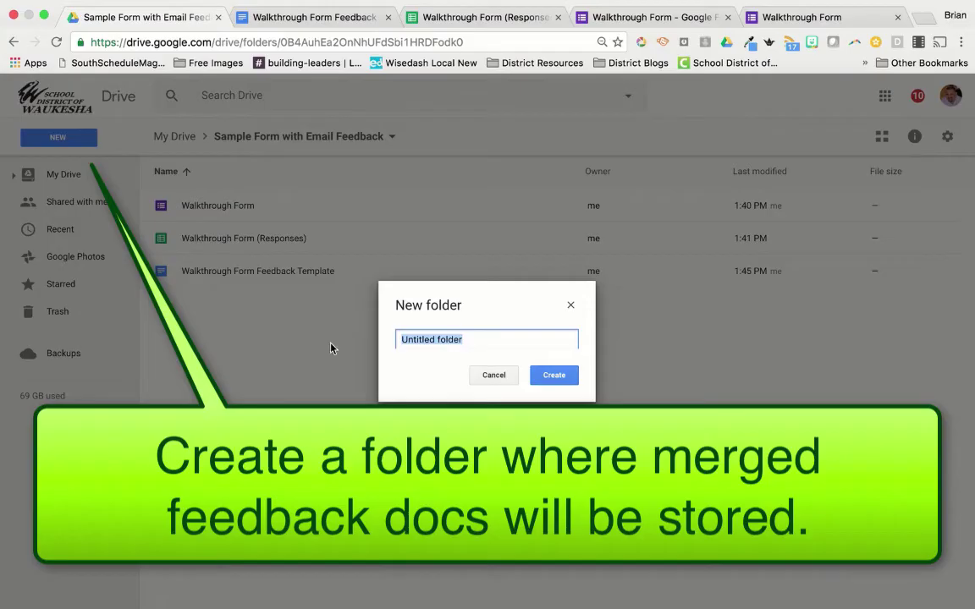
text(Walkthrough )
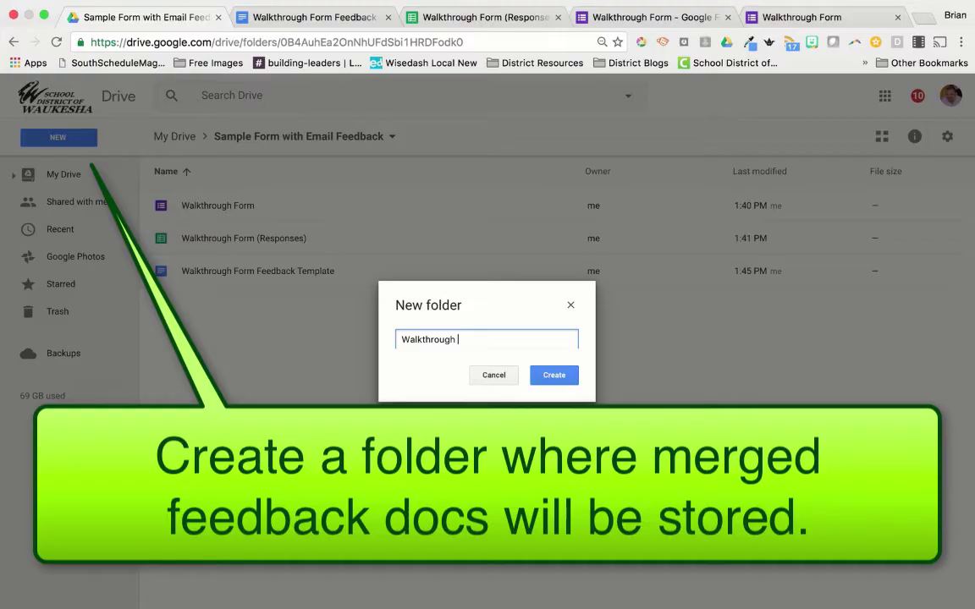
text(Form Feed)
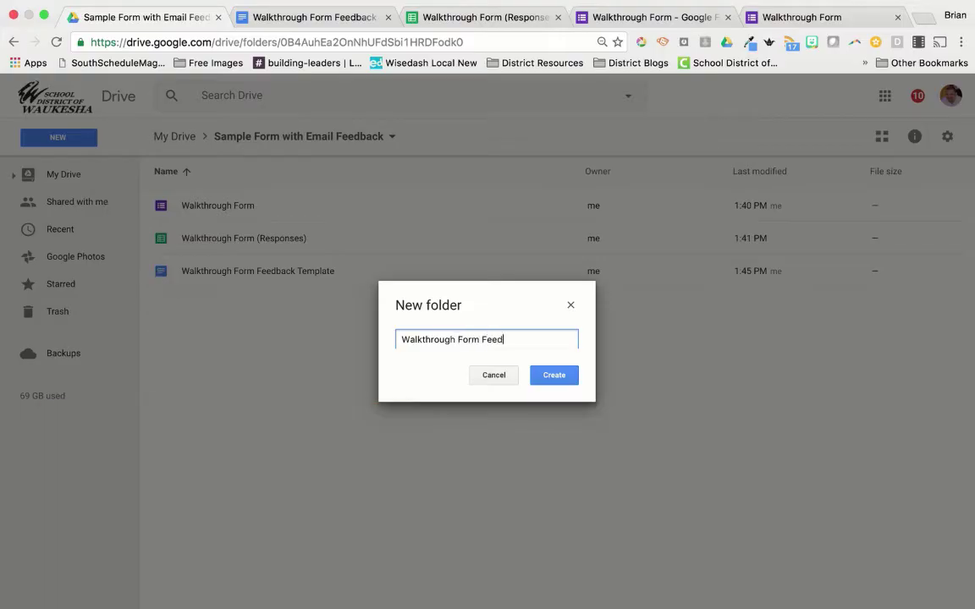
text(back Letters)
click(555, 374)
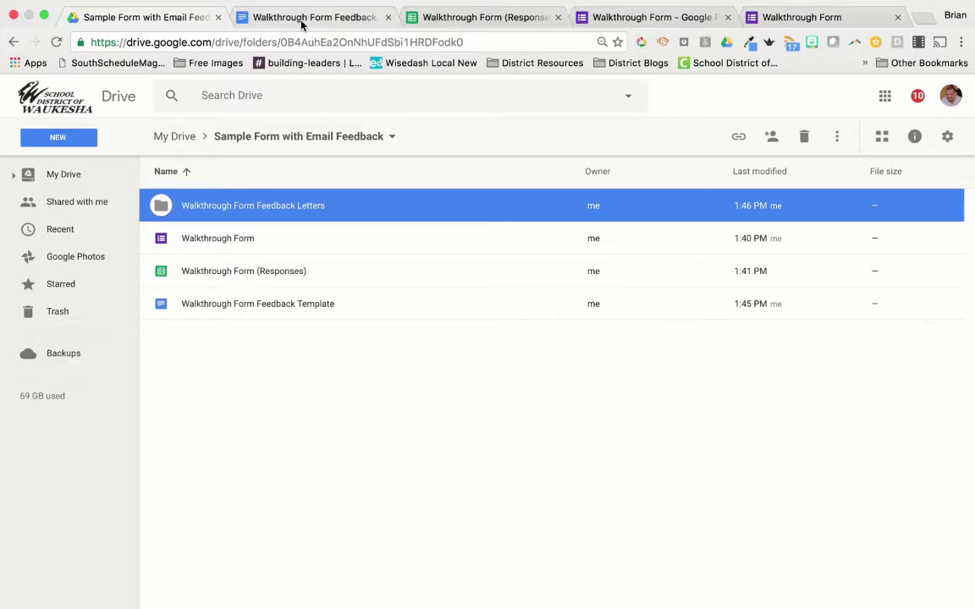
Step: Switch between the template, form and Drive tabs, ending on the Walkthrough Form (Responses) spreadsheet
click(301, 23)
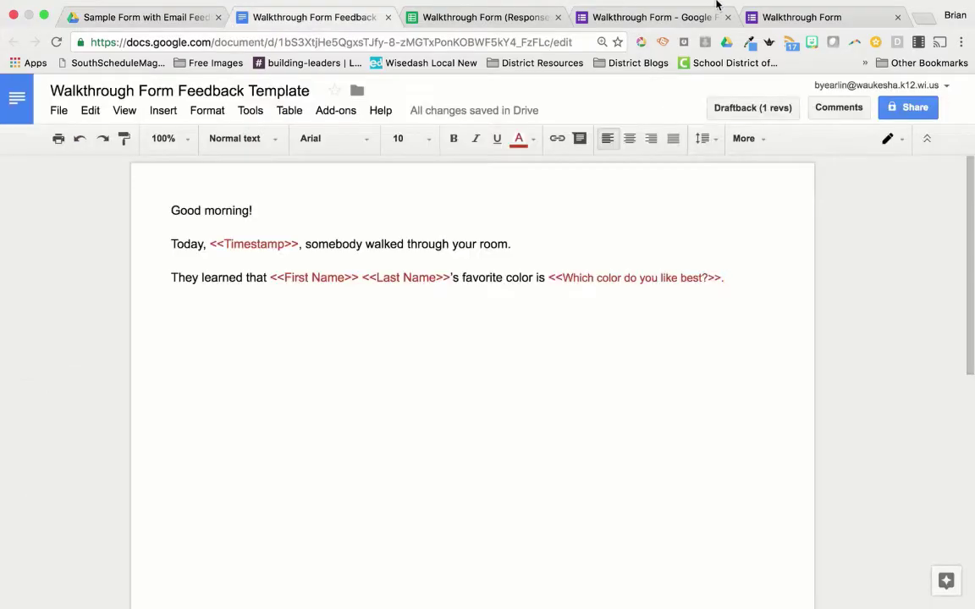
click(676, 22)
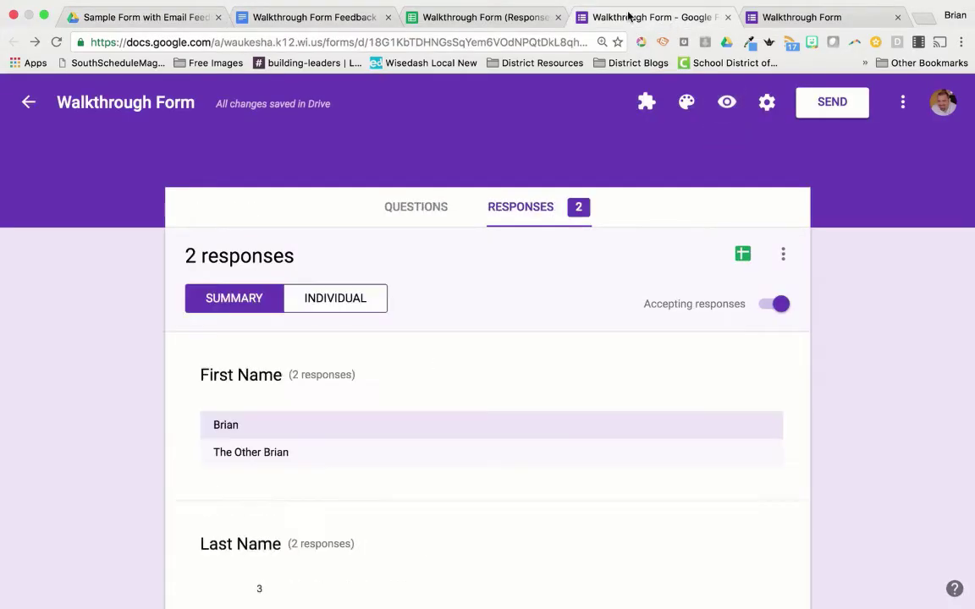
click(482, 17)
click(298, 17)
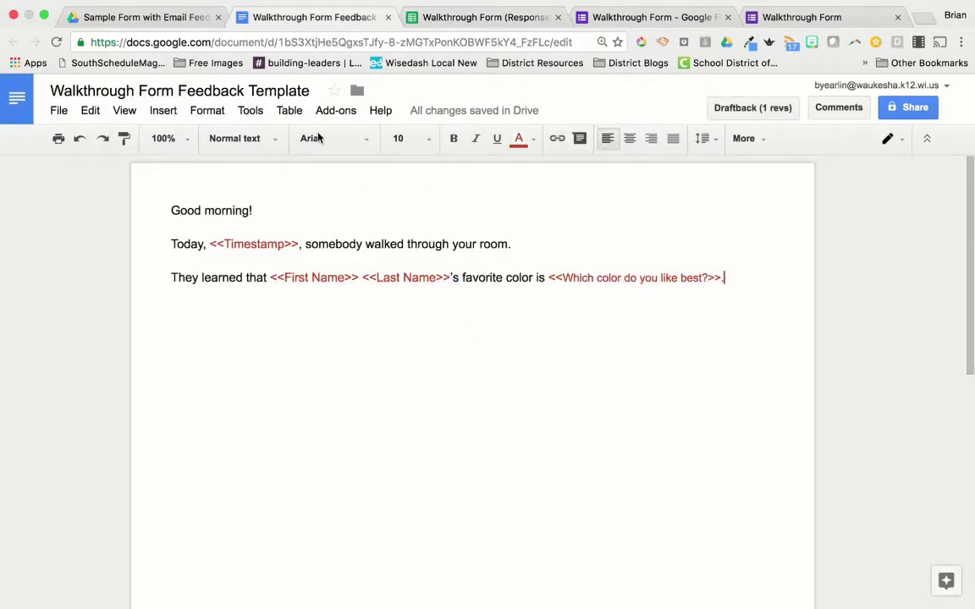
click(123, 17)
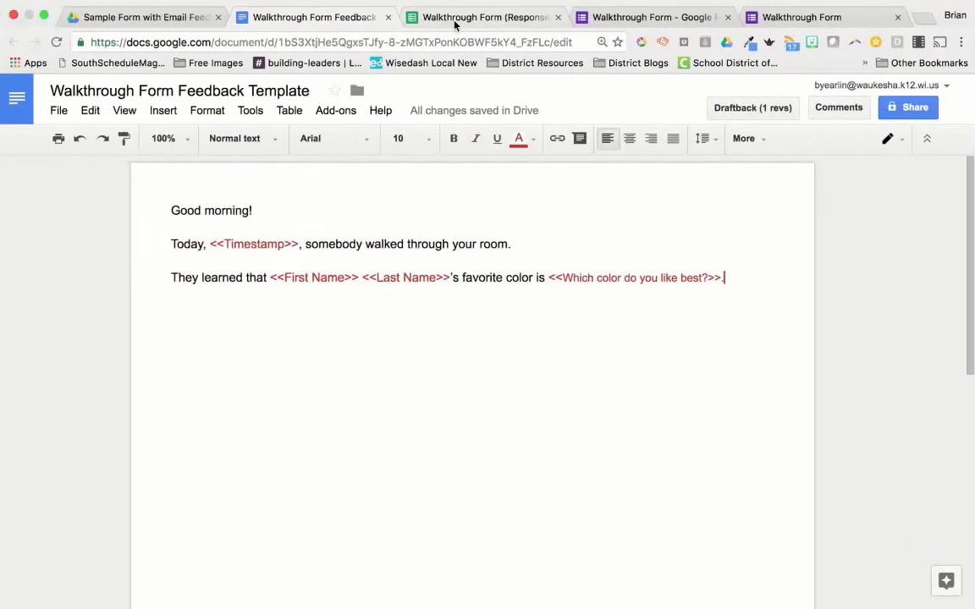
click(454, 19)
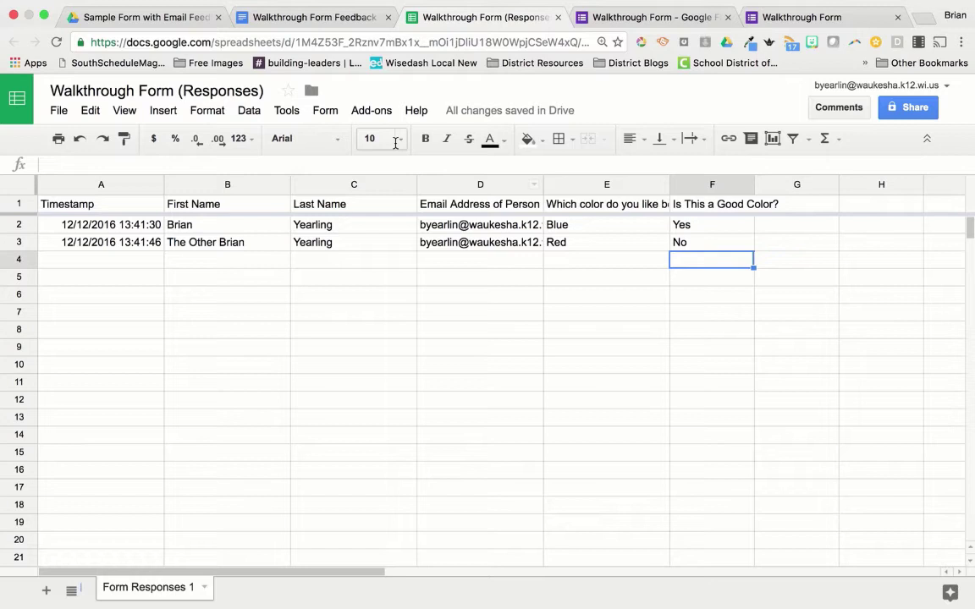
Step: Search the add-on store for 'autocrat' to confirm it's installed, then reopen the Add-ons menu
click(371, 112)
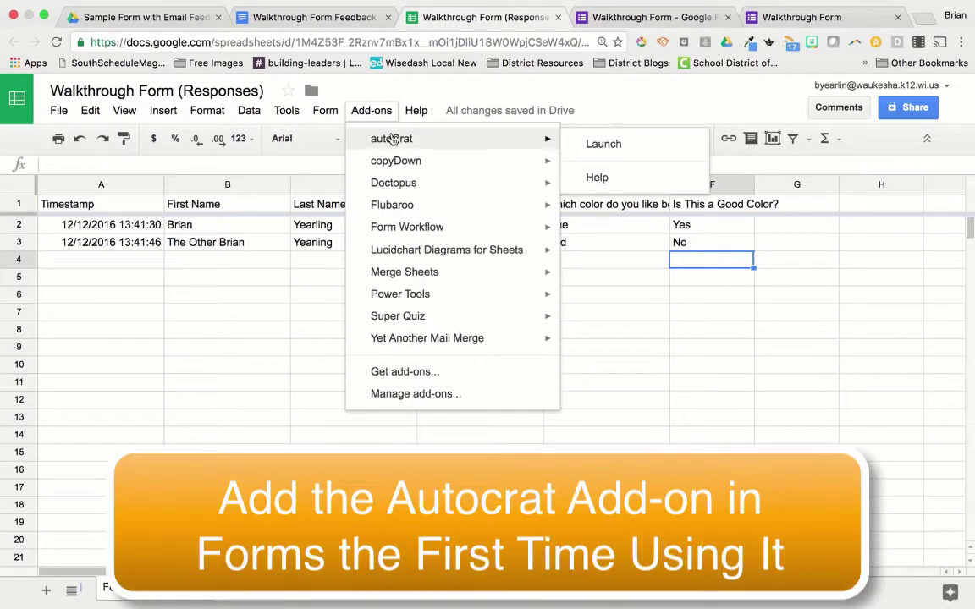
click(430, 373)
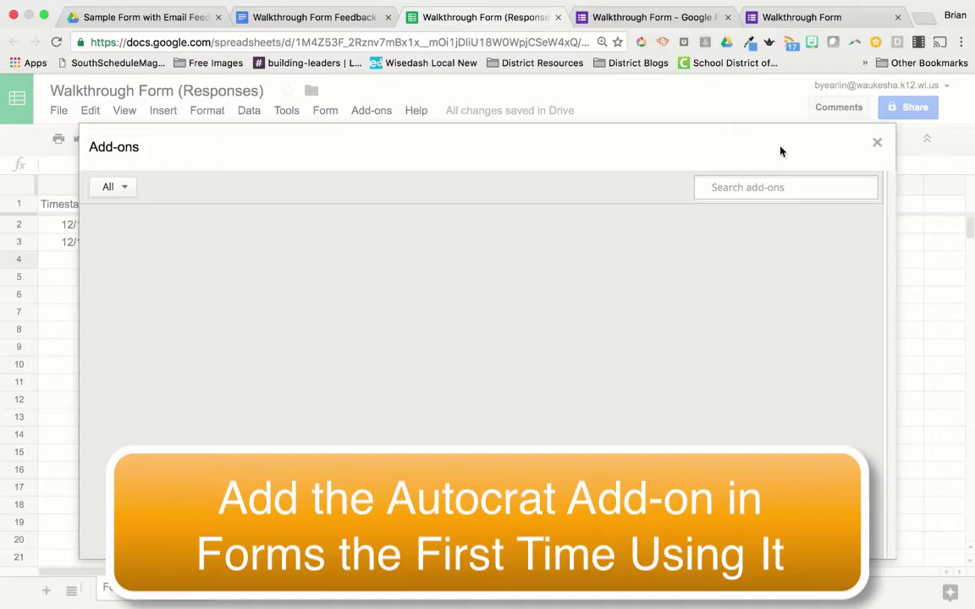
click(775, 188)
text(autocrat)
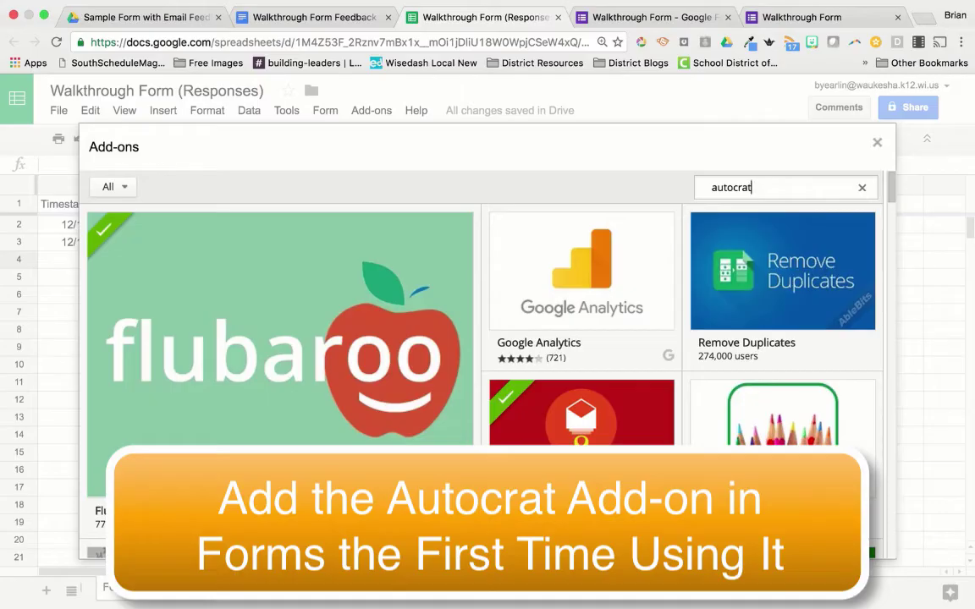
key(Return)
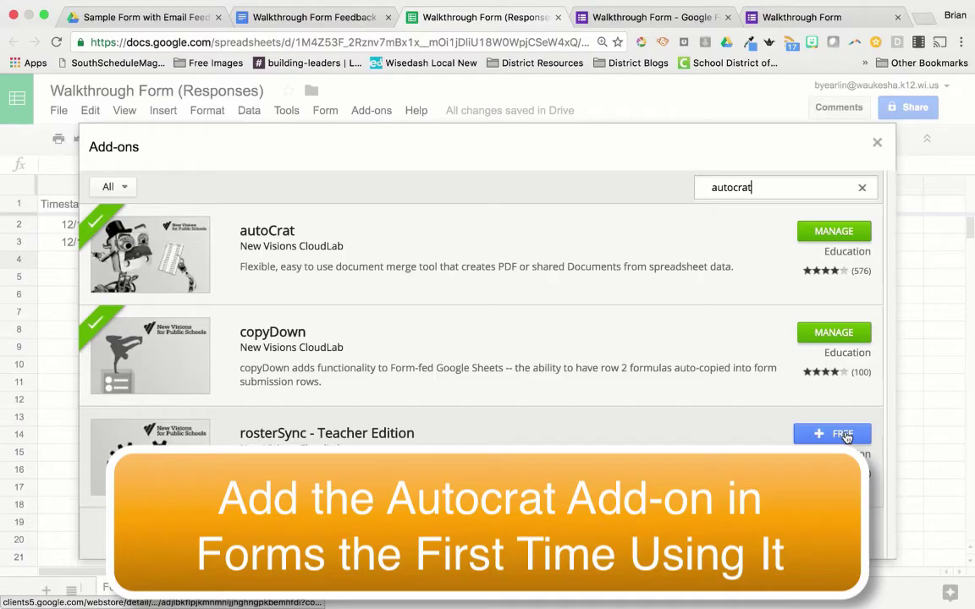
click(876, 143)
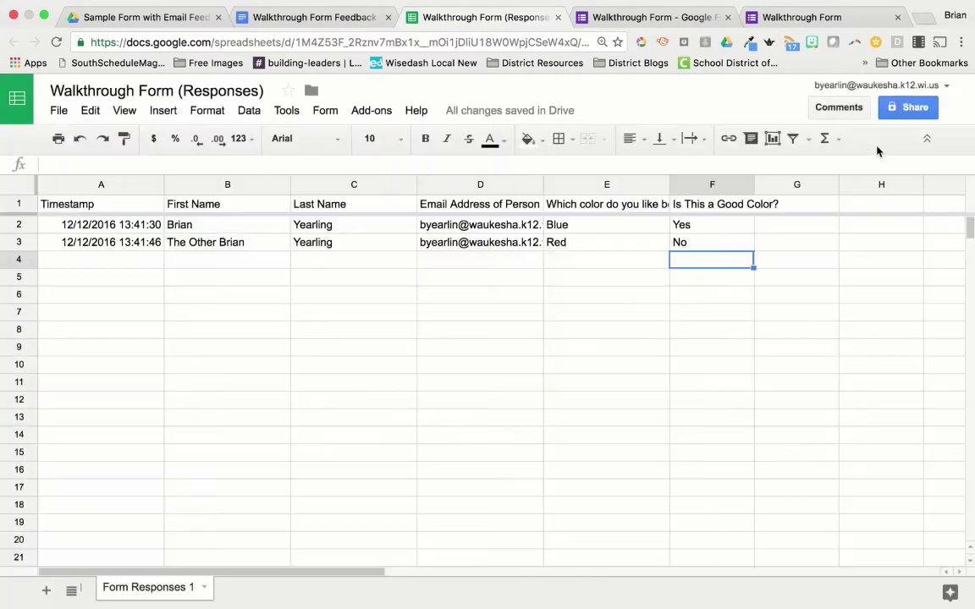
click(368, 113)
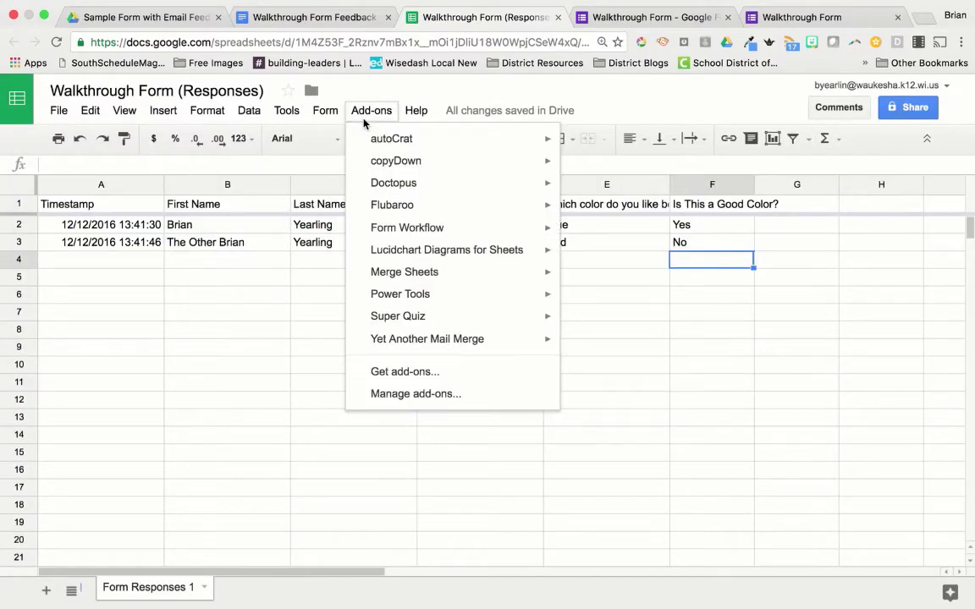
Step: Launch autoCrat and create a new job named 'Sample Walkthrough Form Mail Merge'
mouse_move(365, 139)
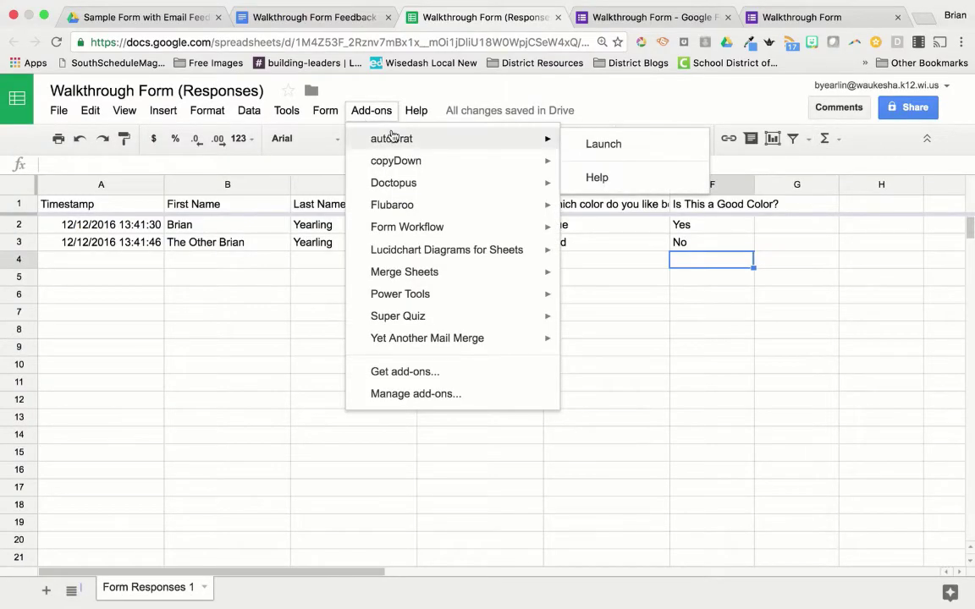
click(602, 145)
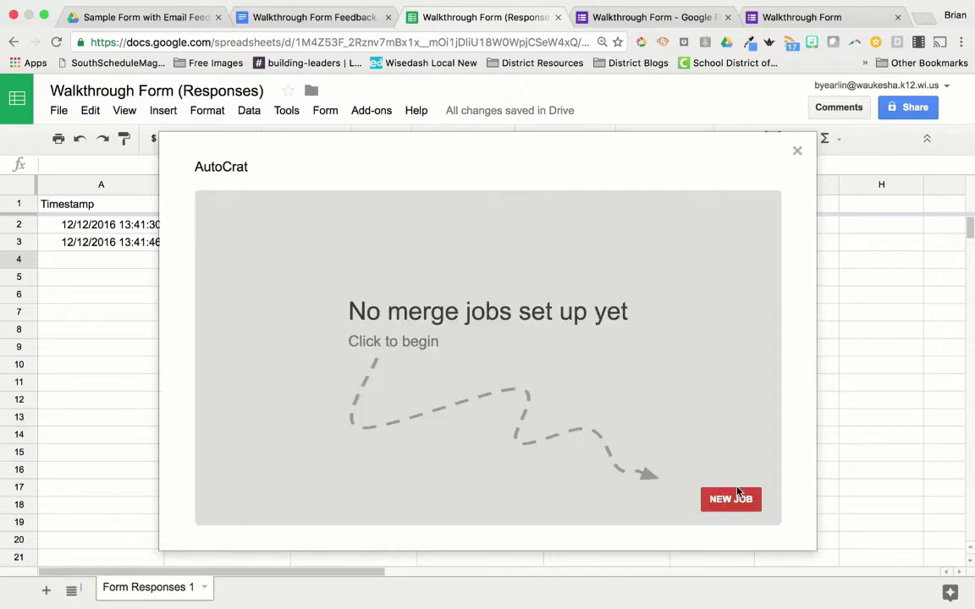
click(737, 495)
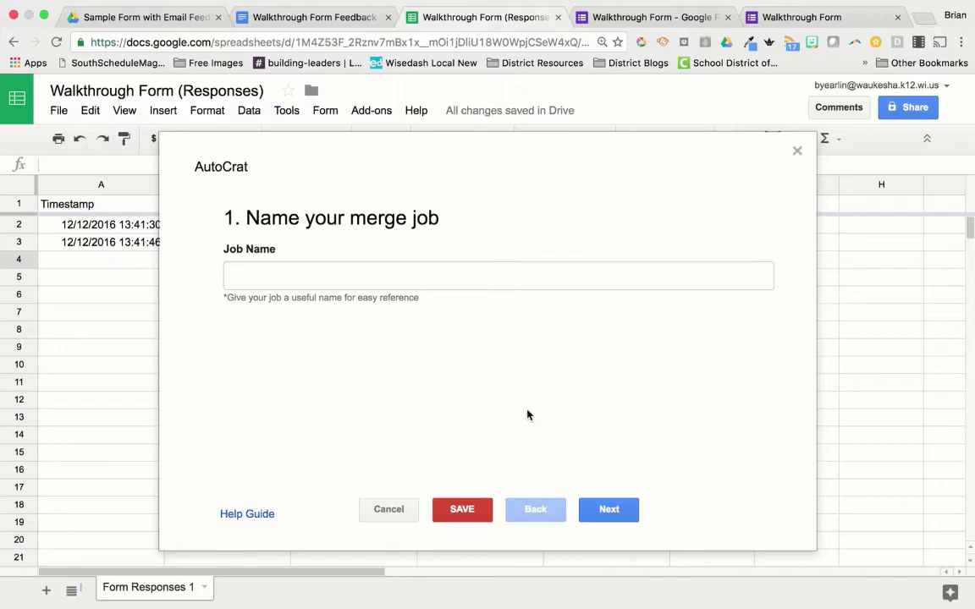
click(383, 274)
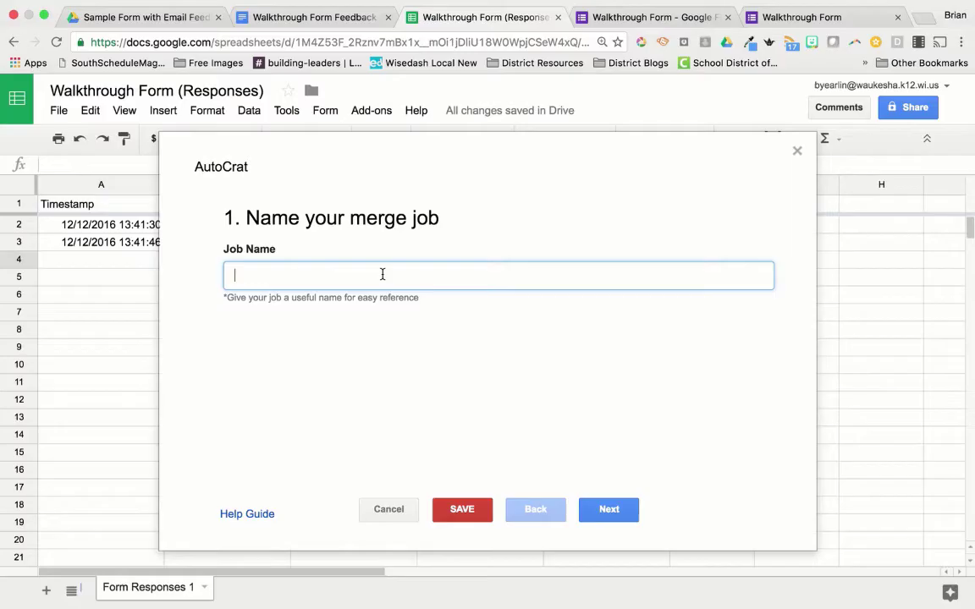
text(Sample Walkthrough )
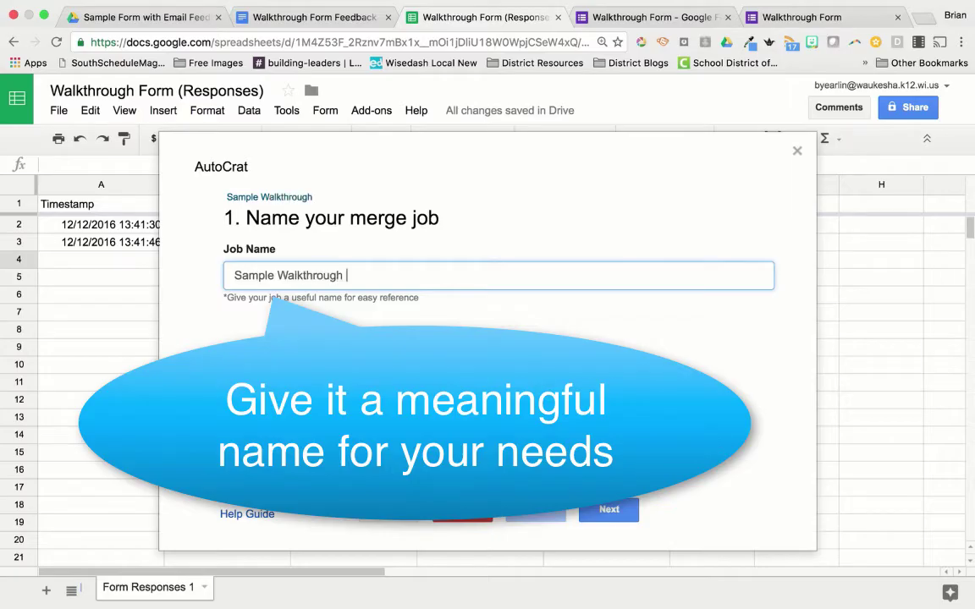
text(Form Mail Merge)
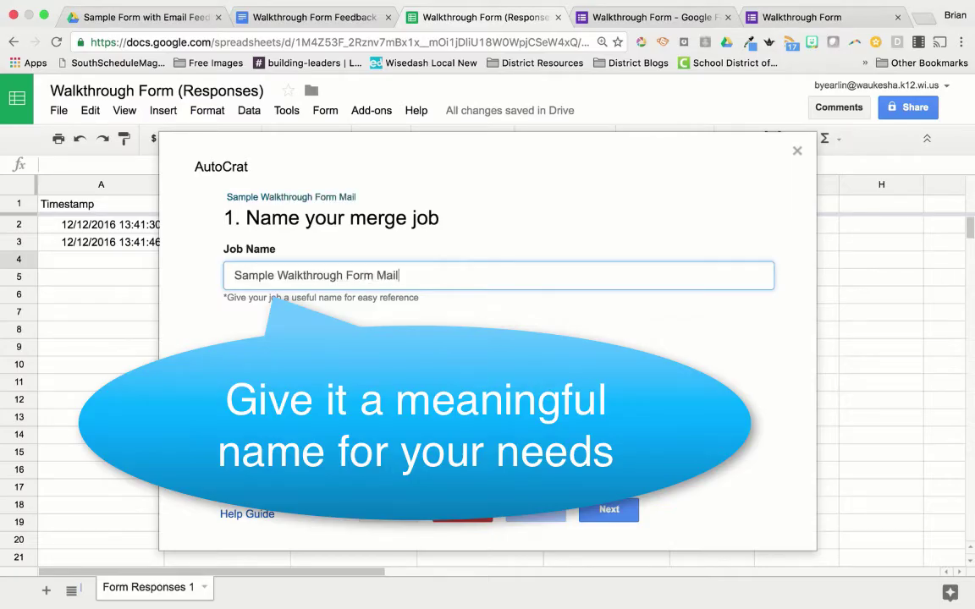
click(613, 513)
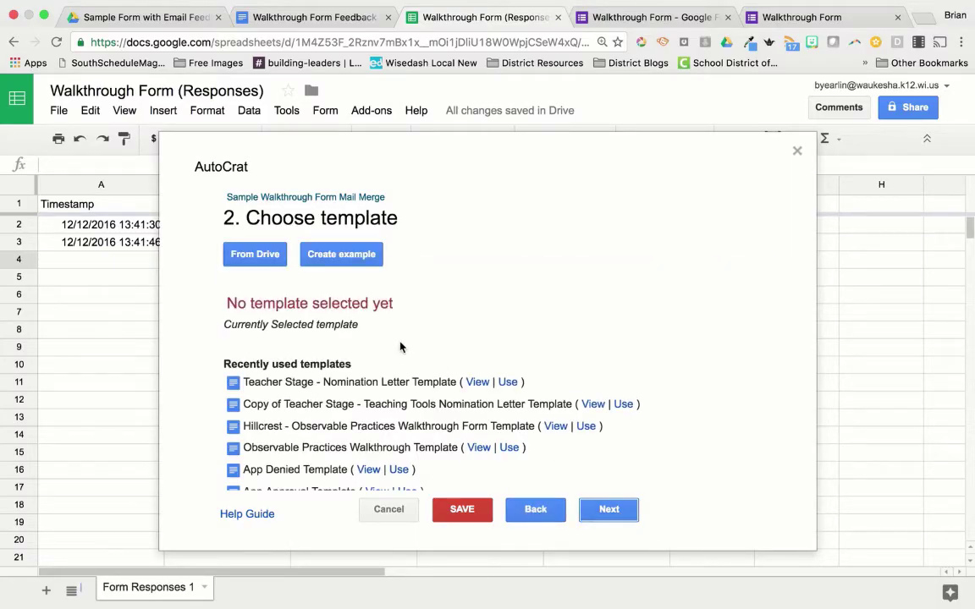
Step: Choose 'Walkthrough Form Feedback Template' from Drive as the job's template
click(249, 254)
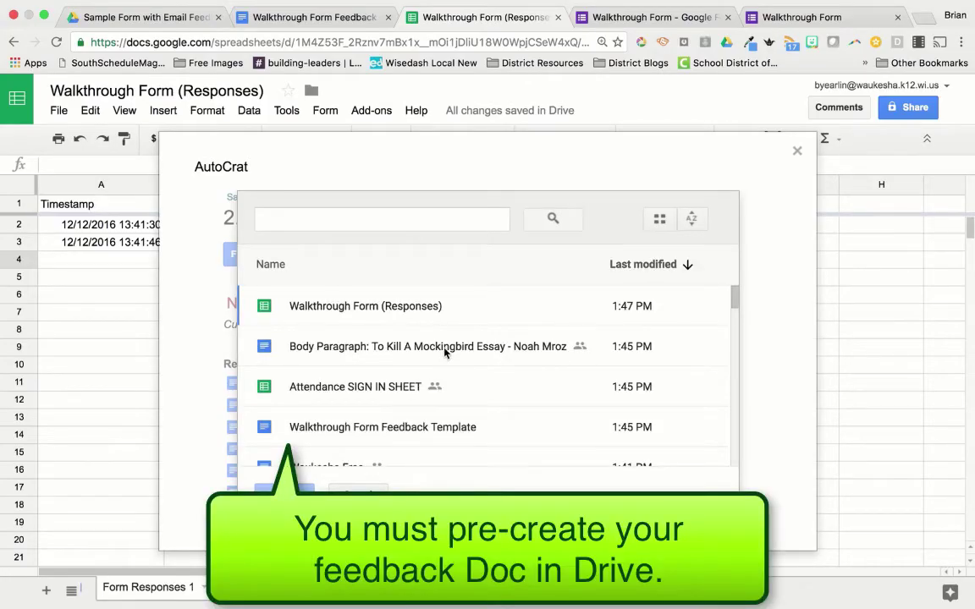
click(381, 427)
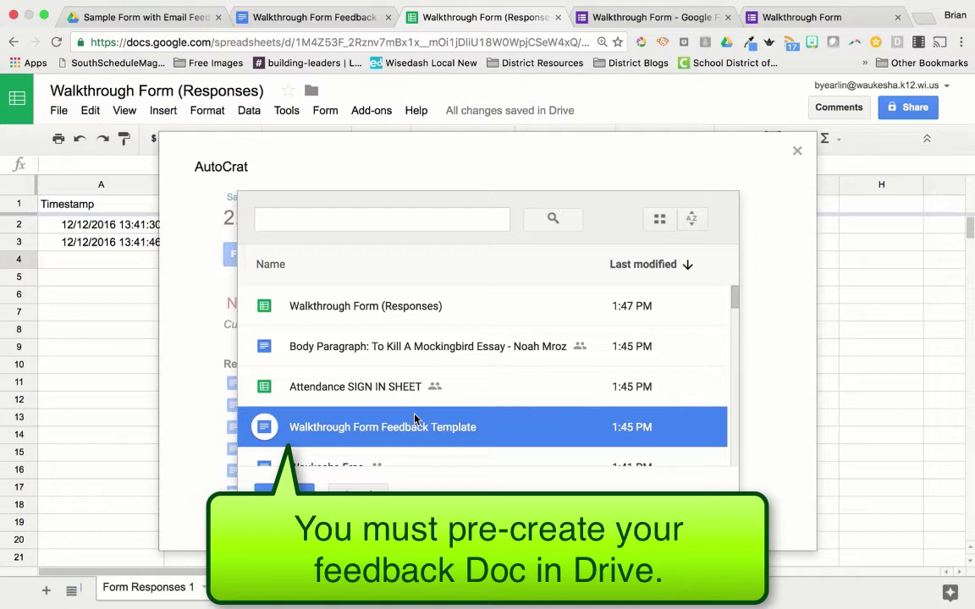
click(277, 19)
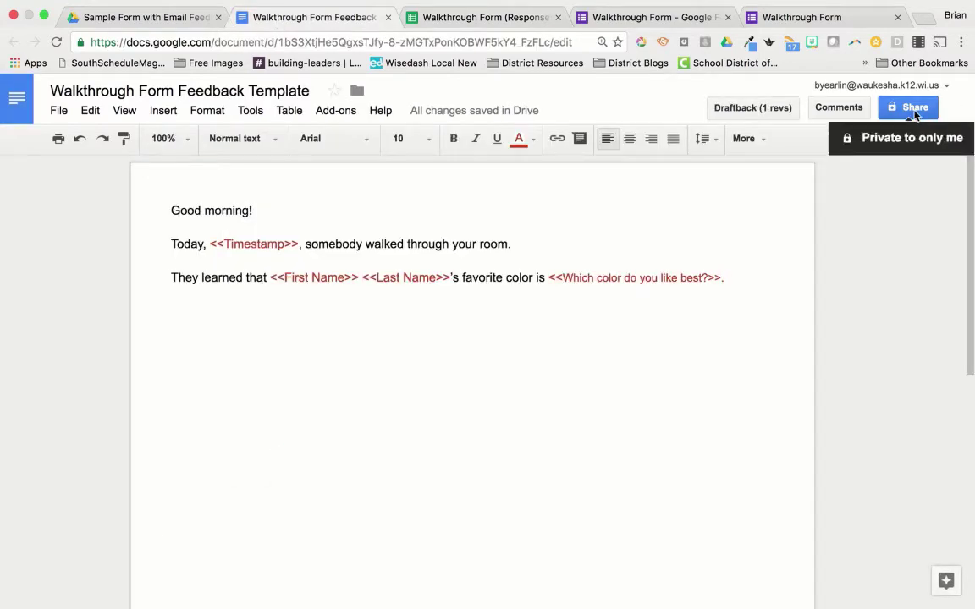
click(496, 19)
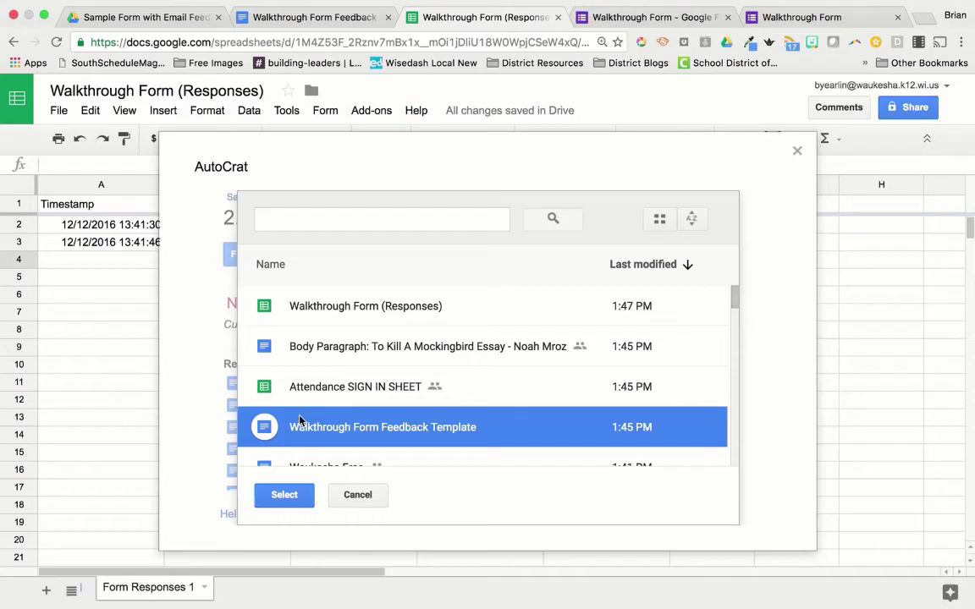
click(305, 496)
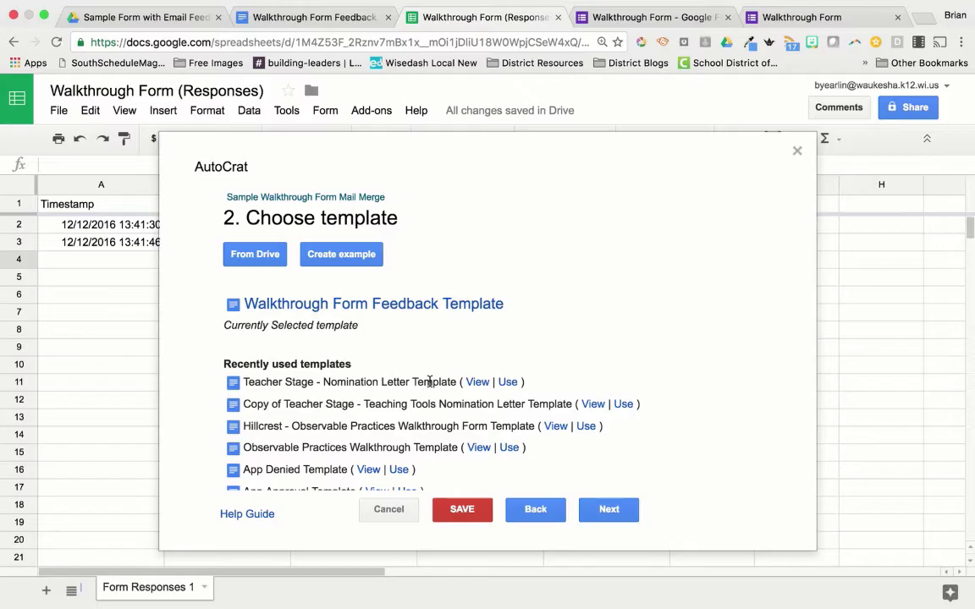
Step: Confirm the <<Timestamp>> tag maps to the Timestamp column
click(617, 517)
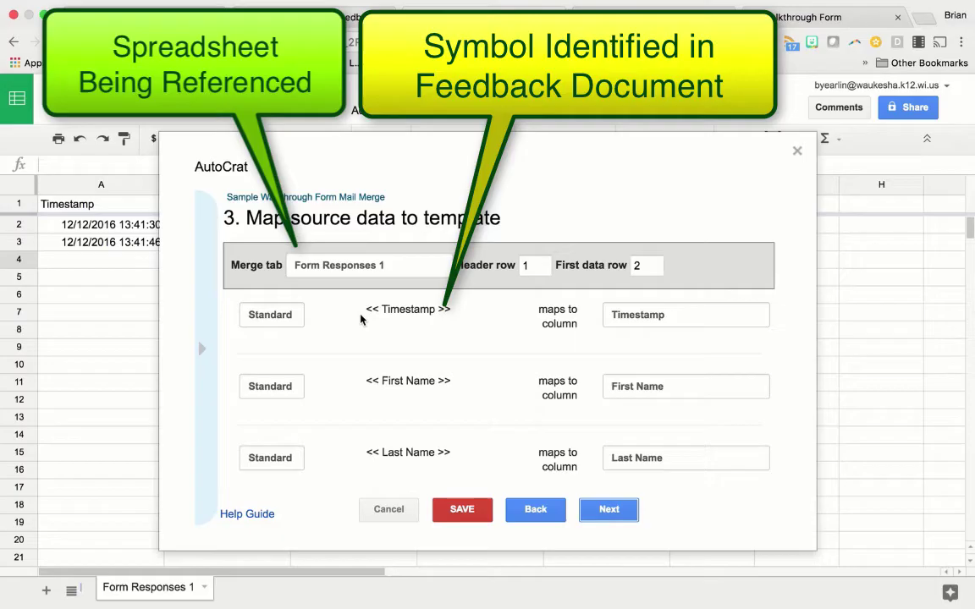
drag(364, 309, 514, 331)
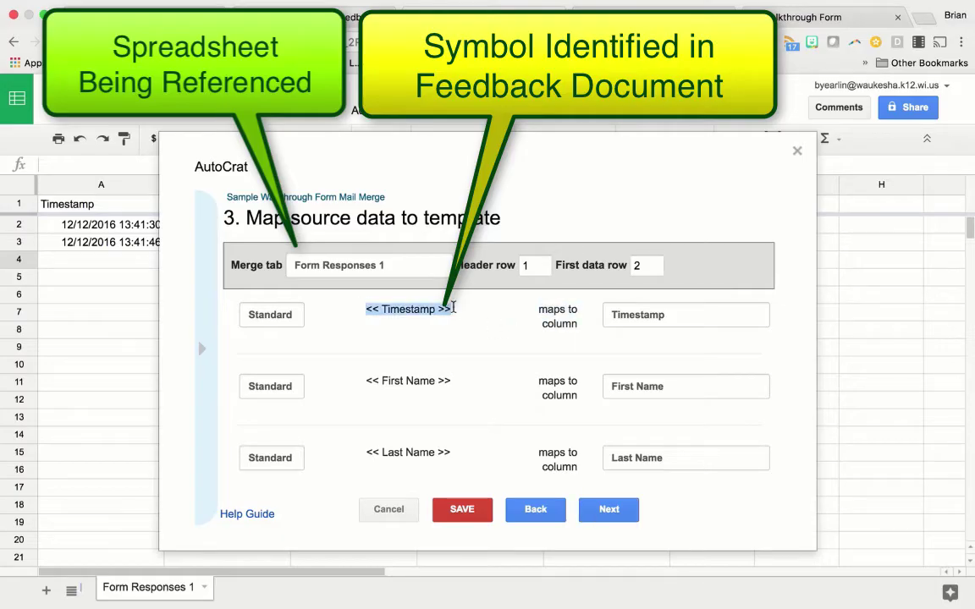
click(668, 321)
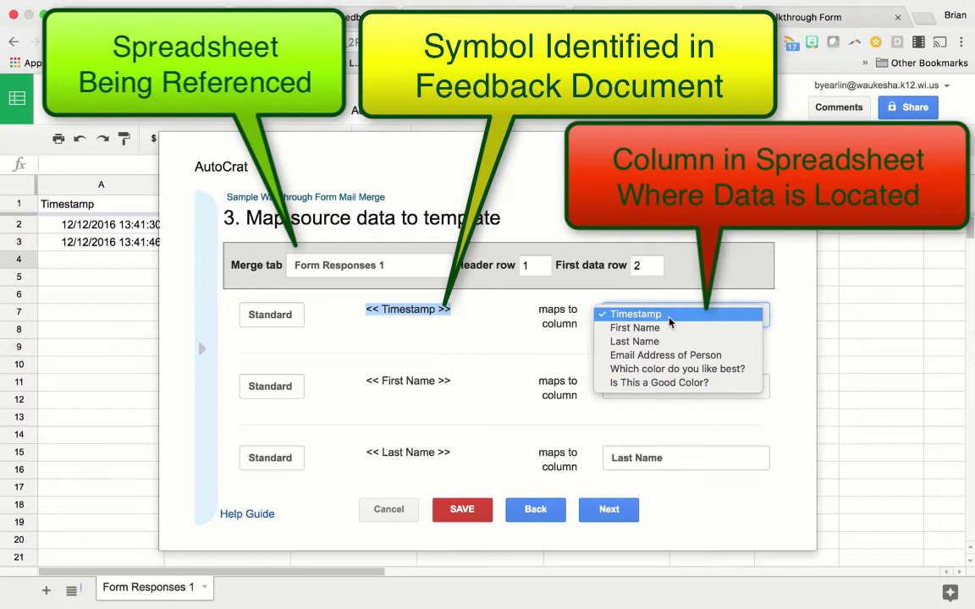
click(670, 314)
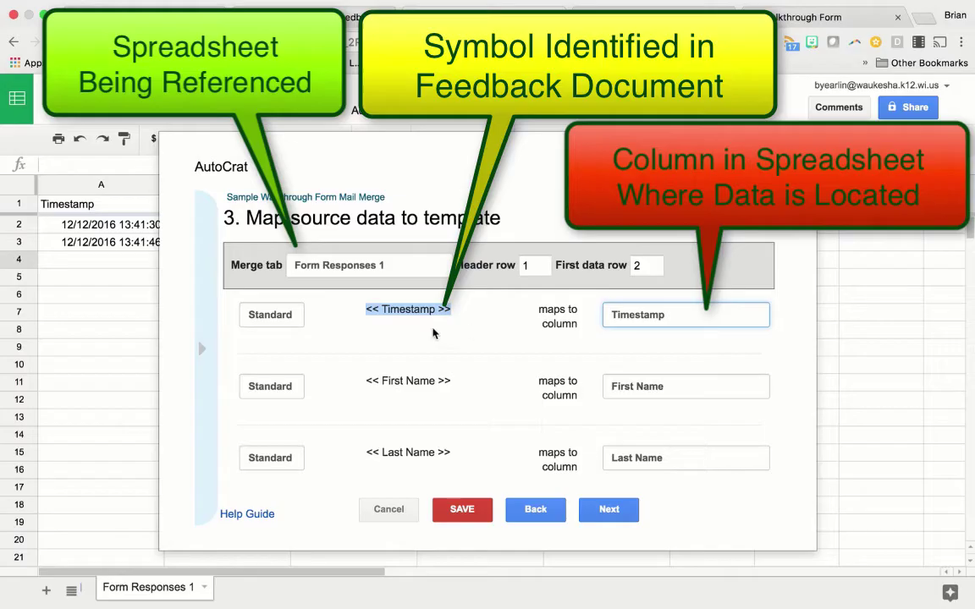
Step: Confirm <<First Name>> maps to First Name, check the template, and move on to File Settings
drag(359, 382, 505, 385)
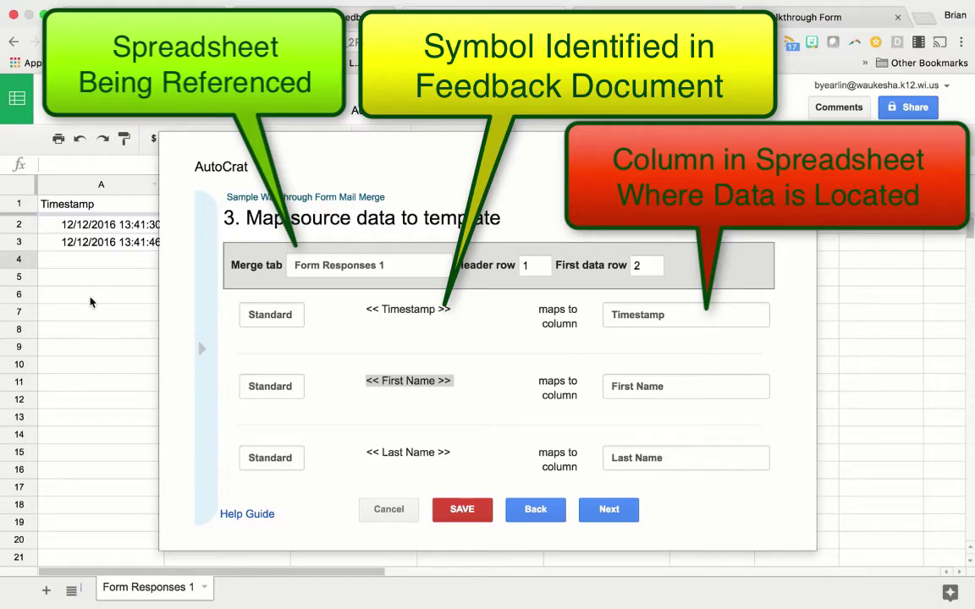
scroll(91, 302, right, 2)
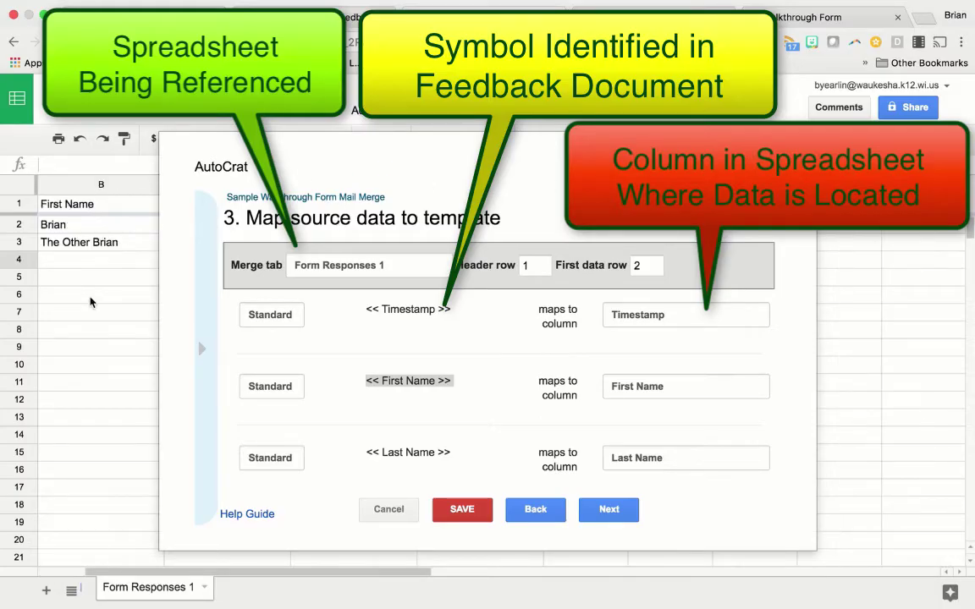
scroll(377, 362, down, 2)
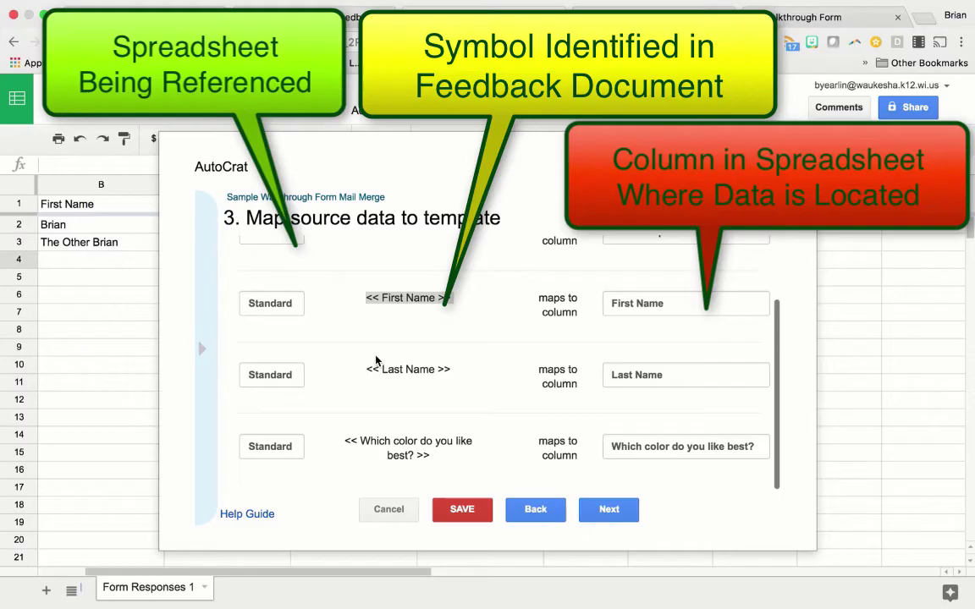
scroll(376, 361, up, 2)
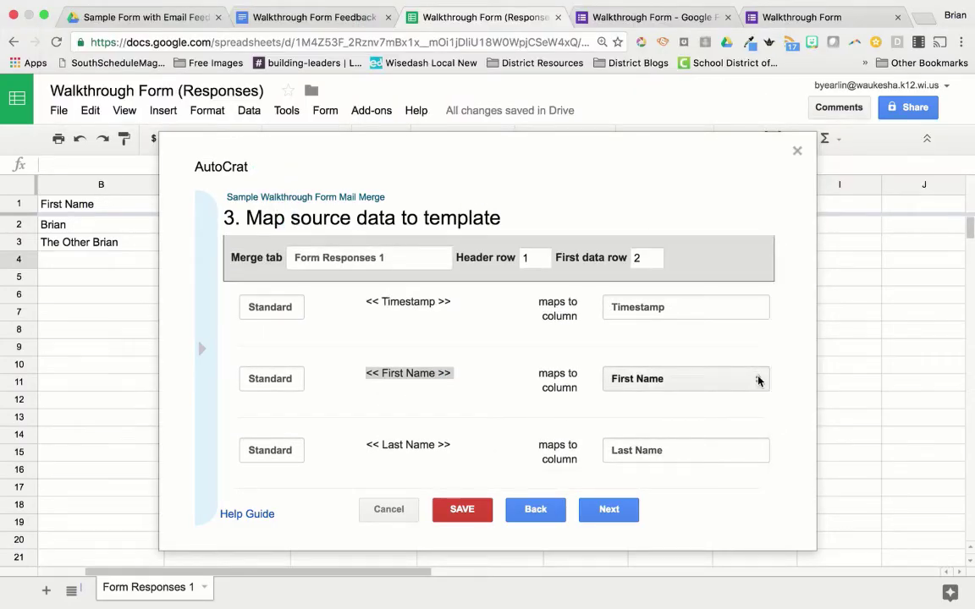
click(433, 374)
drag(435, 374, 383, 376)
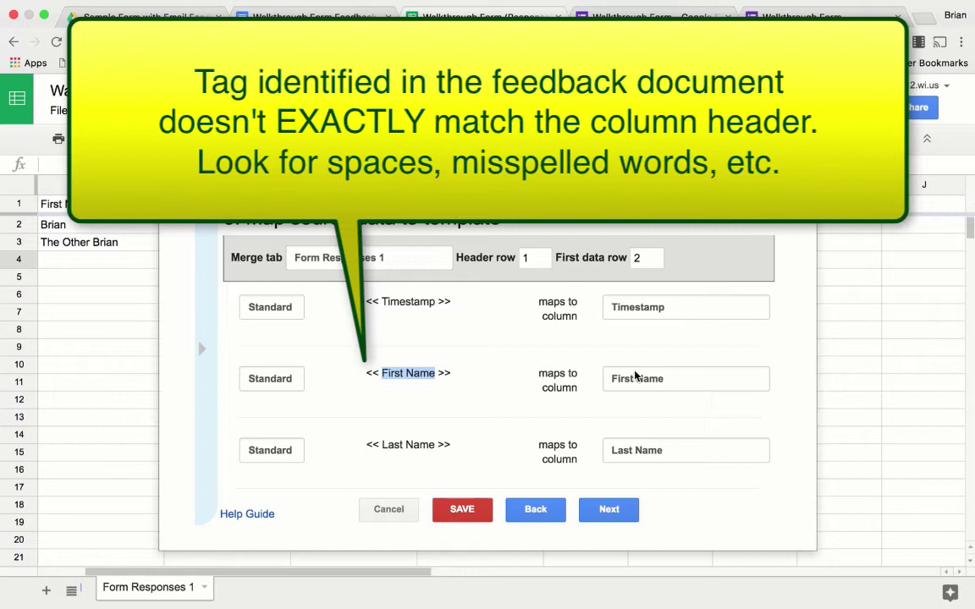
click(763, 381)
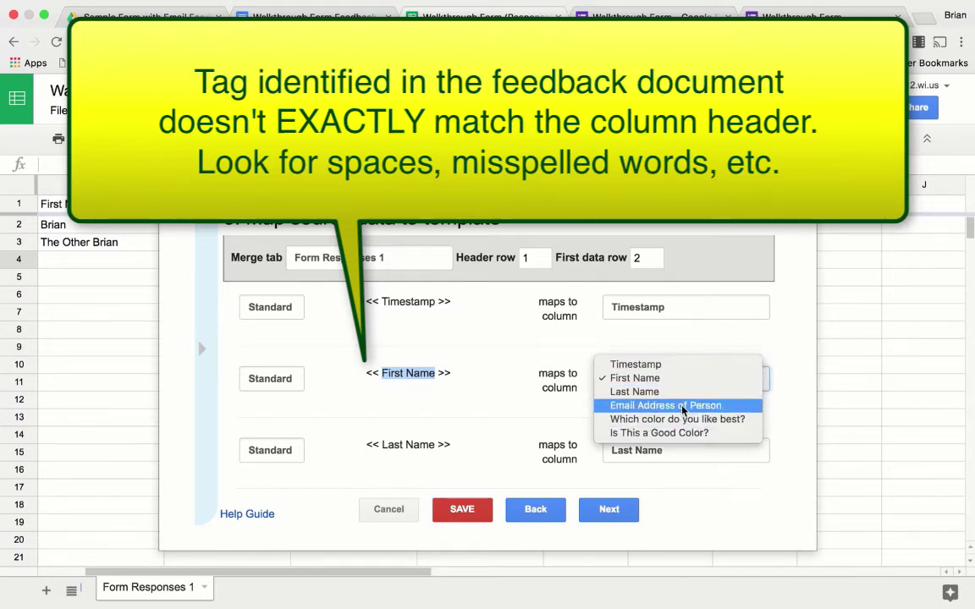
click(686, 385)
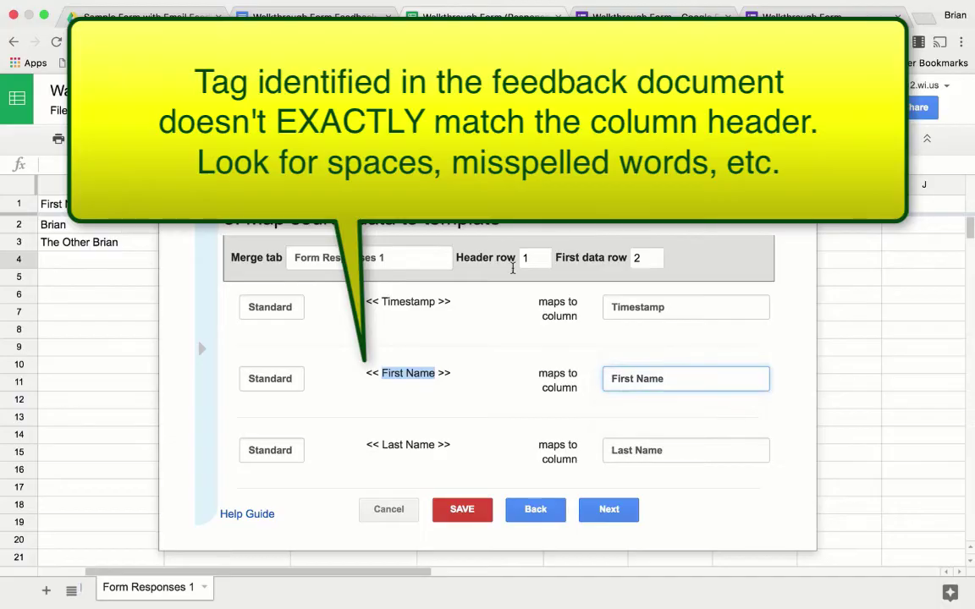
click(338, 16)
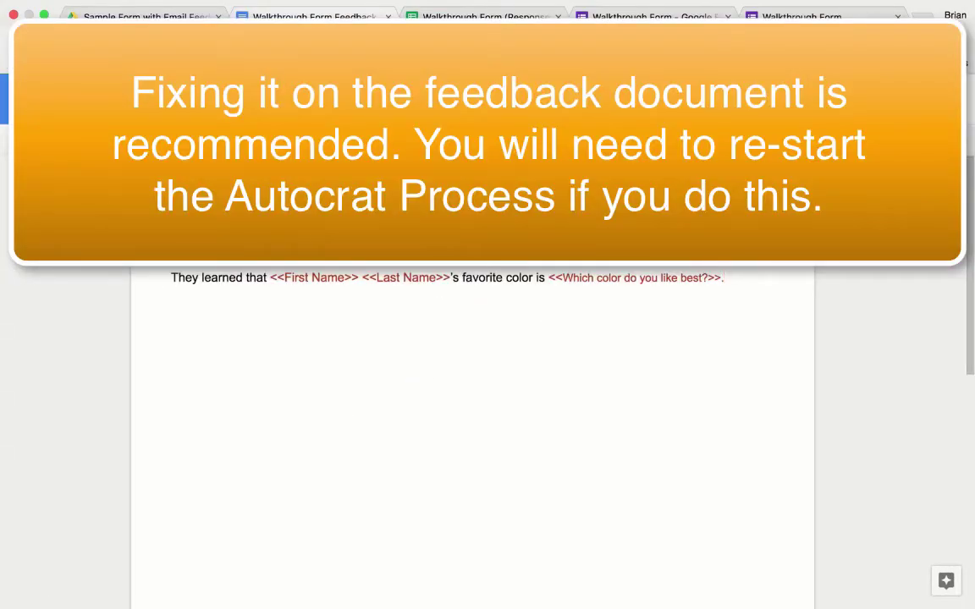
click(444, 12)
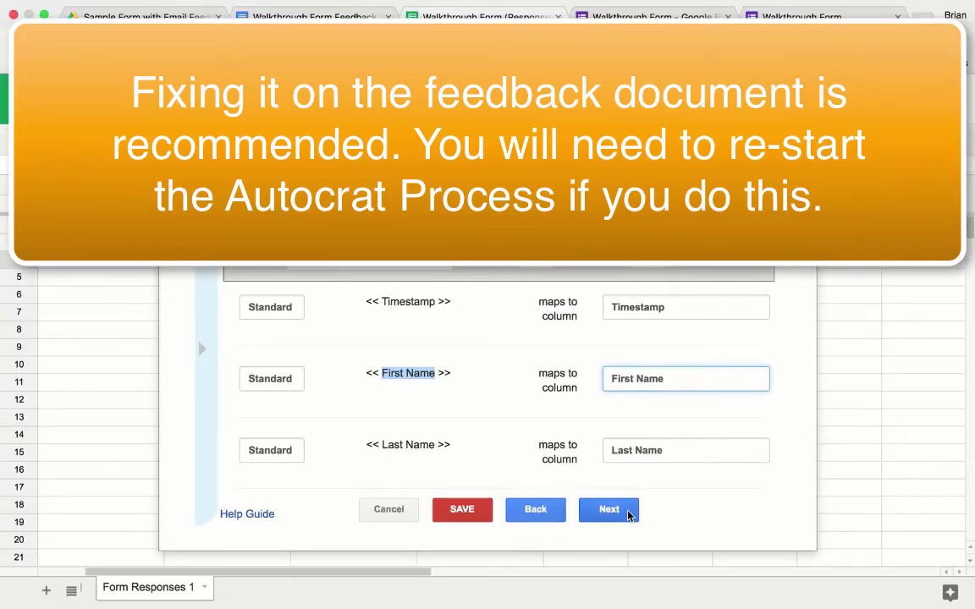
scroll(665, 370, down, 2)
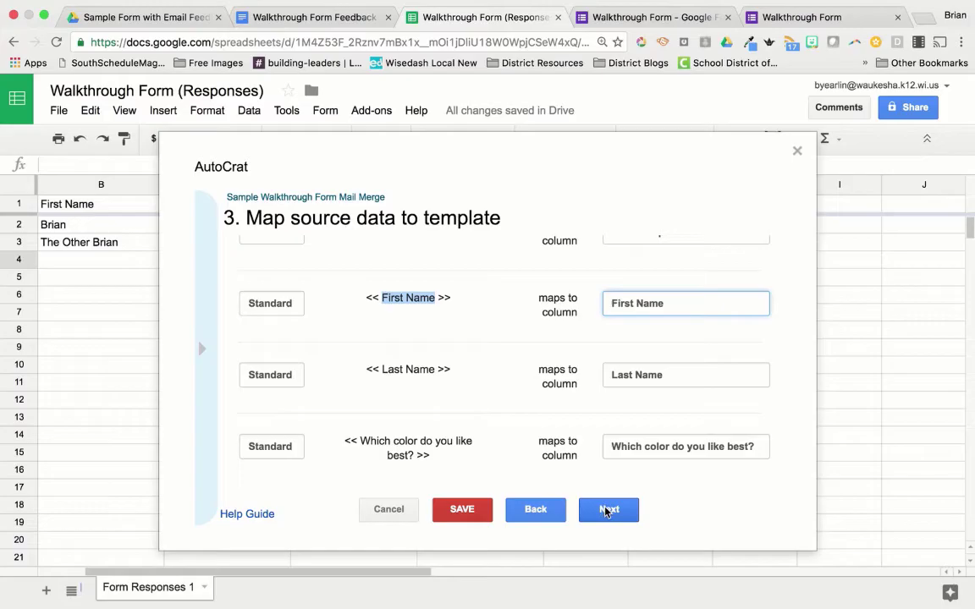
click(606, 512)
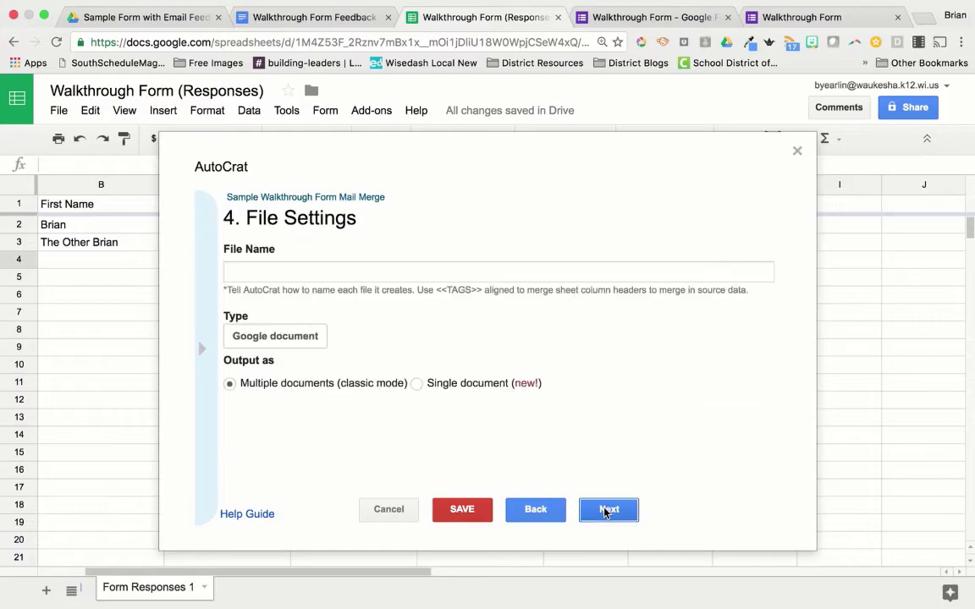
Step: Set the file name pattern to '<<First Name>> <<Last Name>> - Walkthrough Feedback for <<Timestamp>>'
click(522, 270)
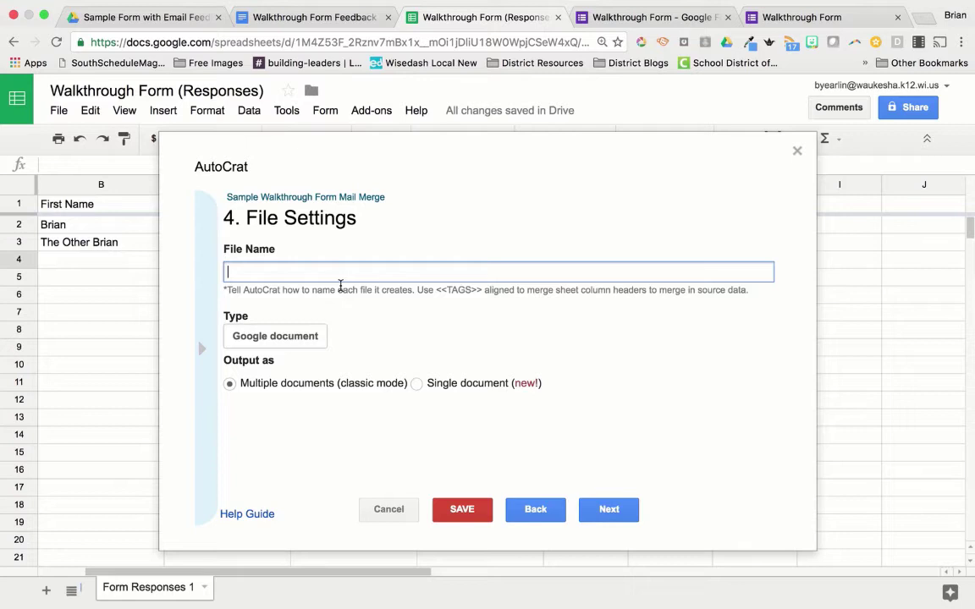
click(293, 17)
drag(300, 244, 208, 245)
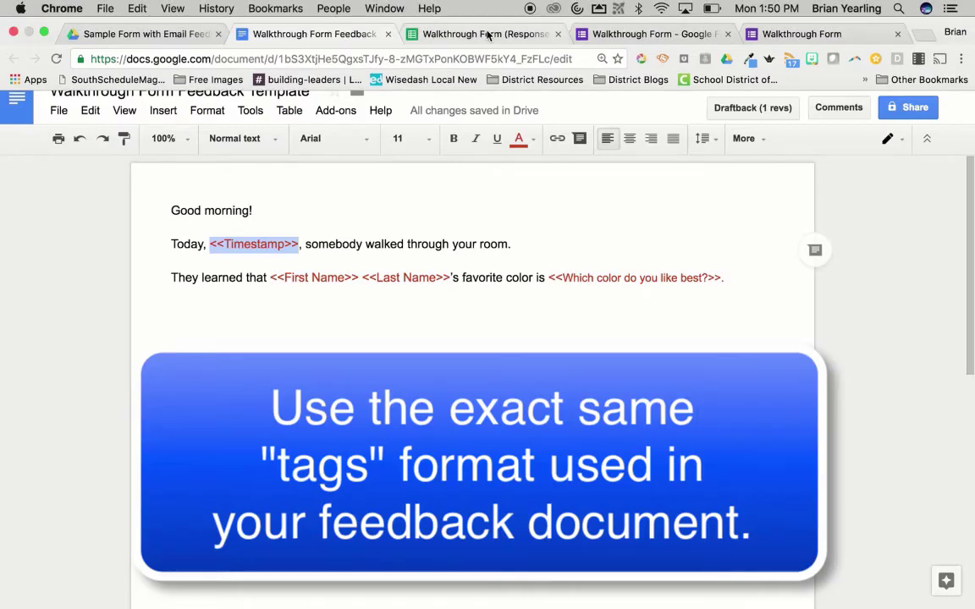
click(478, 33)
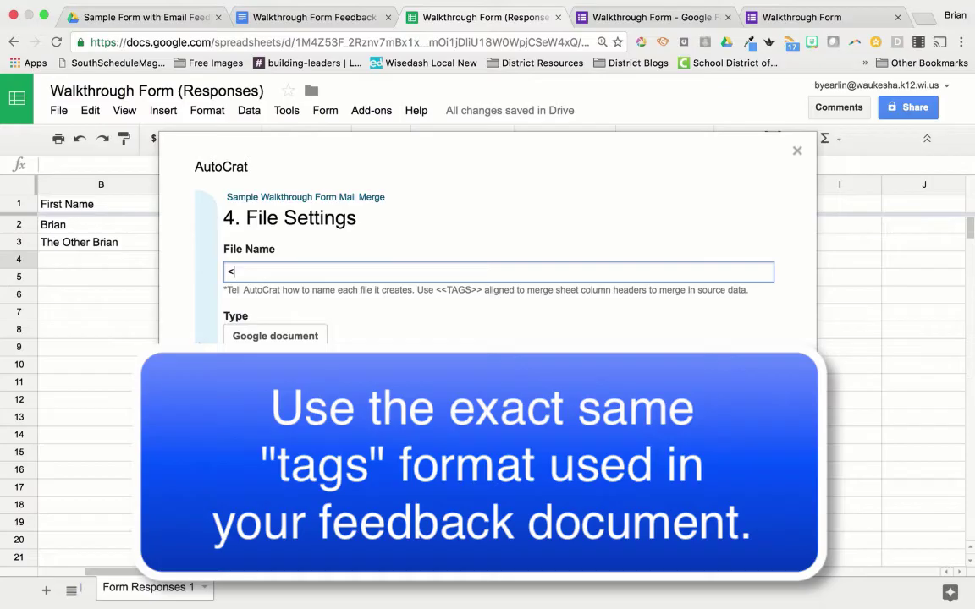
text(irst Name>> <<L)
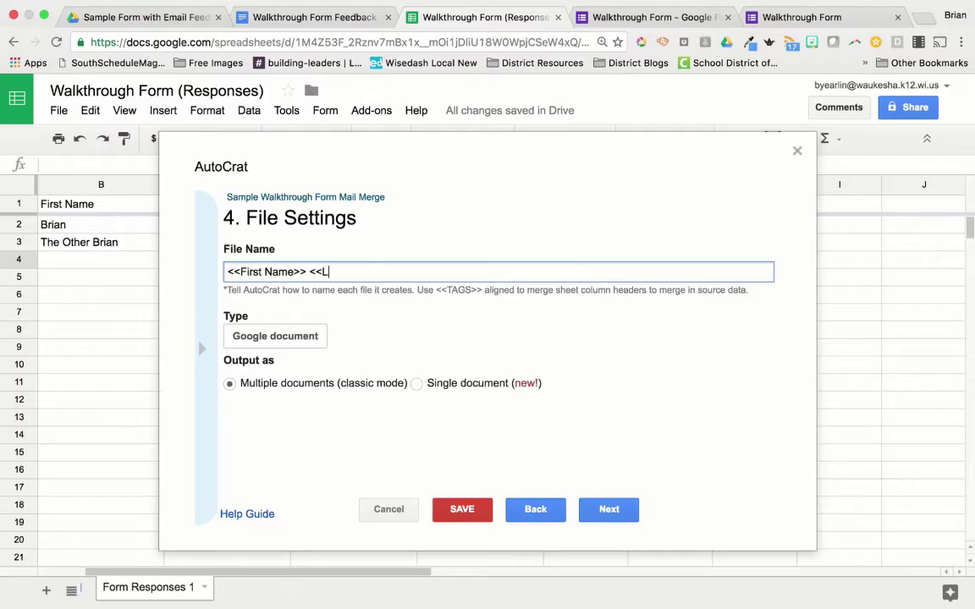
text(ast Name>>)
text(<<)
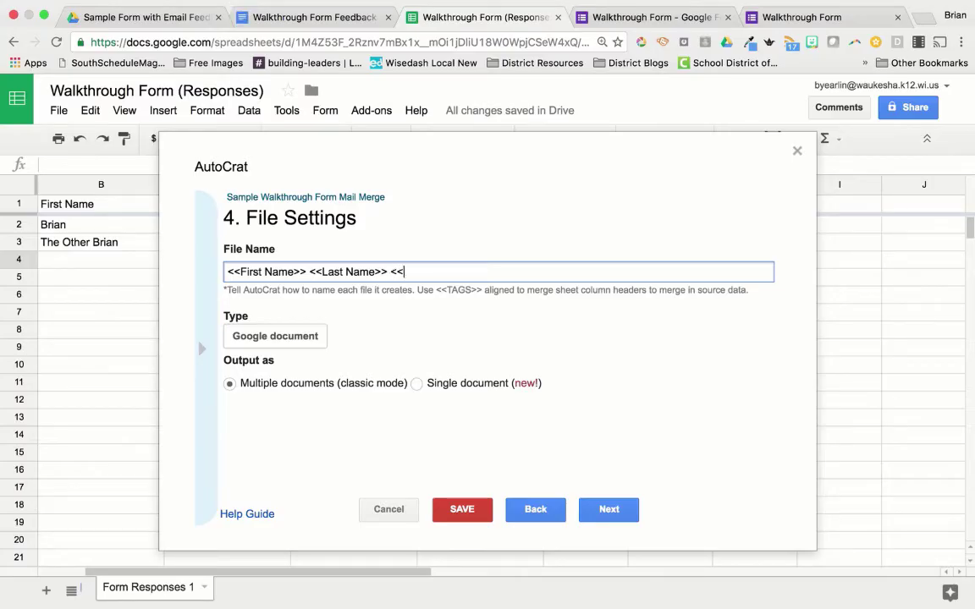
text(Timestamp>>)
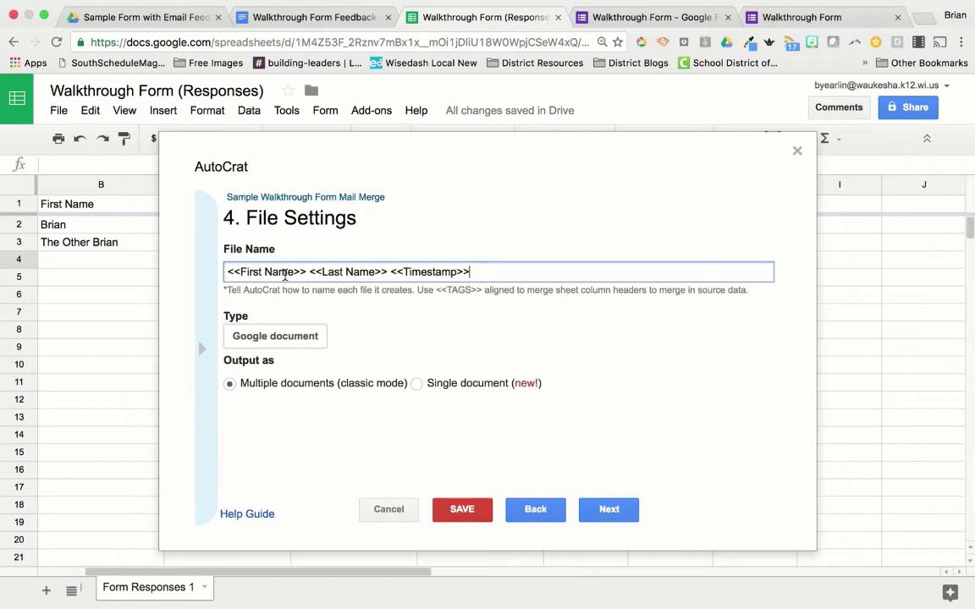
click(229, 271)
text(-)
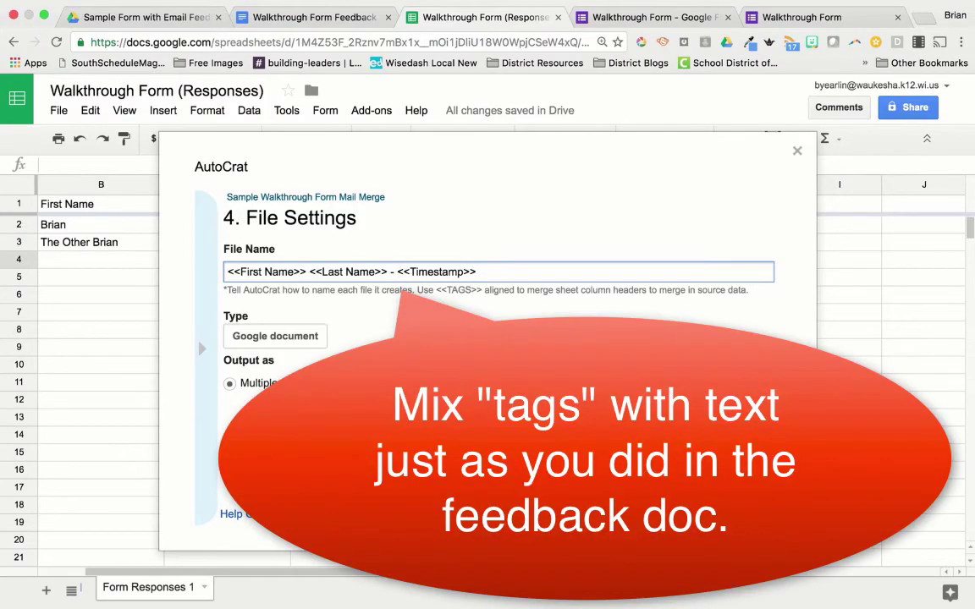
text( Walkthrough Fe)
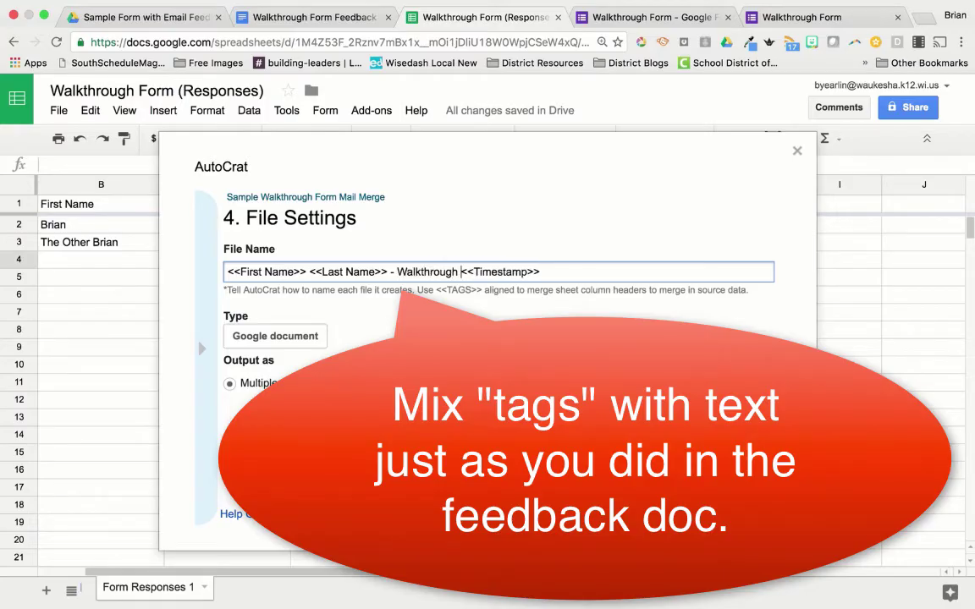
text(edback for)
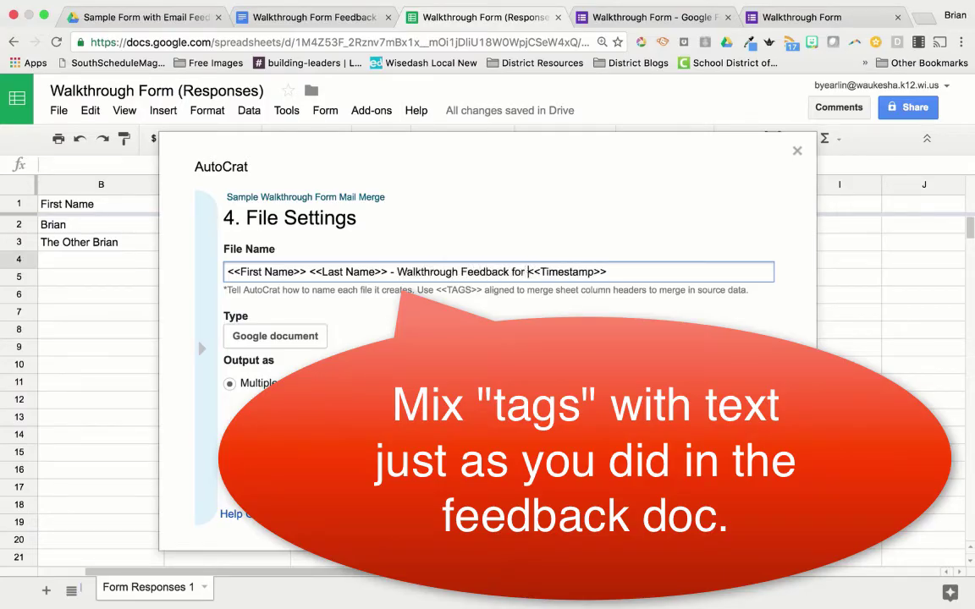
key(Right)
key(Right)
key(Right)
key(Right)
key(Right)
key(Right)
key(Right)
key(Right)
key(Right)
key(Right)
key(Right)
key(Right)
key(Right)
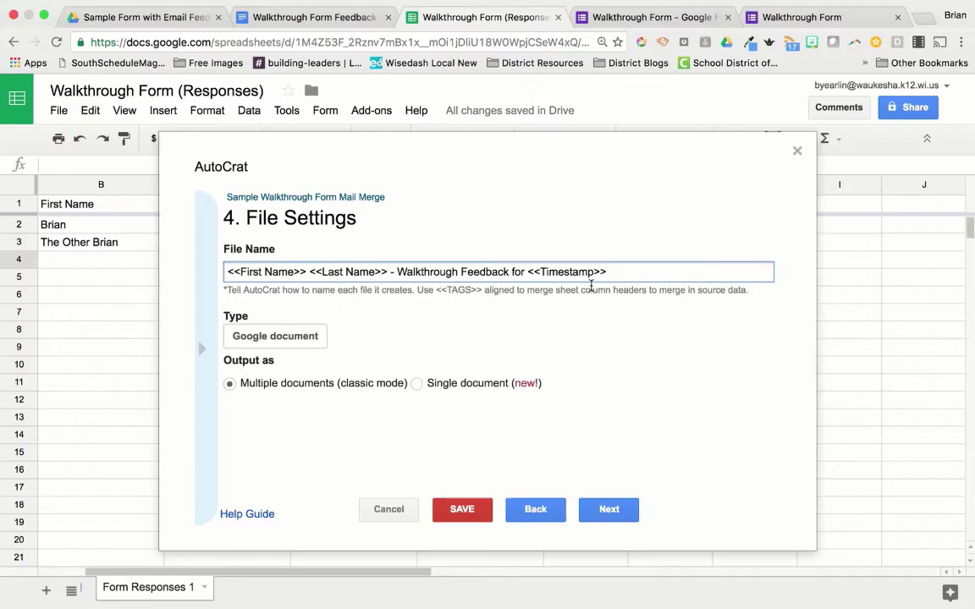
drag(618, 272, 529, 271)
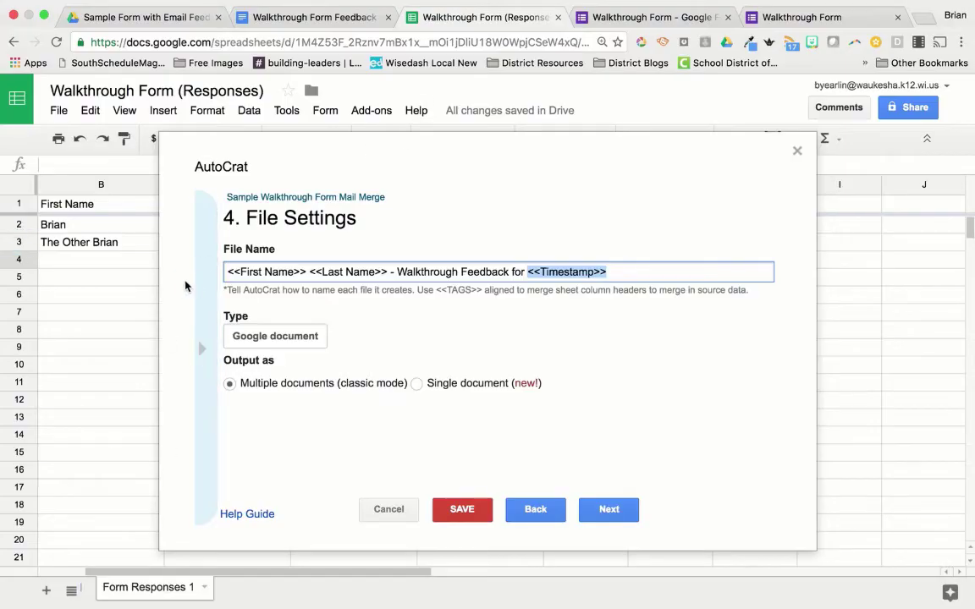
Step: Keep Google document as the output type with multiple documents, then continue to destination folders
click(317, 336)
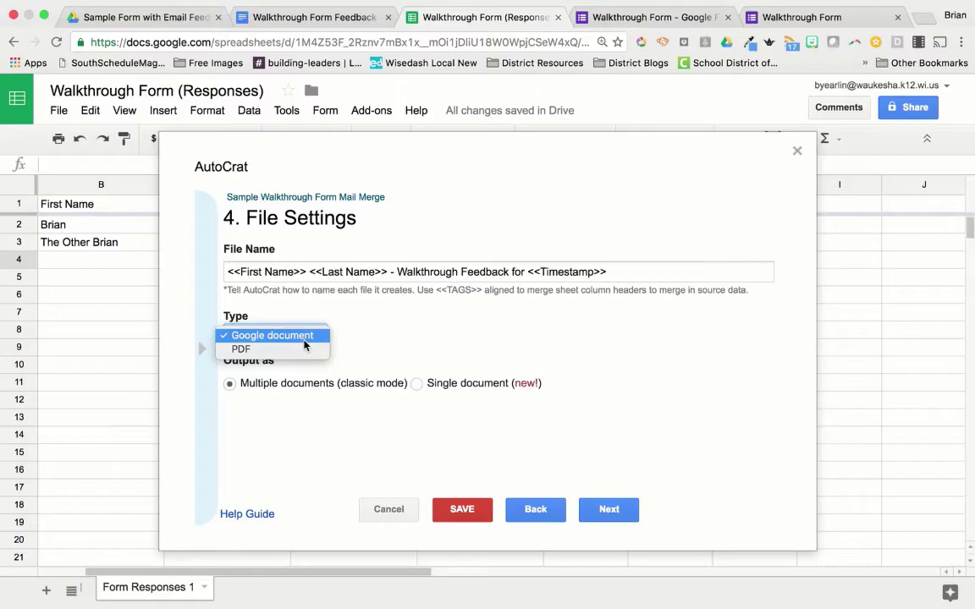
click(304, 342)
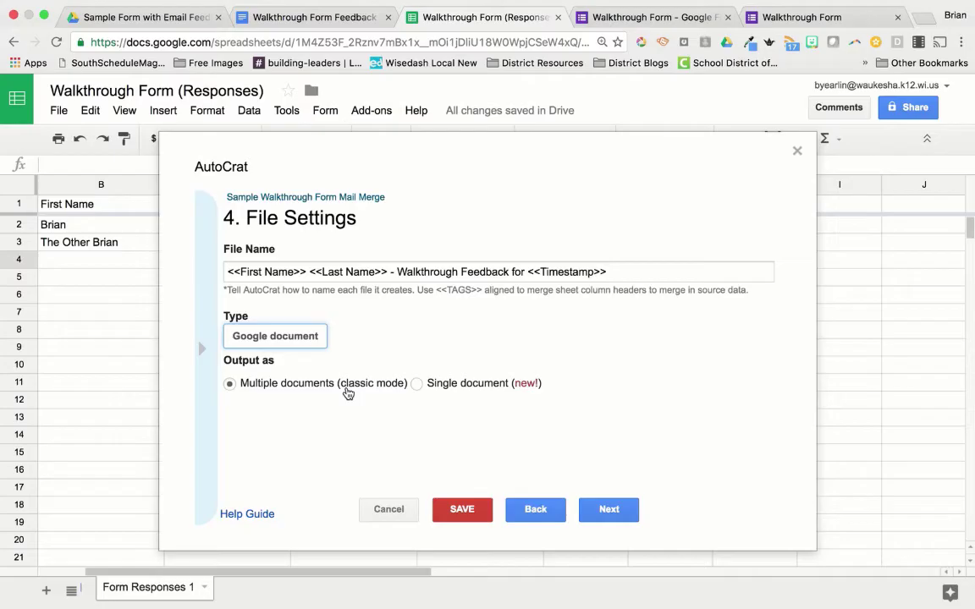
click(623, 511)
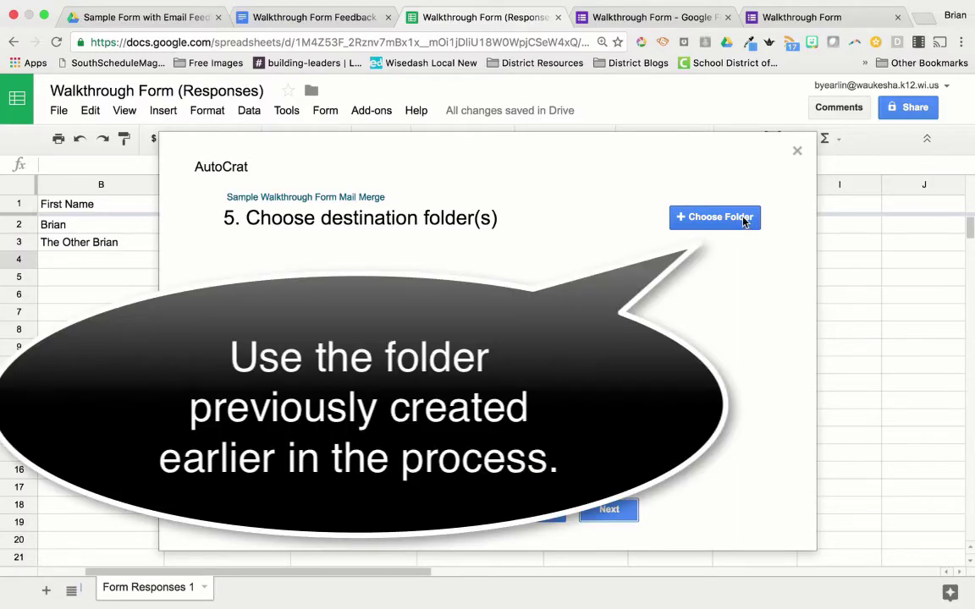
Step: Set the destination folder to Walkthrough Form Feedback Letters and skip the optional dynamic folder reference
click(744, 220)
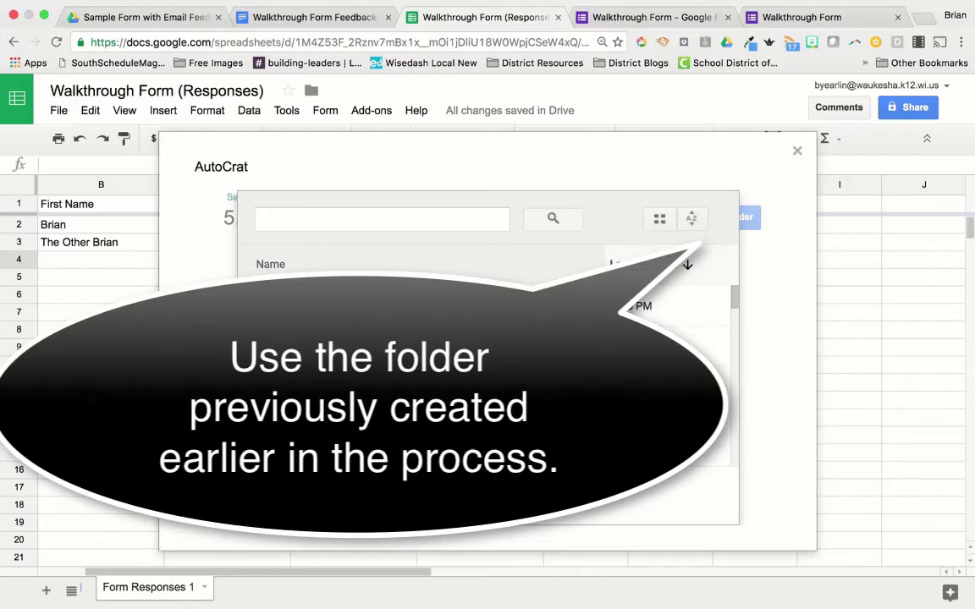
click(348, 309)
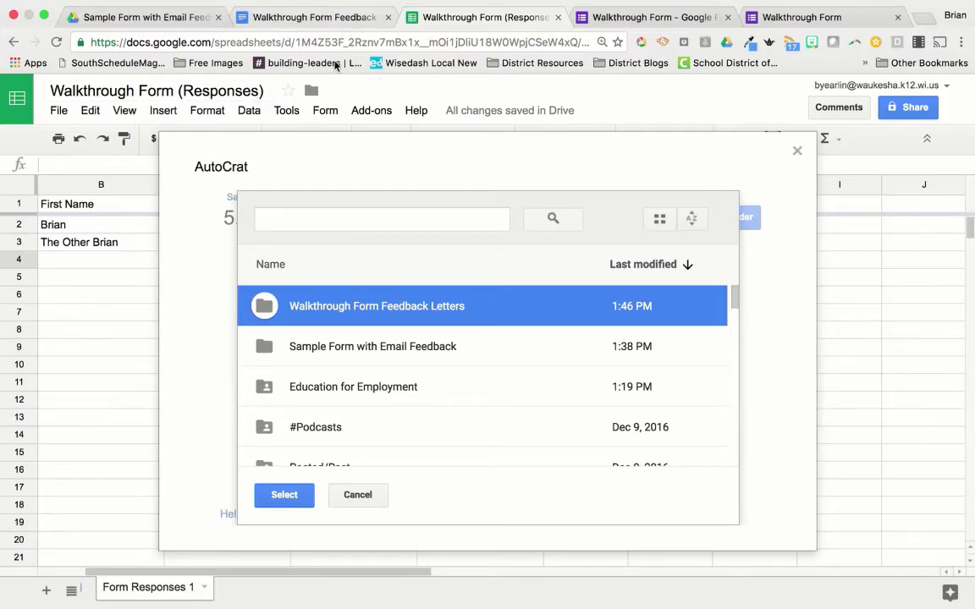
click(285, 499)
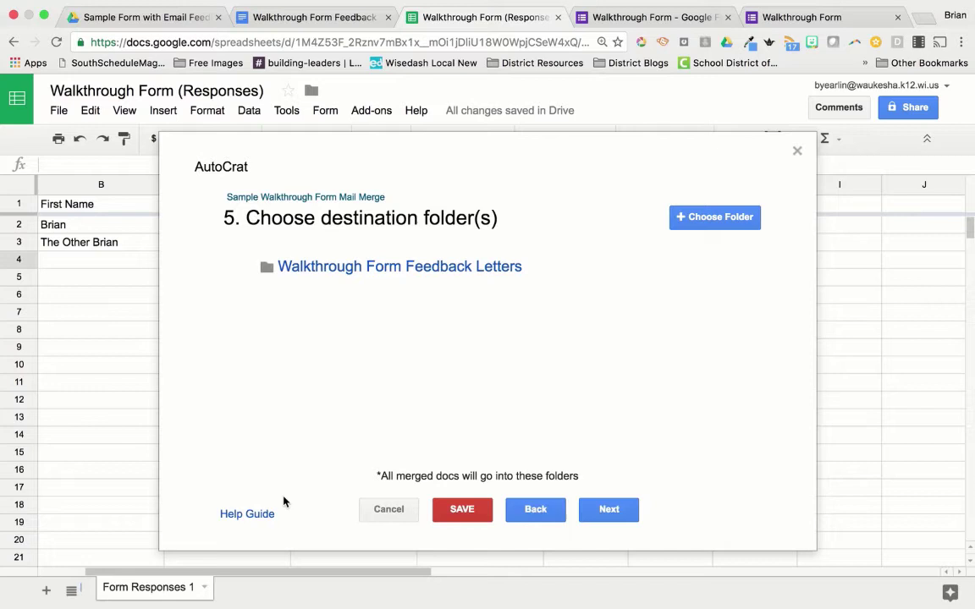
click(618, 511)
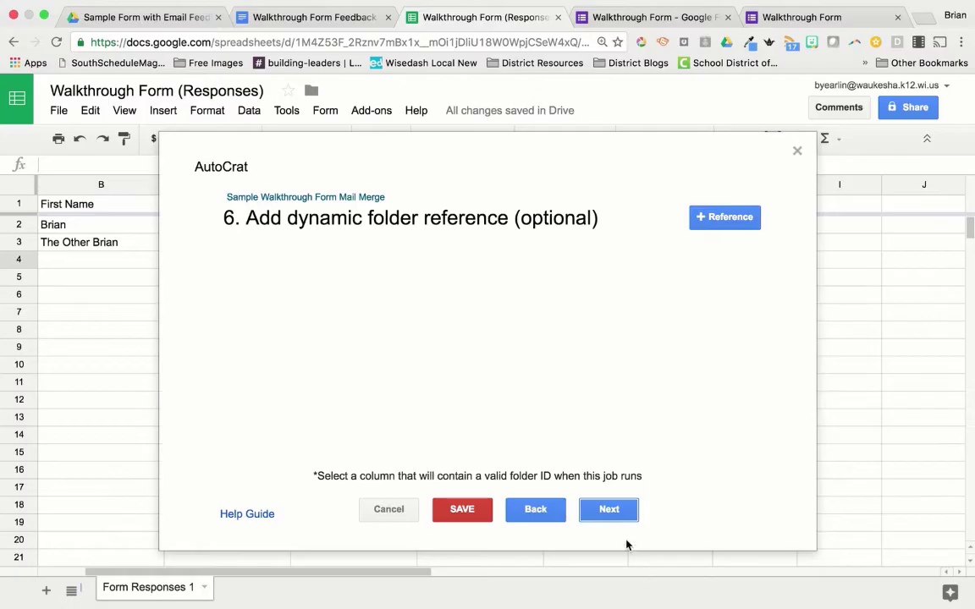
click(621, 512)
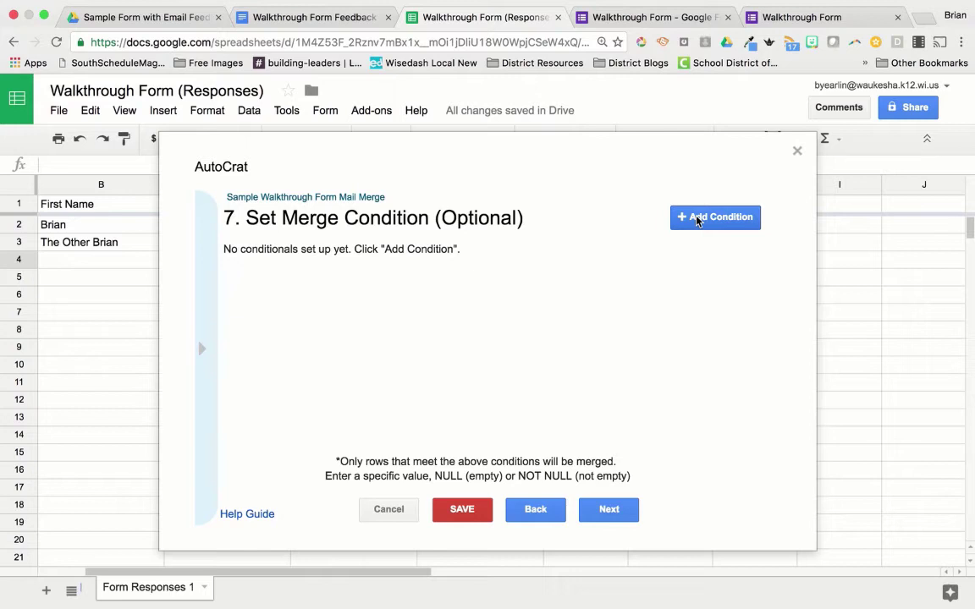
Step: Add a merge condition requiring Timestamp equals NOT NULL, then continue to step 8
click(698, 220)
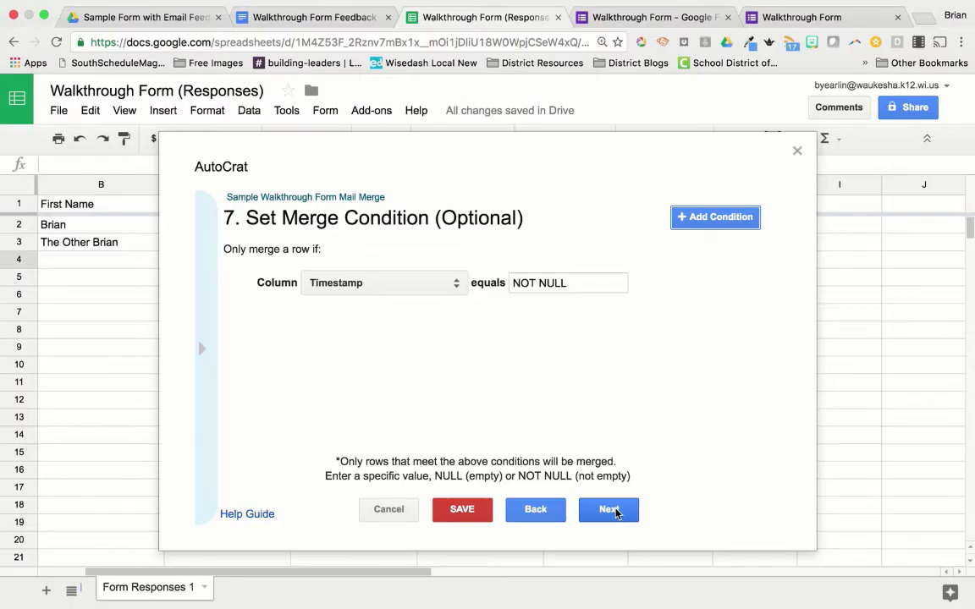
click(616, 512)
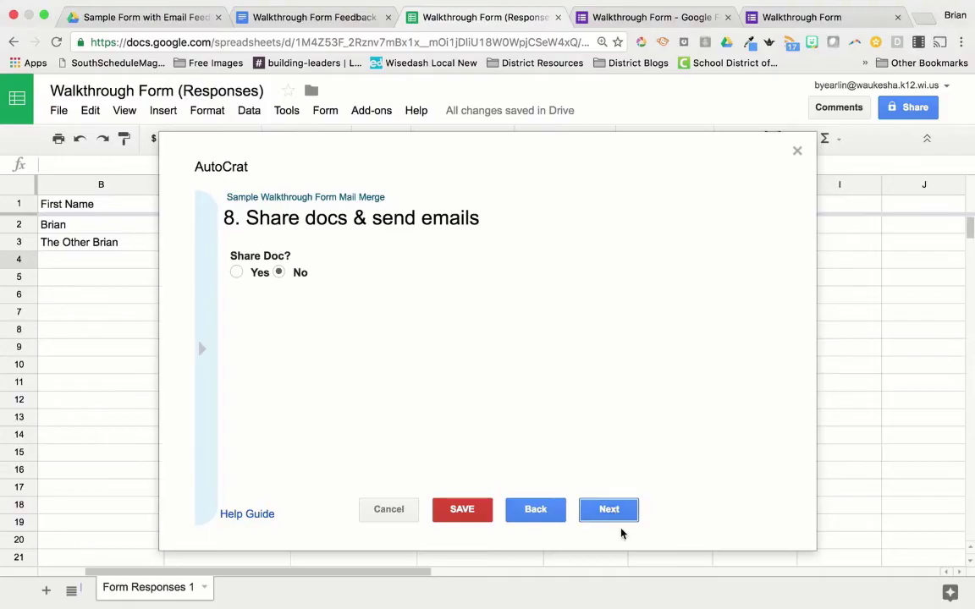
Step: Turn on doc sharing so each merged doc is shared as a comment only doc
click(236, 273)
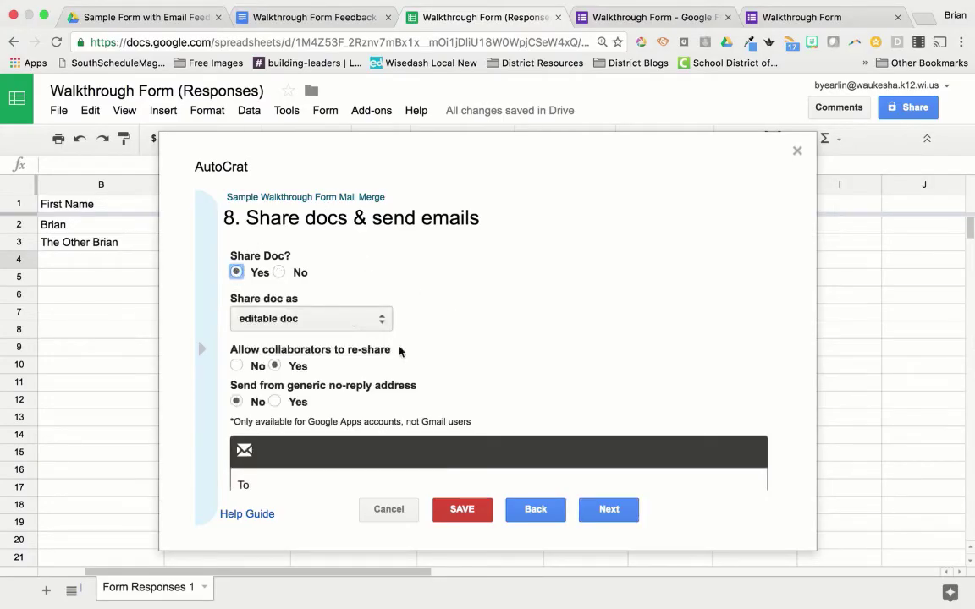
click(385, 320)
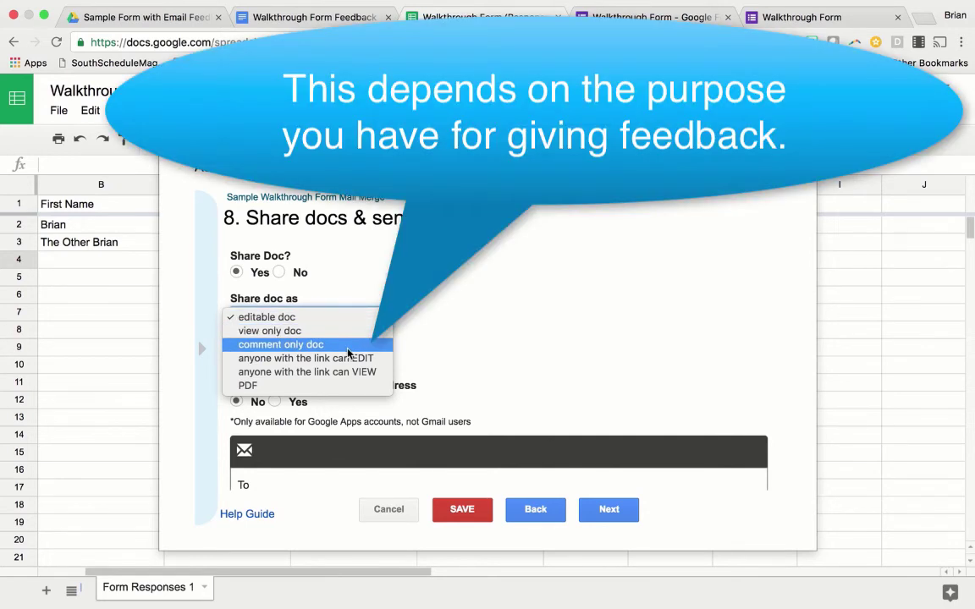
click(347, 349)
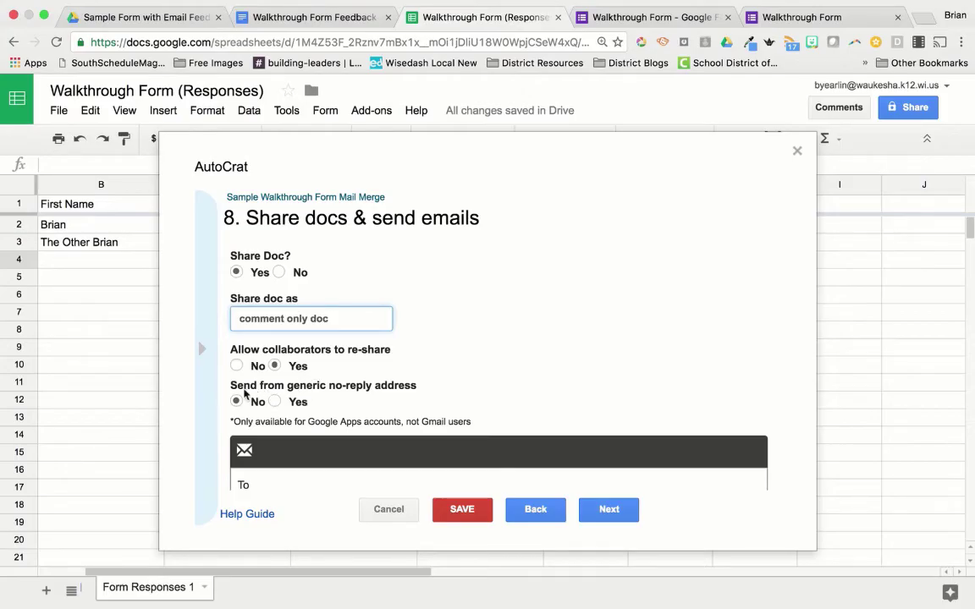
scroll(405, 336, down, 3)
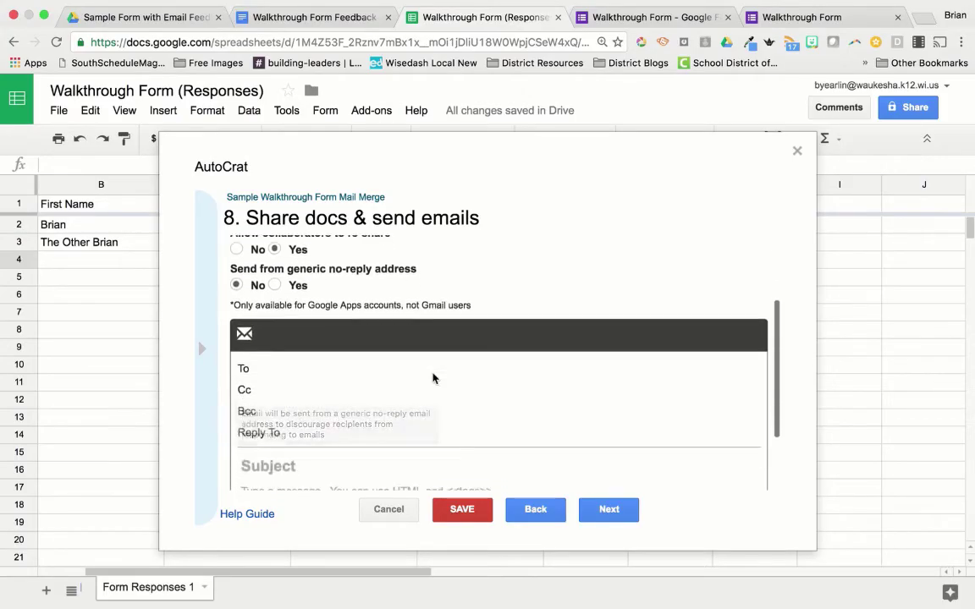
click(397, 313)
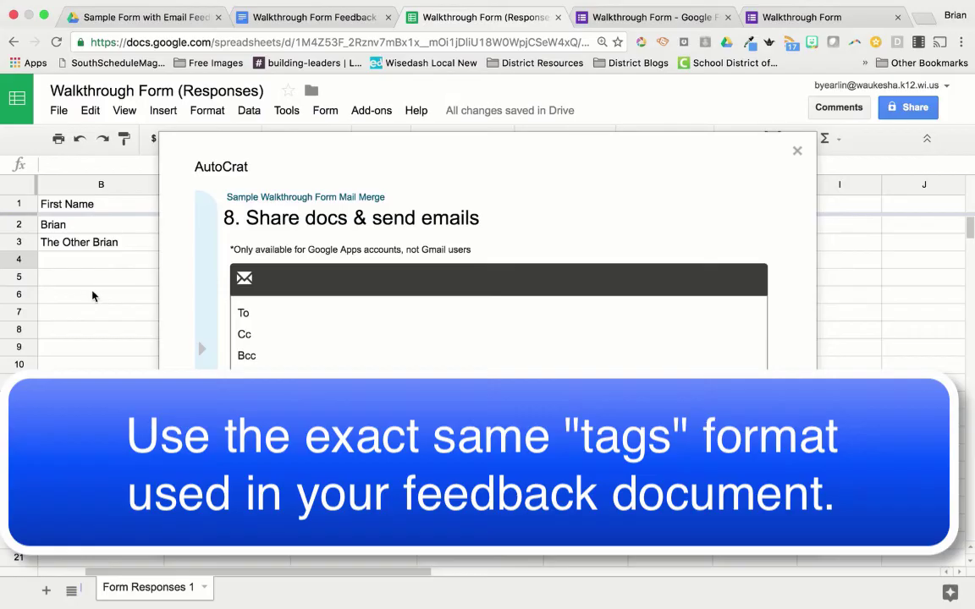
Step: Set the email To field to <<Email Address of Person>>, copying the exact header name from the sheet
click(113, 228)
scroll(116, 232, right, 2)
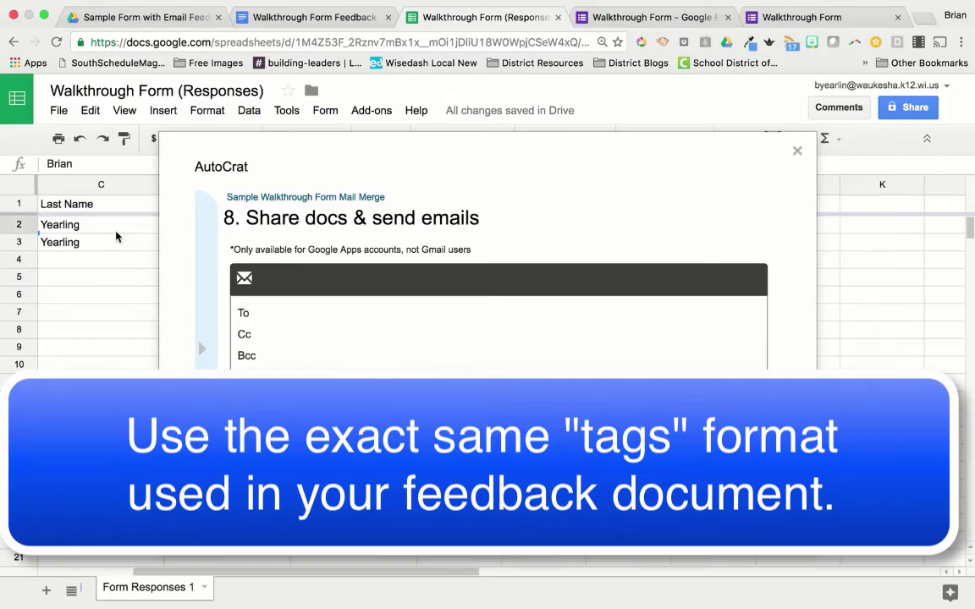
scroll(116, 233, right, 2)
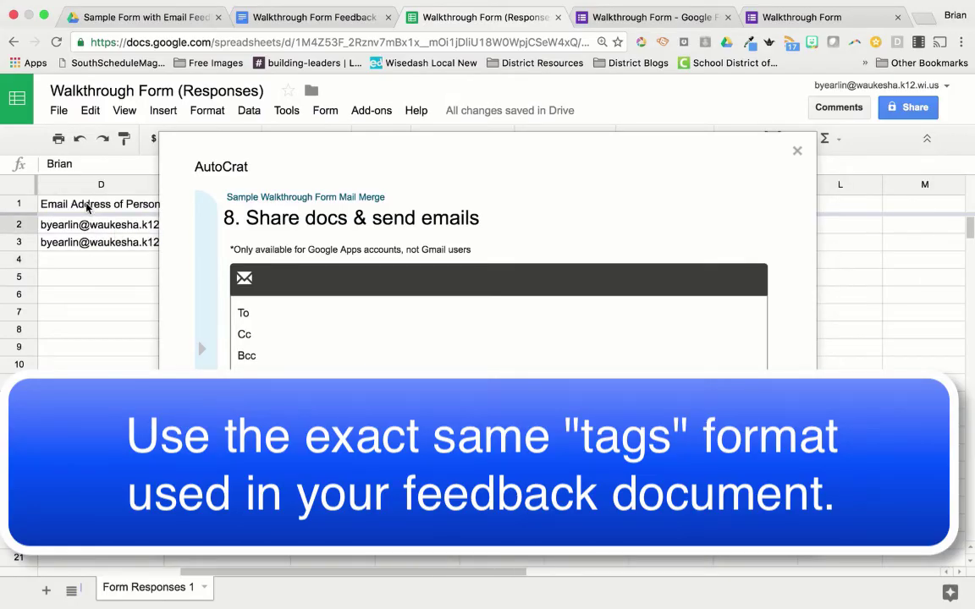
click(88, 208)
double_click(88, 208)
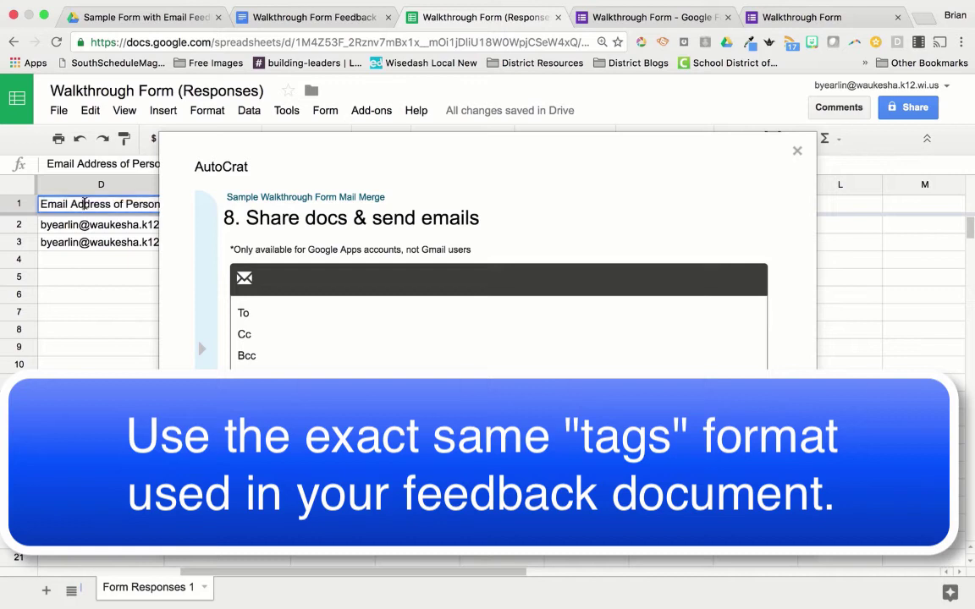
triple_click(84, 203)
key(super+c)
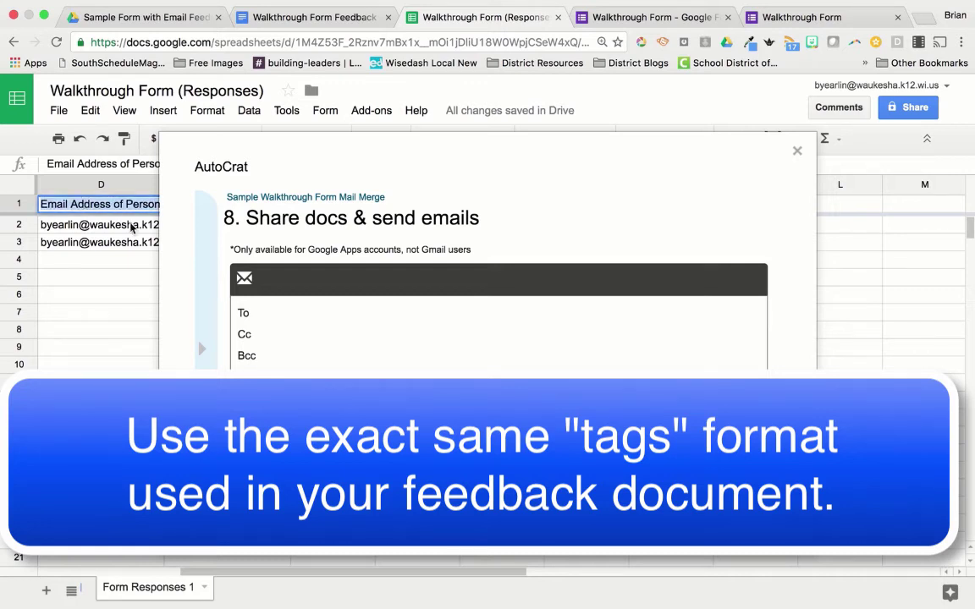
click(291, 314)
text(<<)
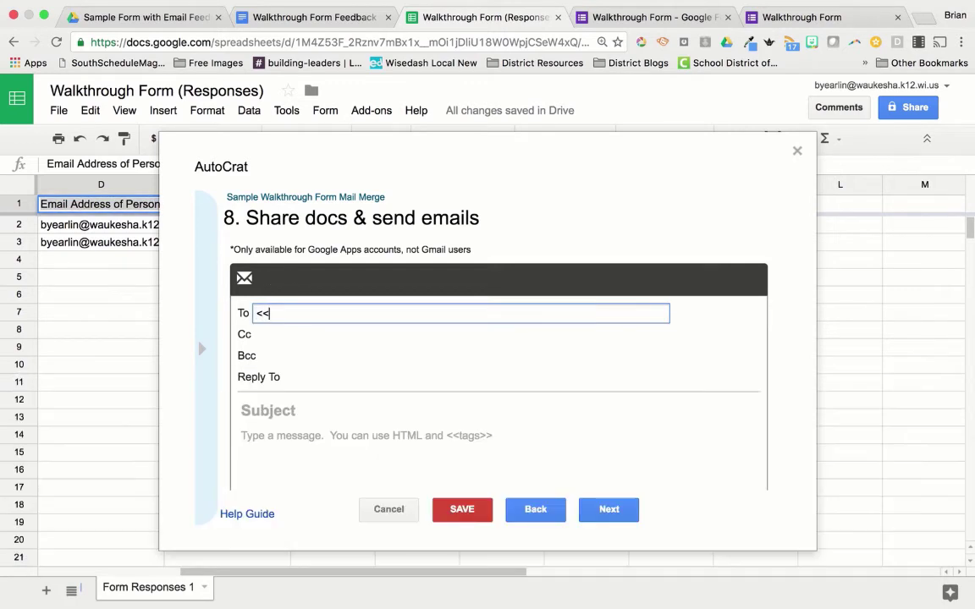
key(super+v)
text(>>)
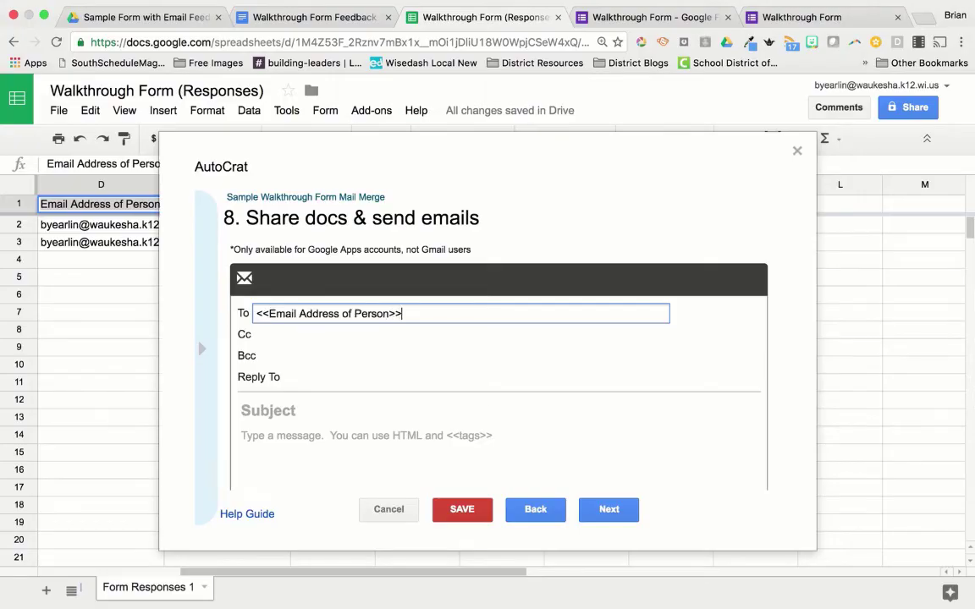
Step: Enter subject 'Walkthrough Feedback for <<First Name>> <<Last Name>> - <<Timestamp>>' and start the body 'Here is the feedback for'
click(363, 375)
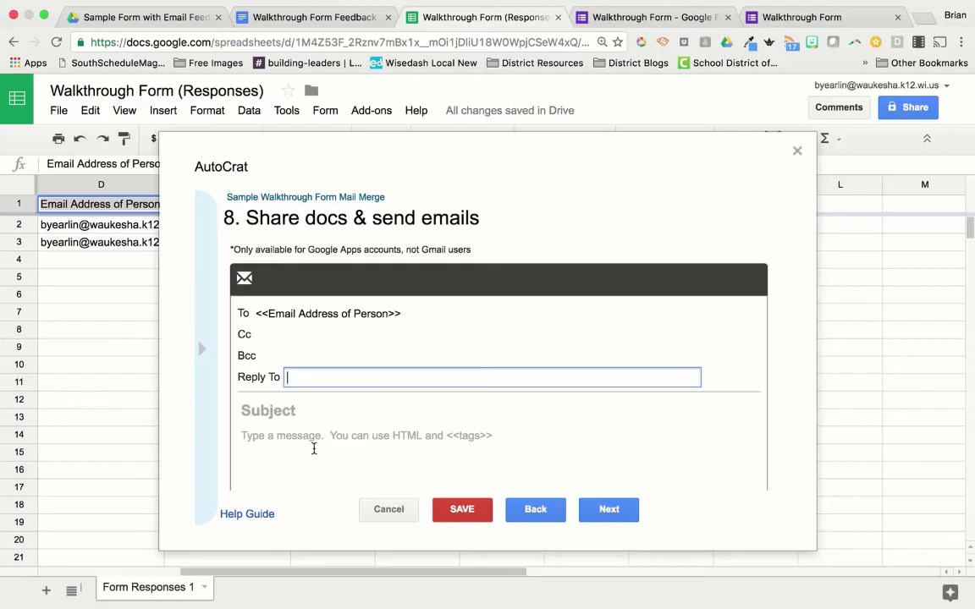
click(327, 410)
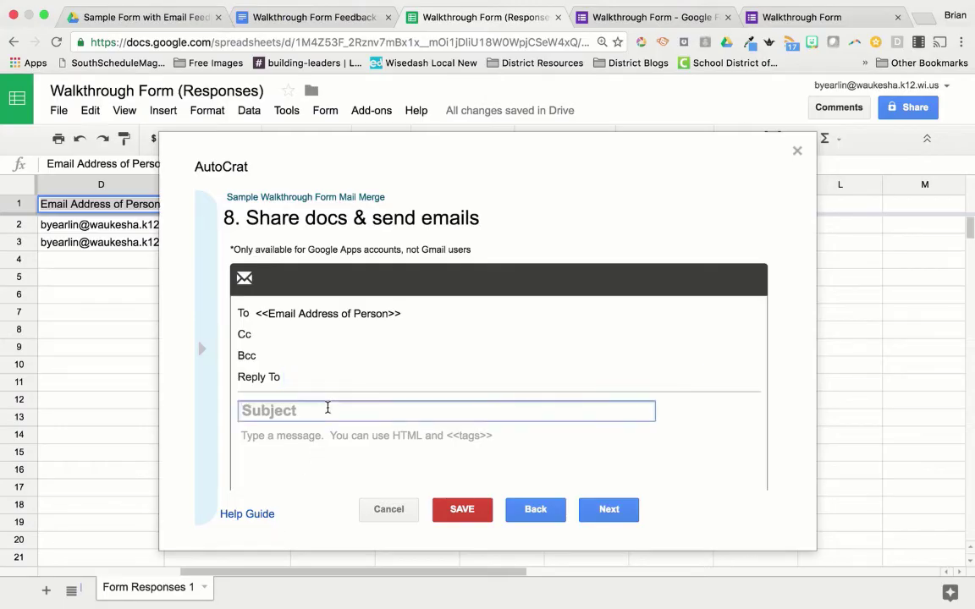
text(Walkt)
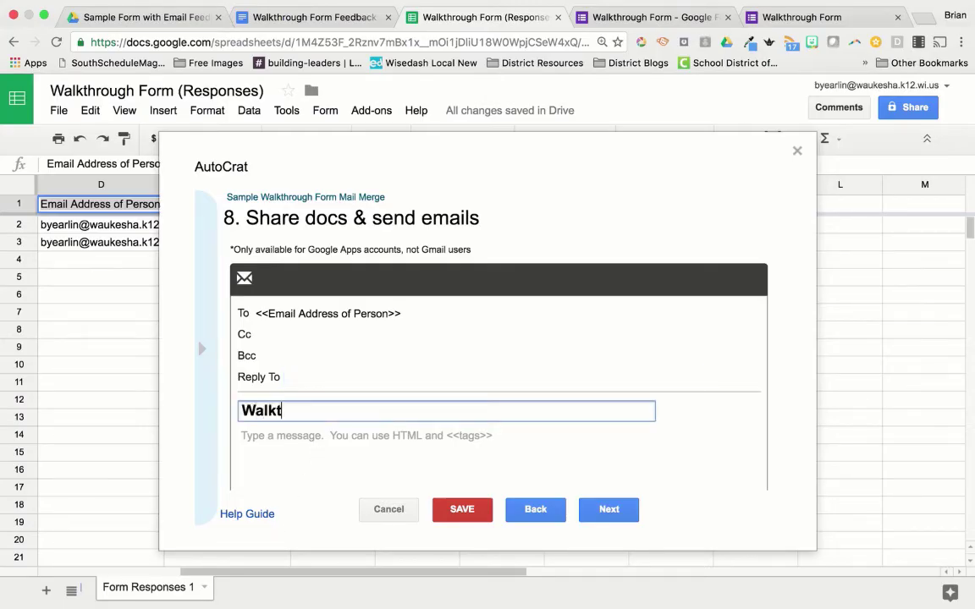
text(hrough Feedback f)
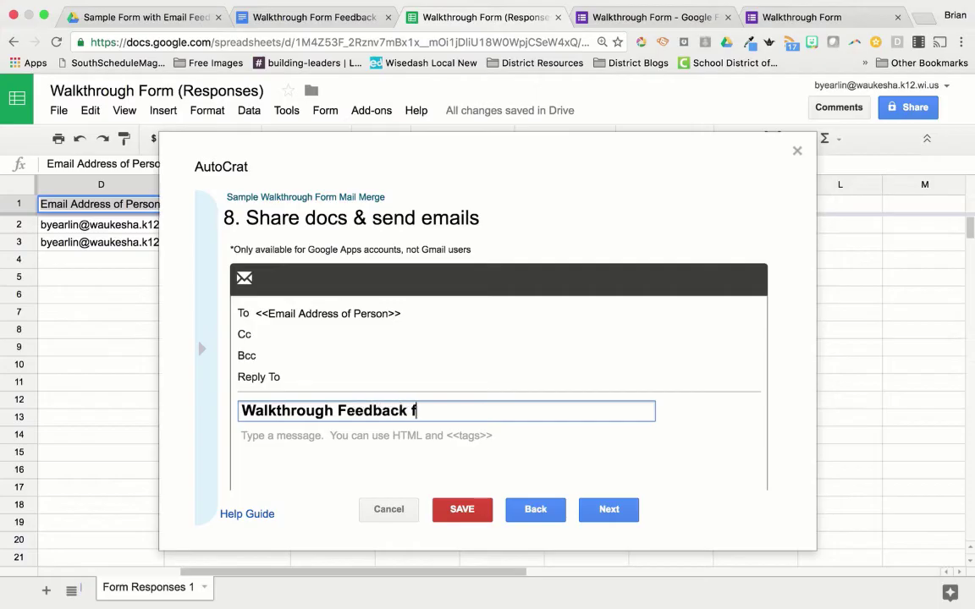
text(or <<First Name>>)
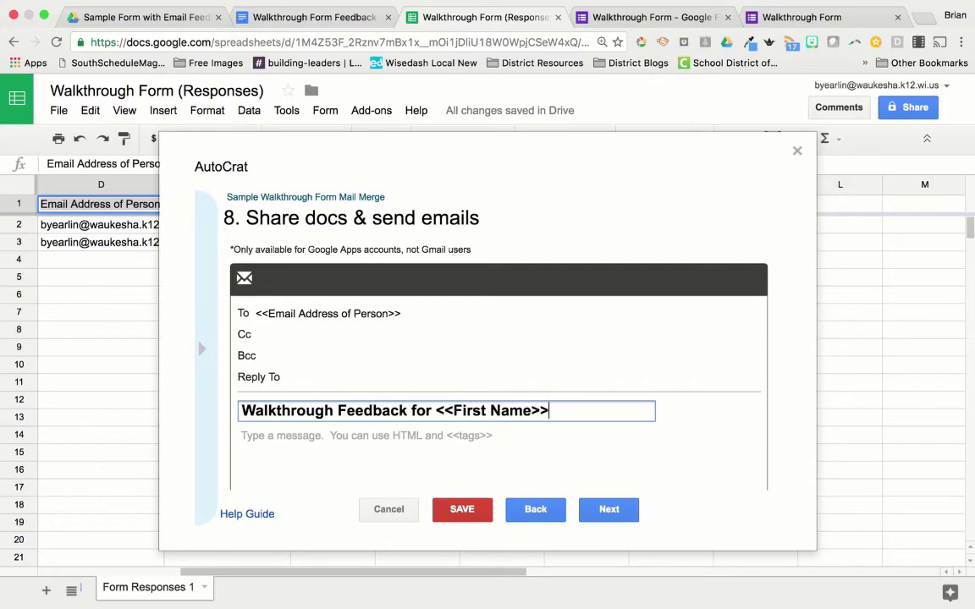
text( <<Last Name>> - )
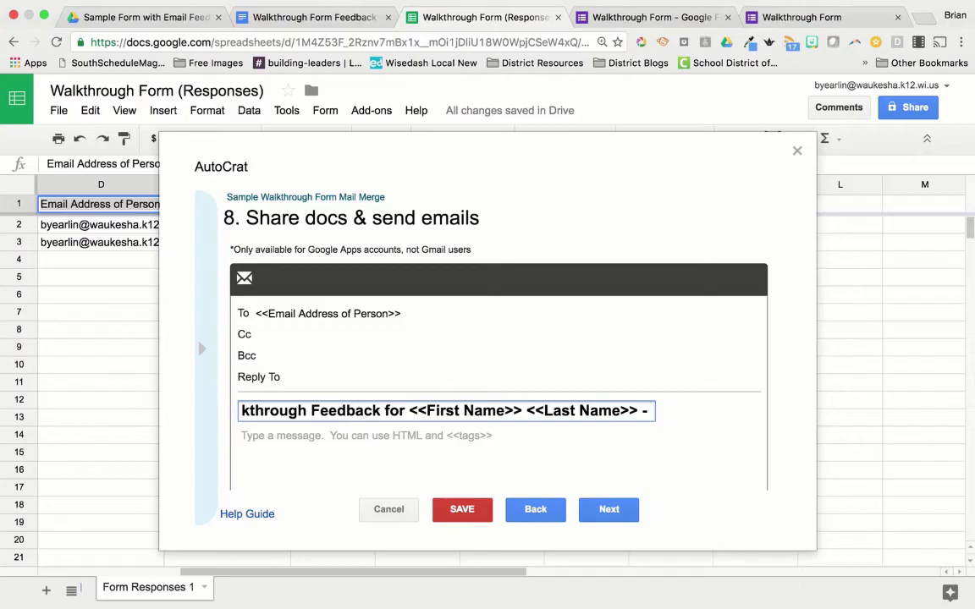
text(<<Timestamp>>)
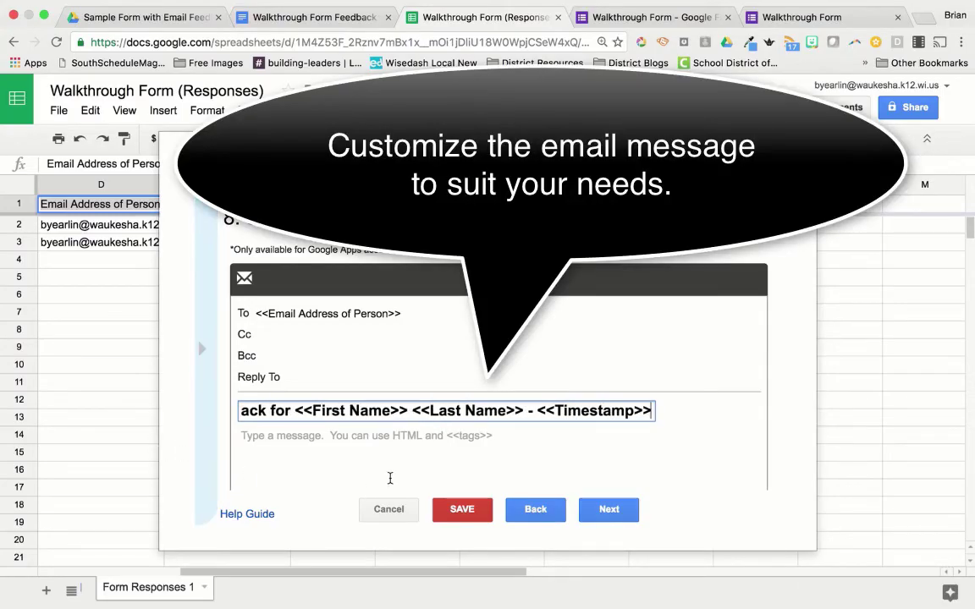
click(361, 436)
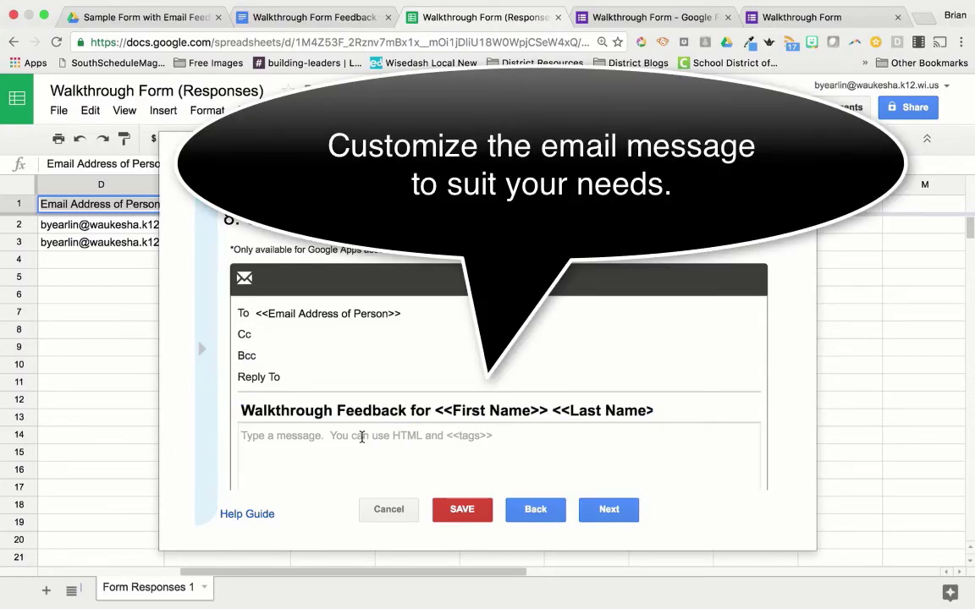
click(361, 437)
text(Her)
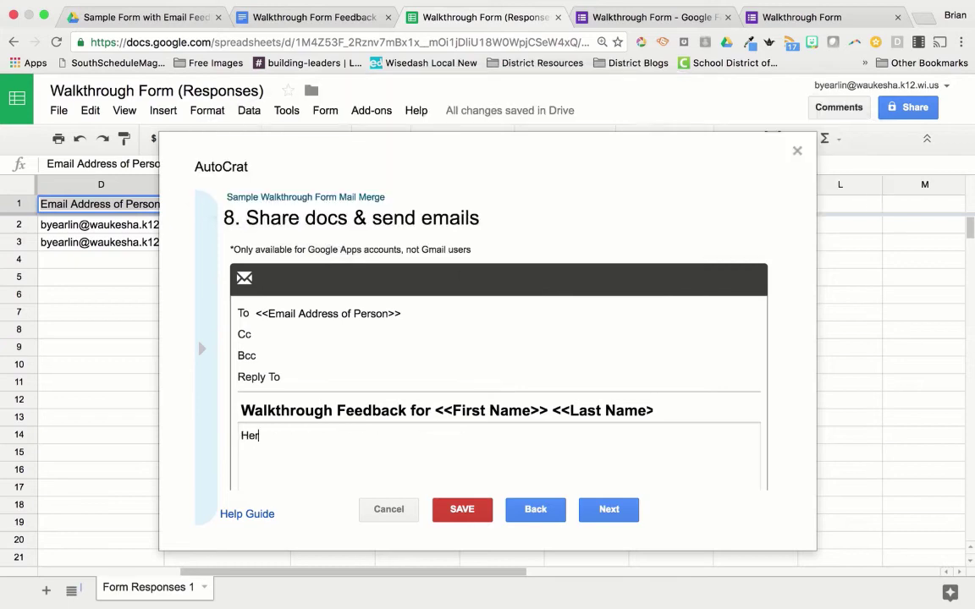
text(e is the feedback for)
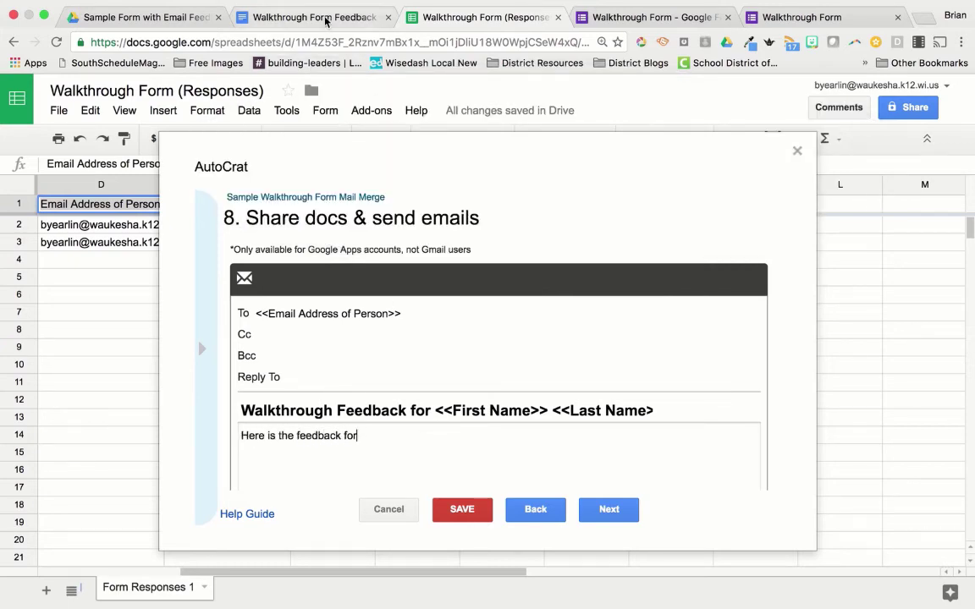
Step: Replace the email body with the Feedback Template's copied text and advance to step 9
click(326, 22)
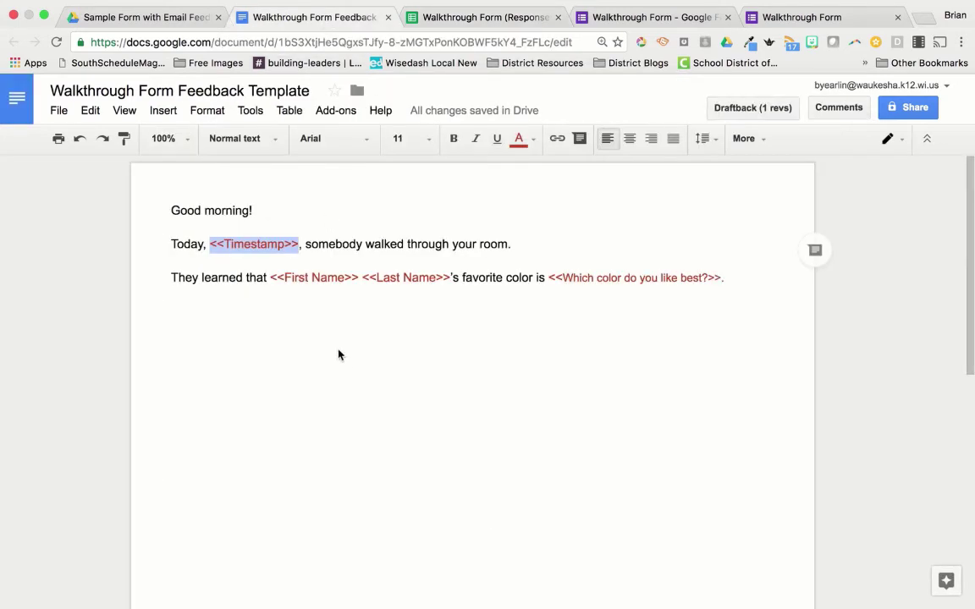
drag(747, 268, 55, 191)
key(ctrl+c)
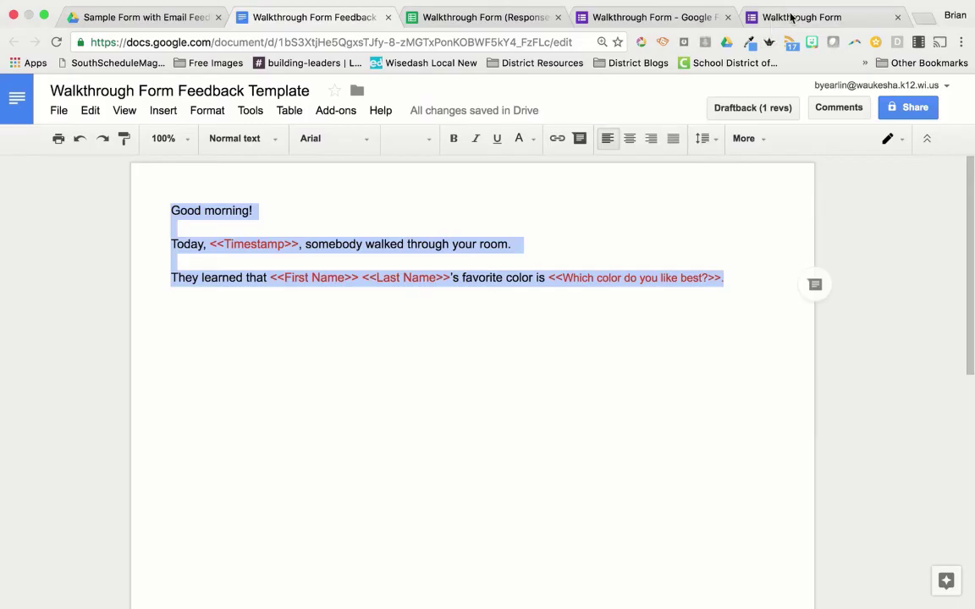
click(449, 23)
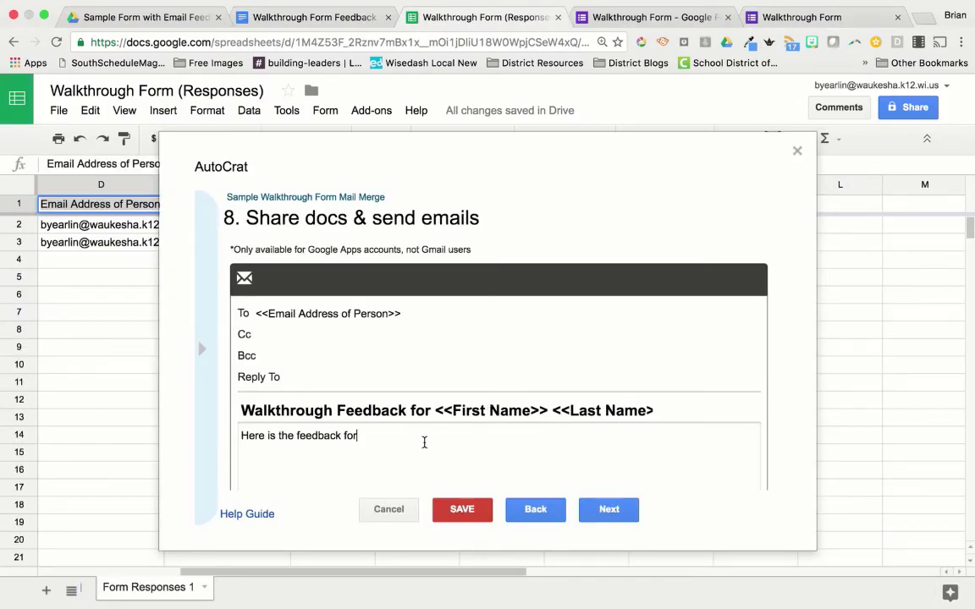
key(ctrl+a)
key(ctrl+v)
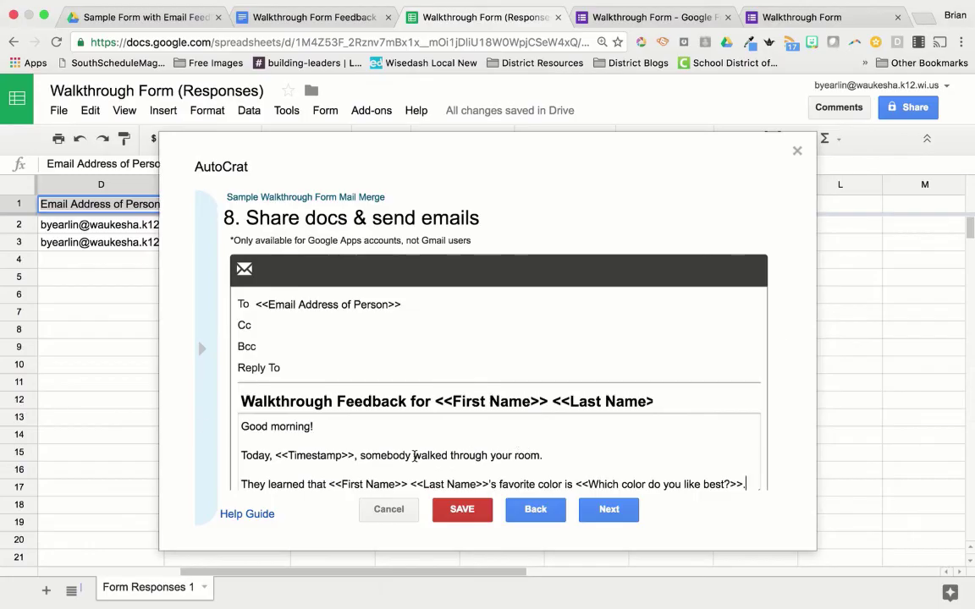
scroll(414, 456, down, 1)
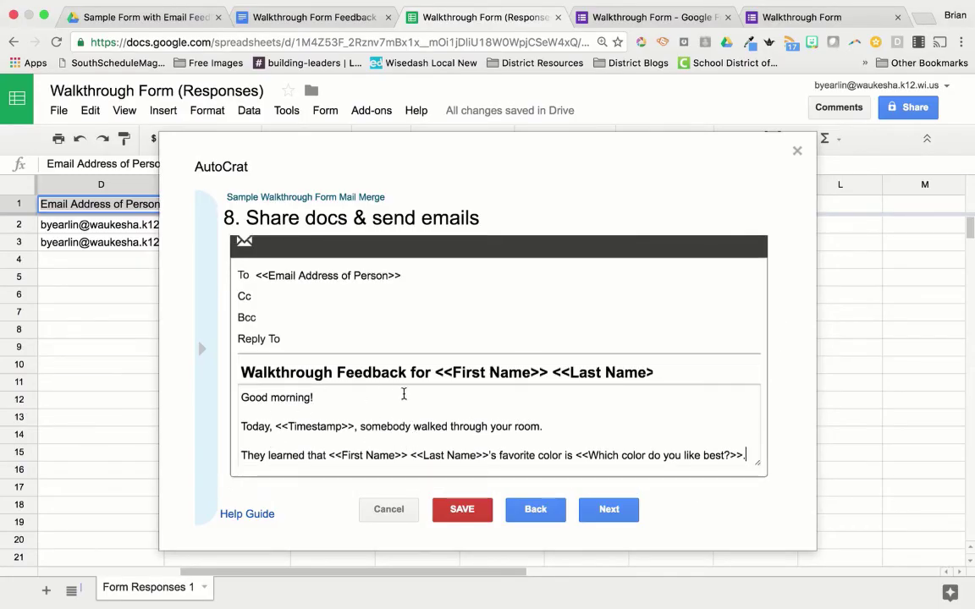
click(615, 513)
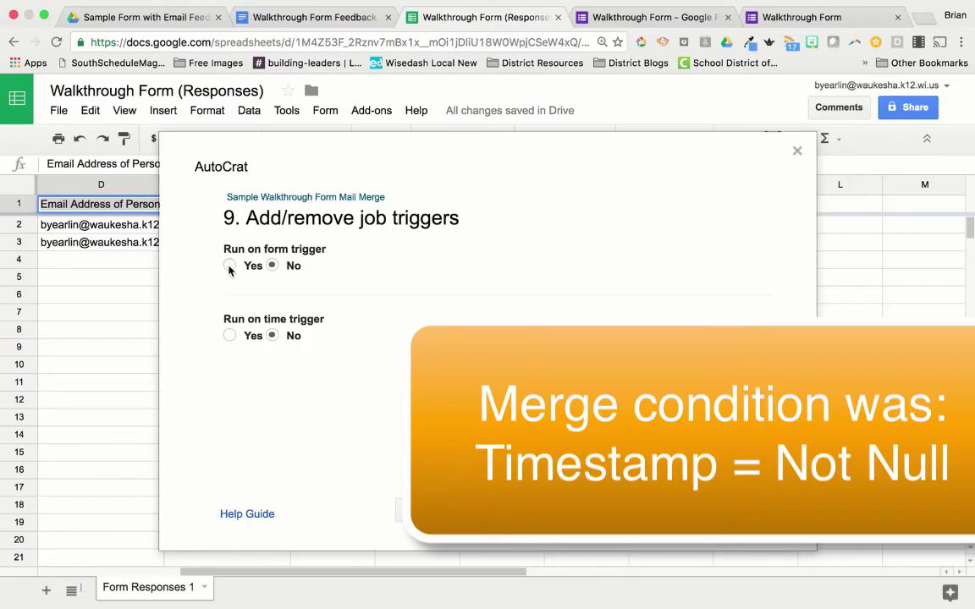
Step: Set Run on form trigger to Yes, enable form triggers, and save the job
click(229, 267)
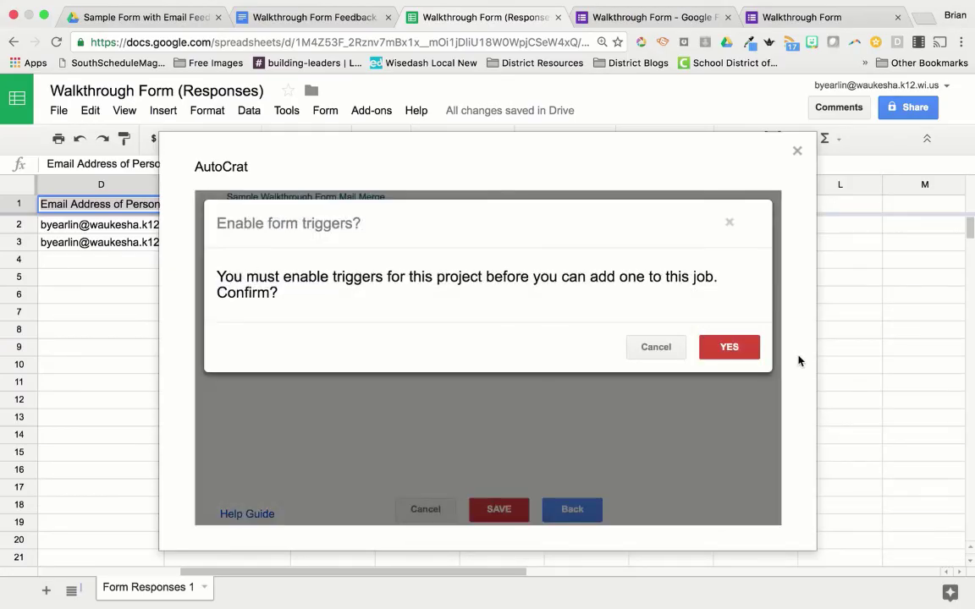
click(745, 349)
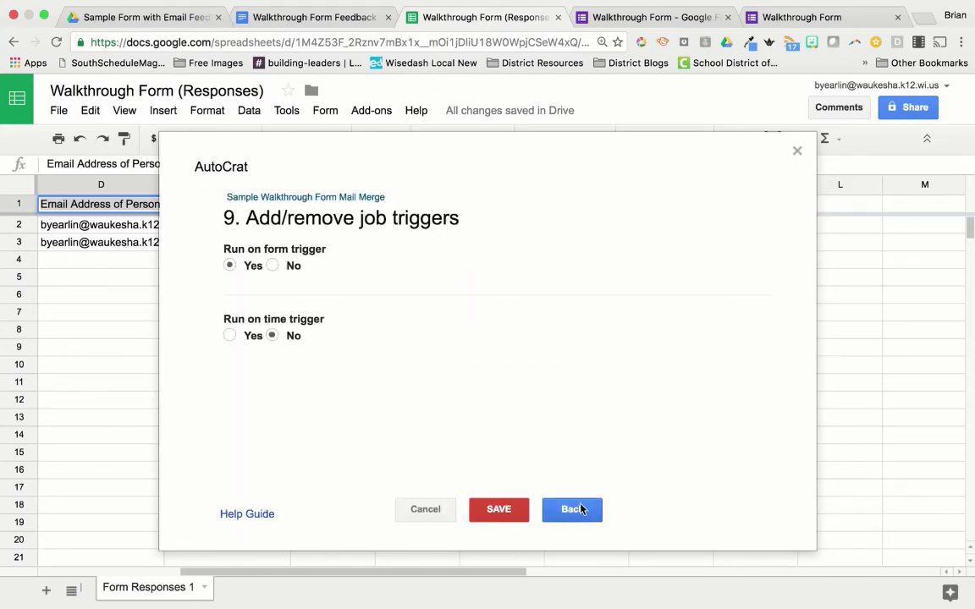
click(499, 509)
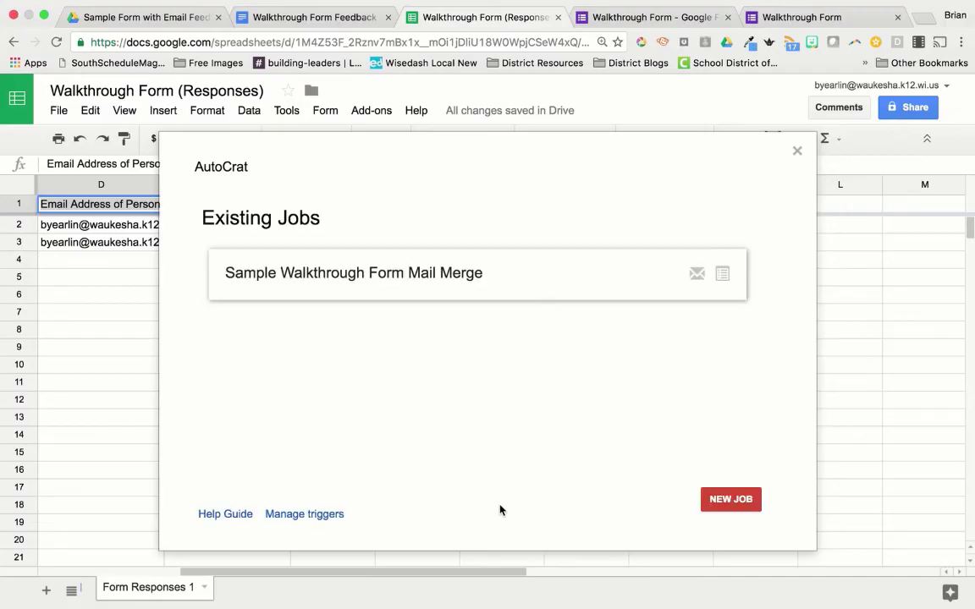
Step: Run 'Preview for first mergable row' from the job's details and open the generated Preview Doc
mouse_move(739, 299)
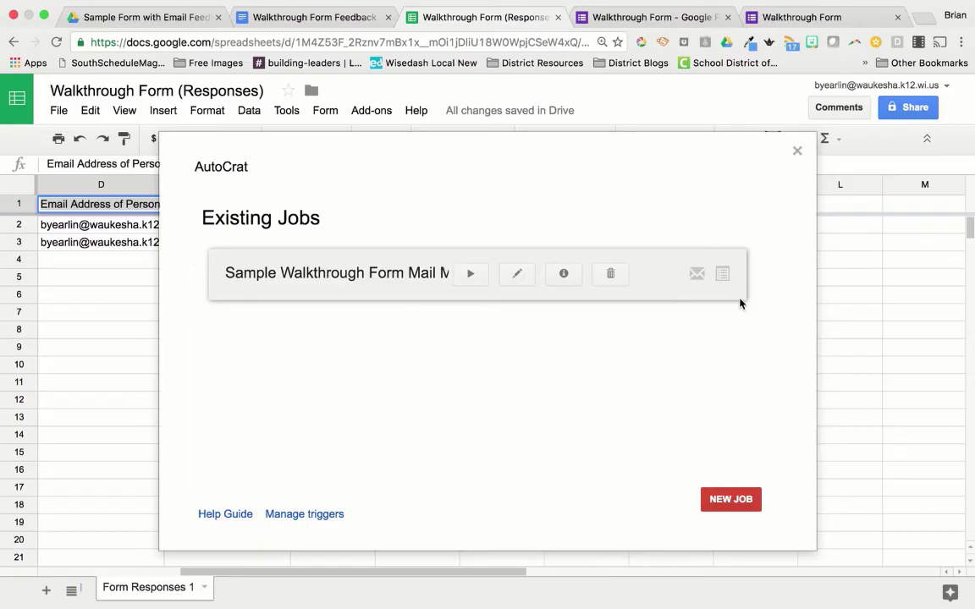
mouse_move(420, 298)
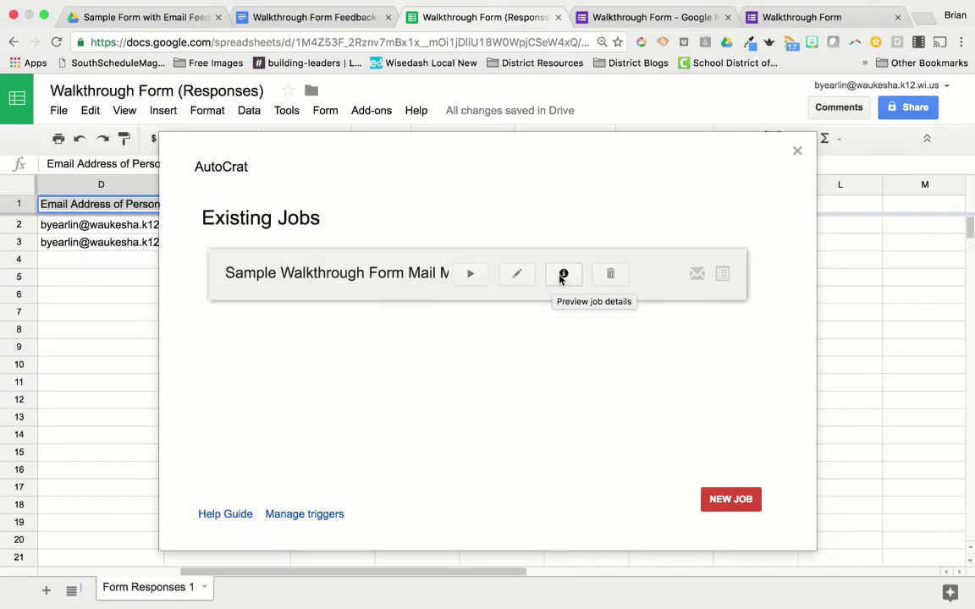
click(562, 275)
scroll(612, 383, down, 5)
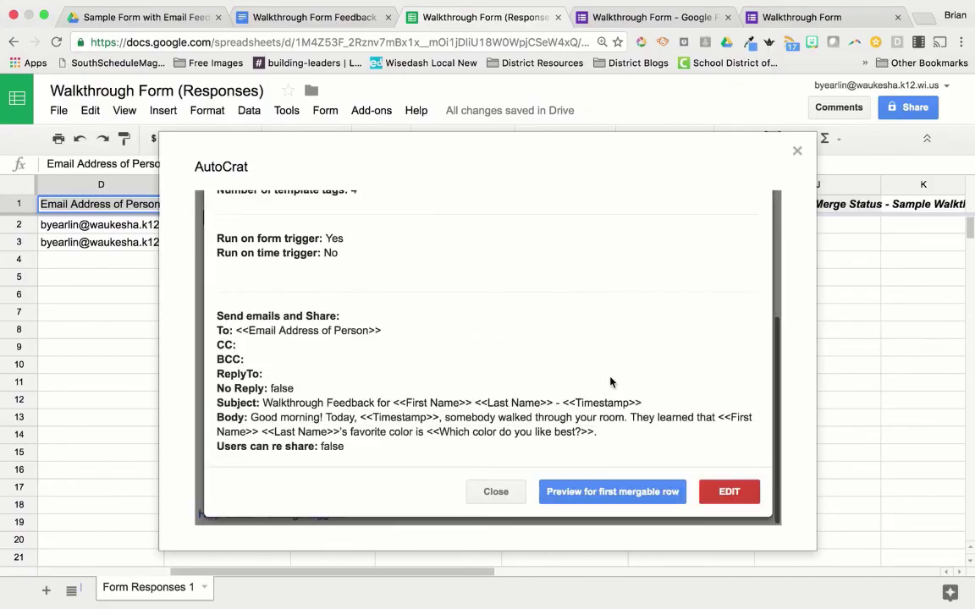
click(612, 492)
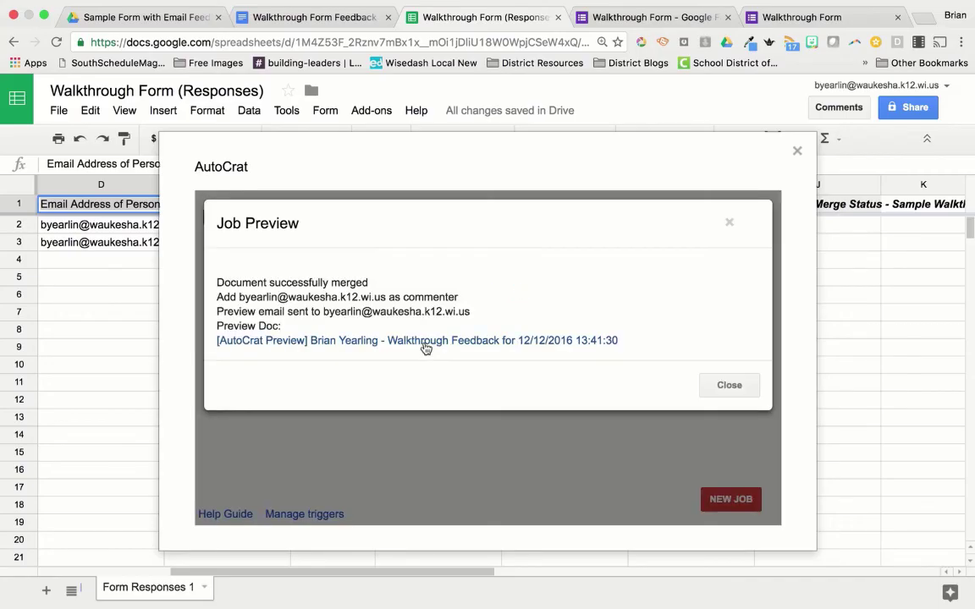
click(381, 344)
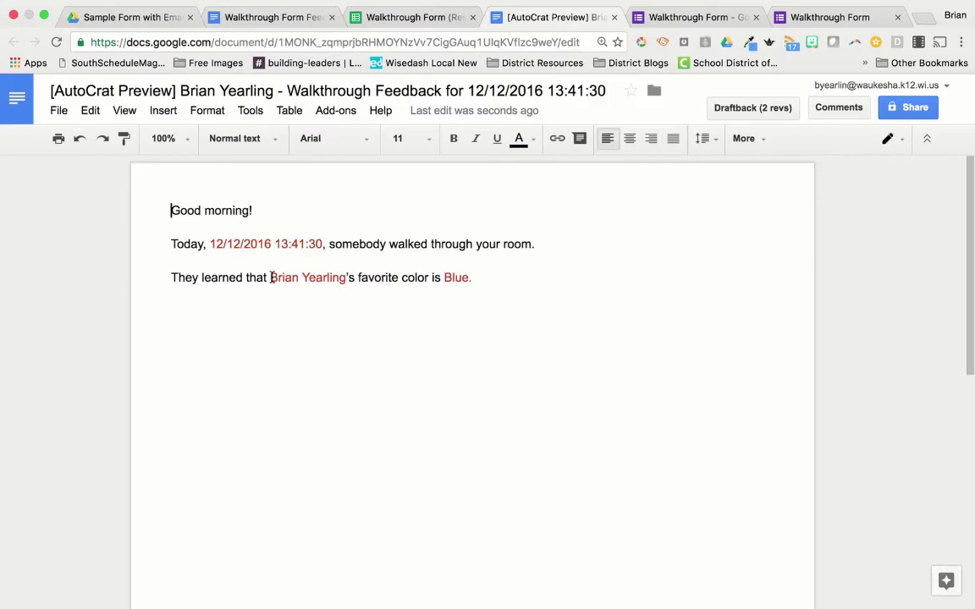
Step: Return to the Walkthrough Form (Responses) spreadsheet tab showing the Job Preview results
click(412, 24)
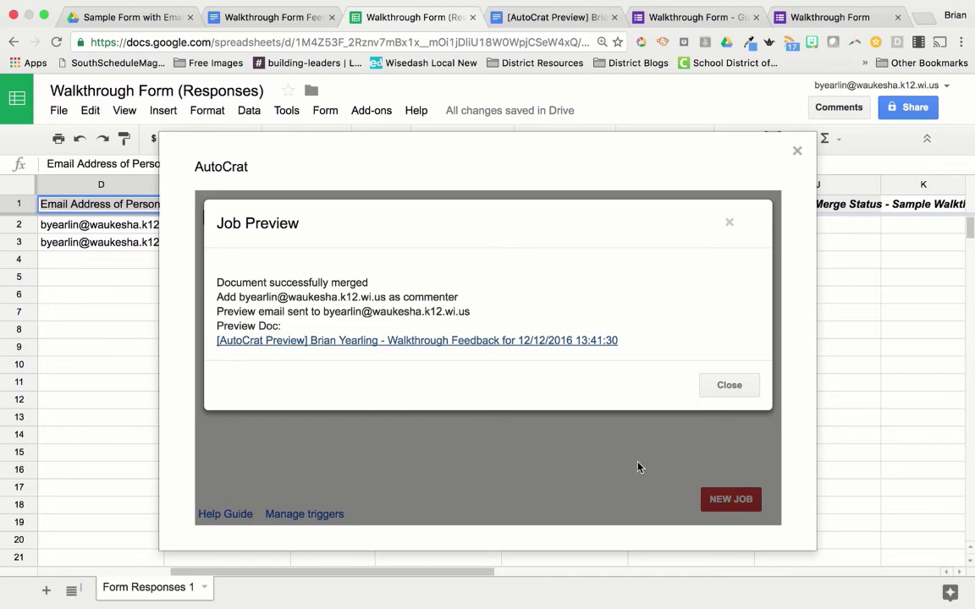
click(501, 17)
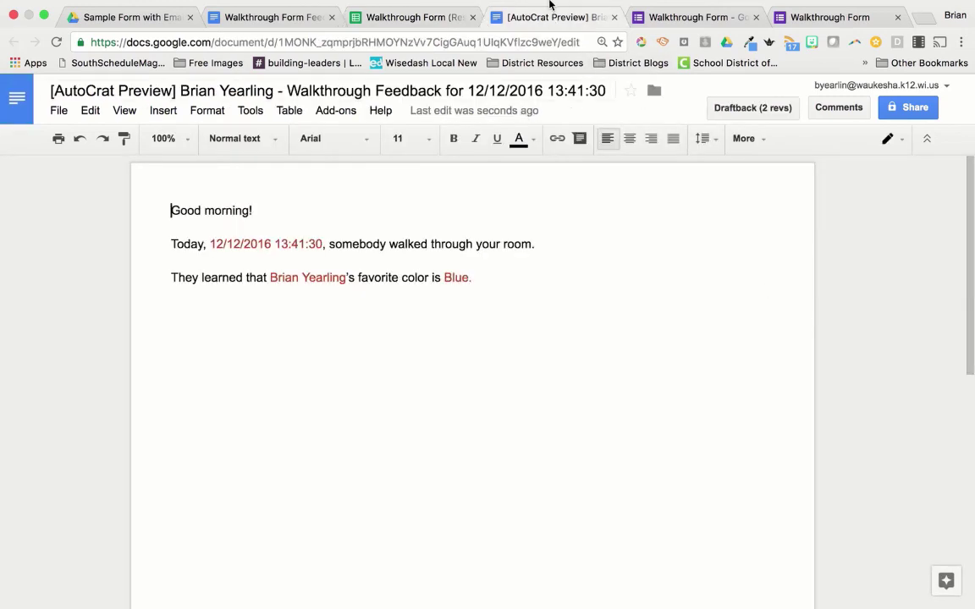
click(427, 20)
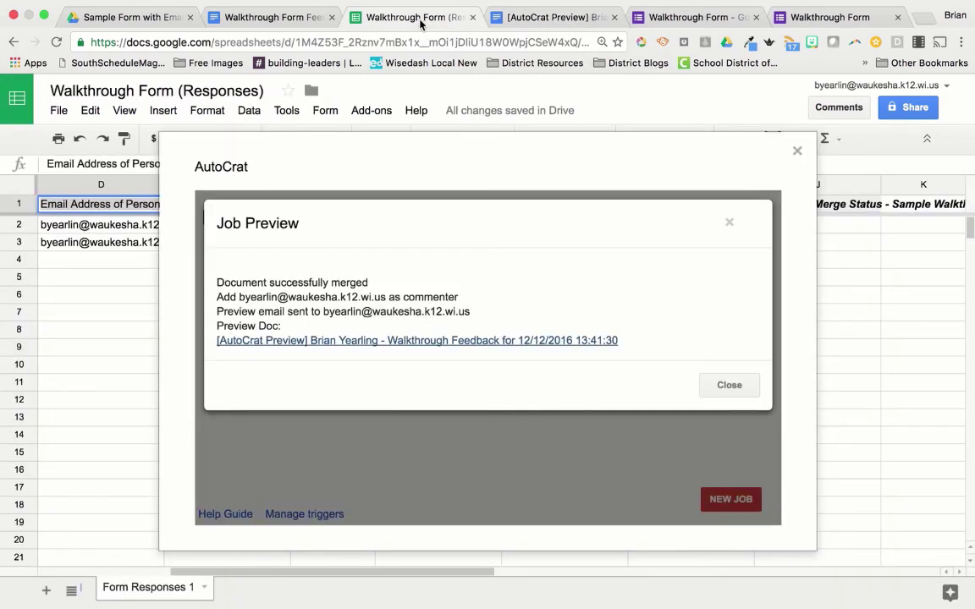
Step: Close the Job Preview and run the mail merge job for all response rows
click(728, 385)
mouse_move(545, 302)
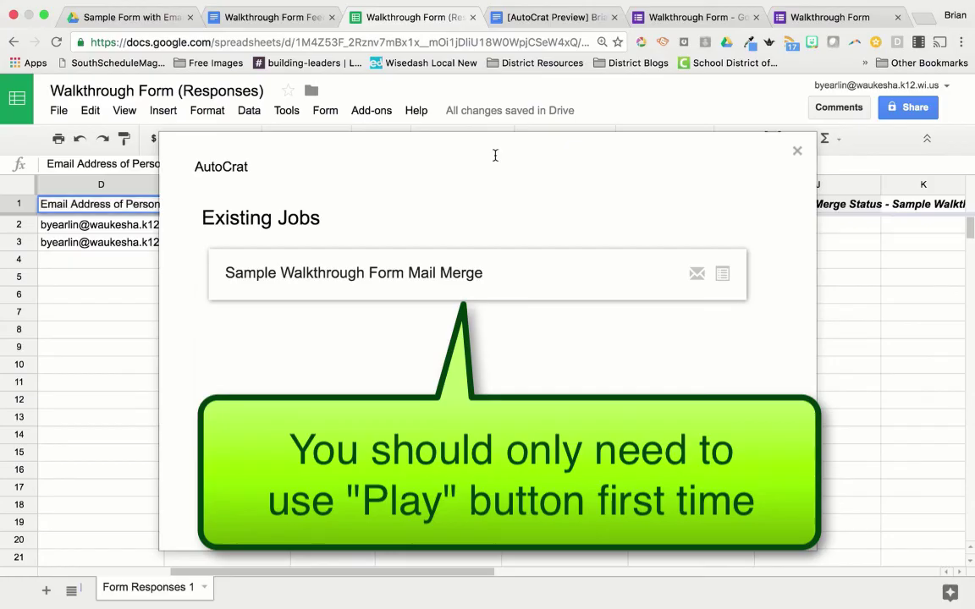
drag(489, 141, 376, 213)
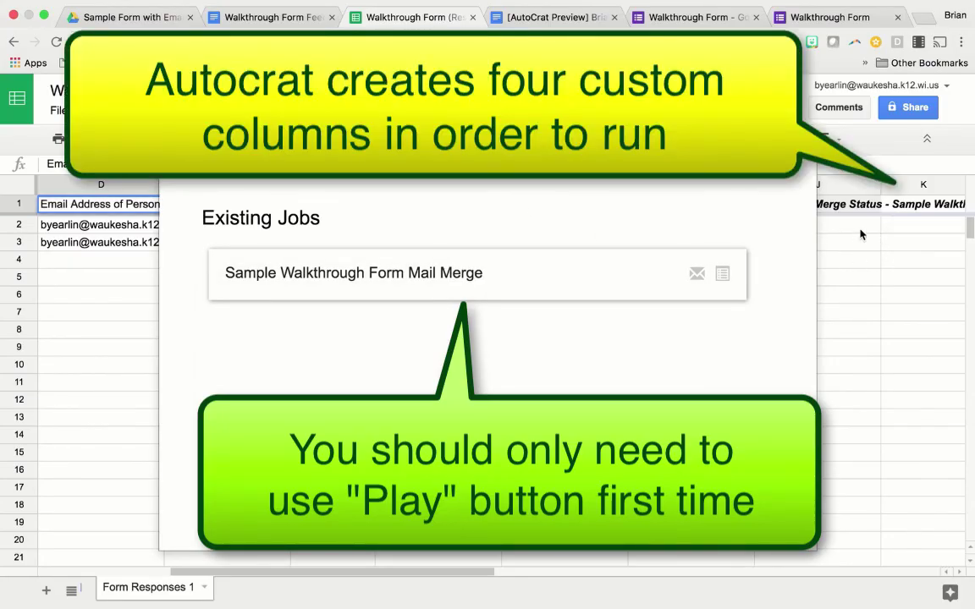
mouse_move(611, 273)
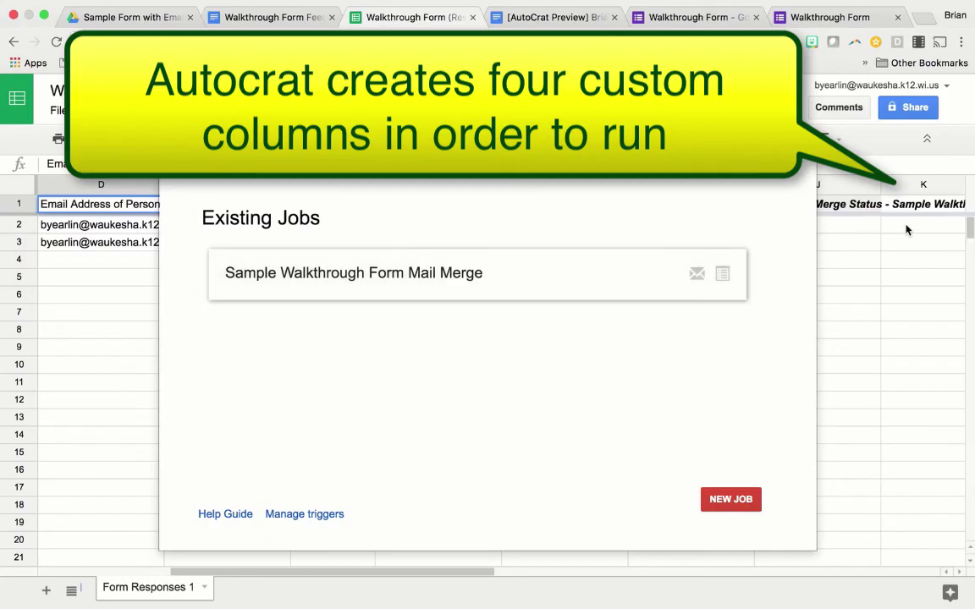
scroll(906, 230, right, 2)
scroll(905, 229, left, 5)
scroll(908, 230, left, 1)
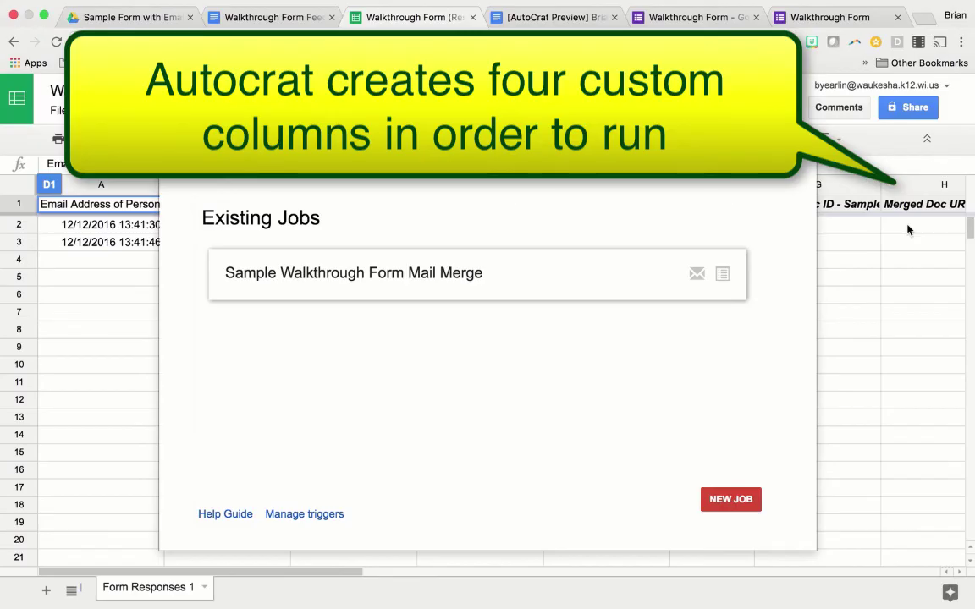
mouse_move(655, 282)
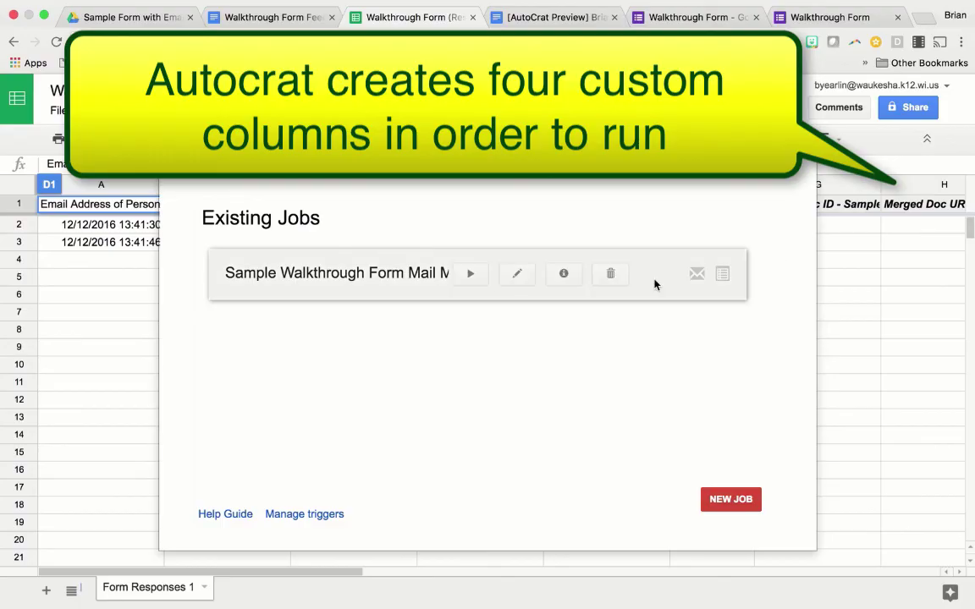
click(472, 275)
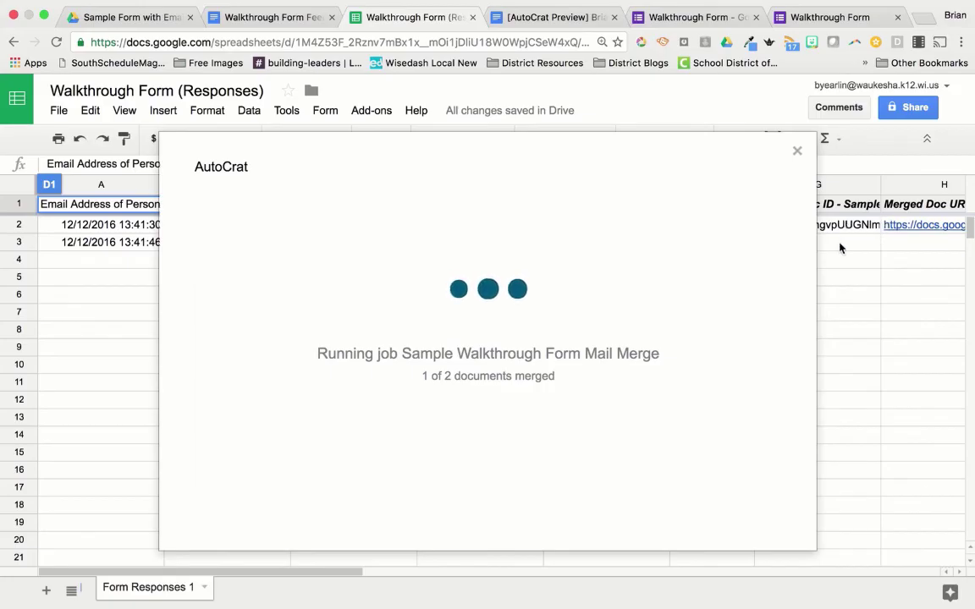
Step: Close AutoCrat and check the merged doc IDs in G2 and G3
click(796, 153)
click(774, 225)
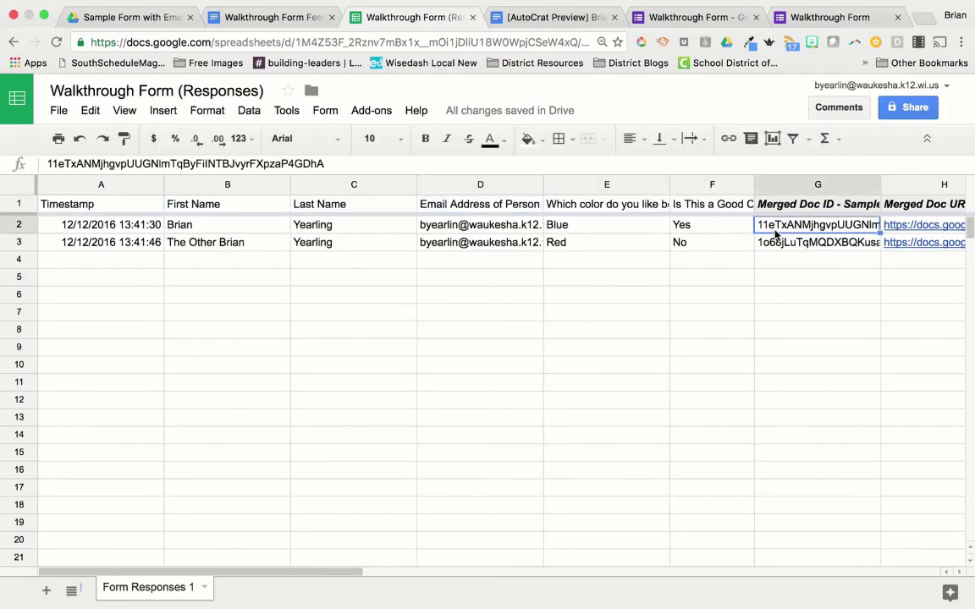
scroll(774, 233, right, 3)
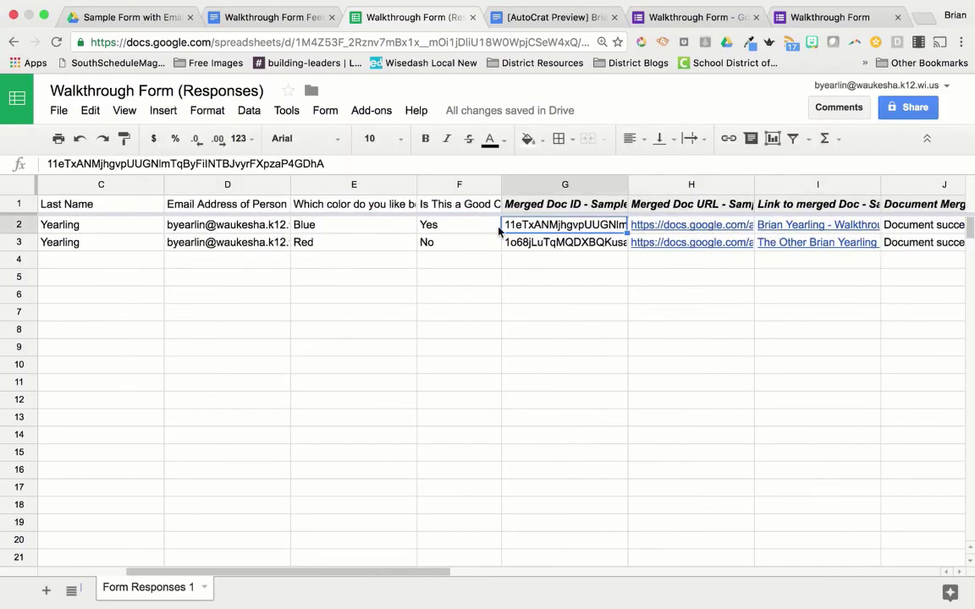
key(Down)
key(Up)
Step: Inspect the merged doc URLs, link formula and merge status in columns H to J
key(Right)
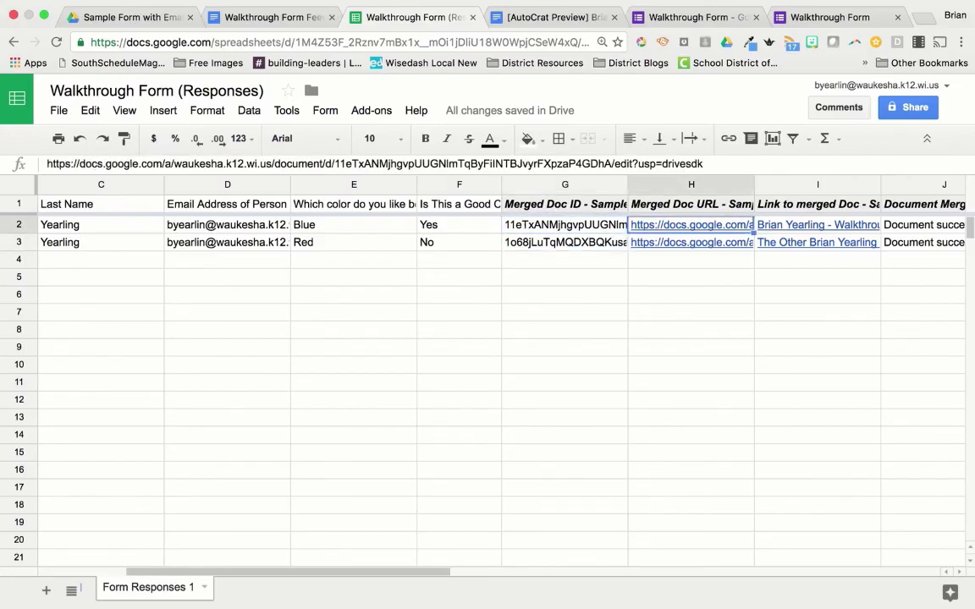
key(Down)
key(Up)
key(Right)
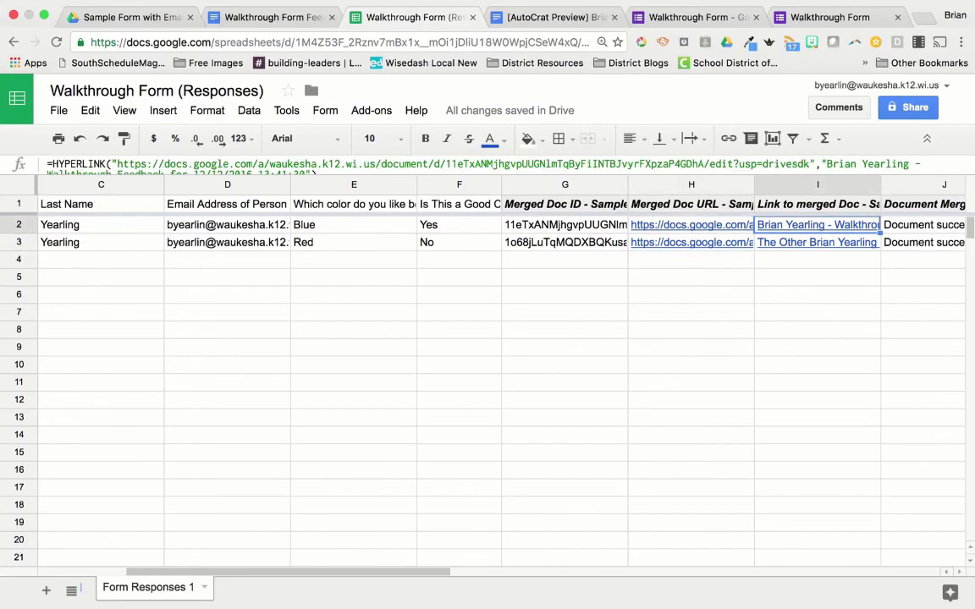
key(Right)
key(Left)
key(Right)
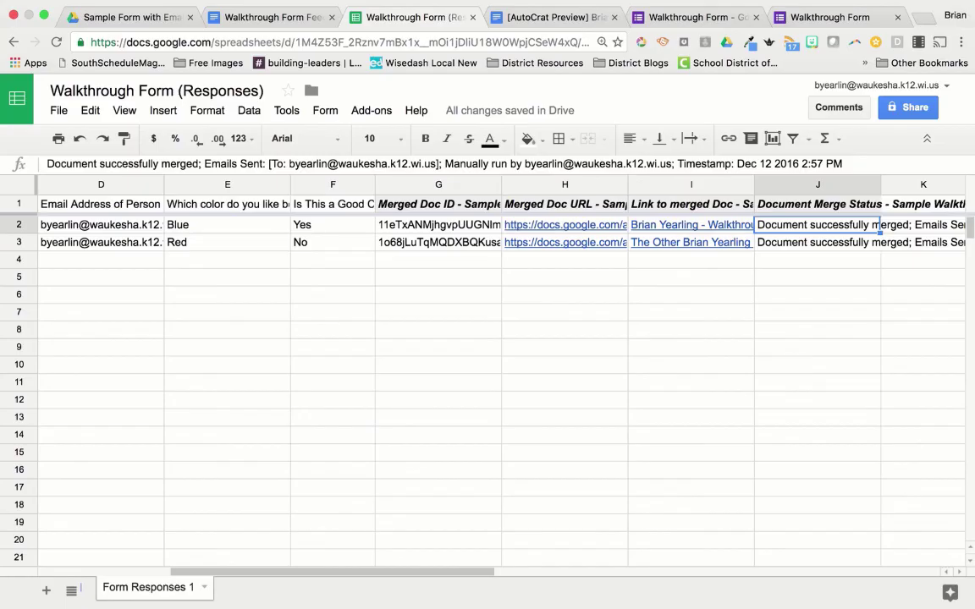
scroll(427, 374, right, 3)
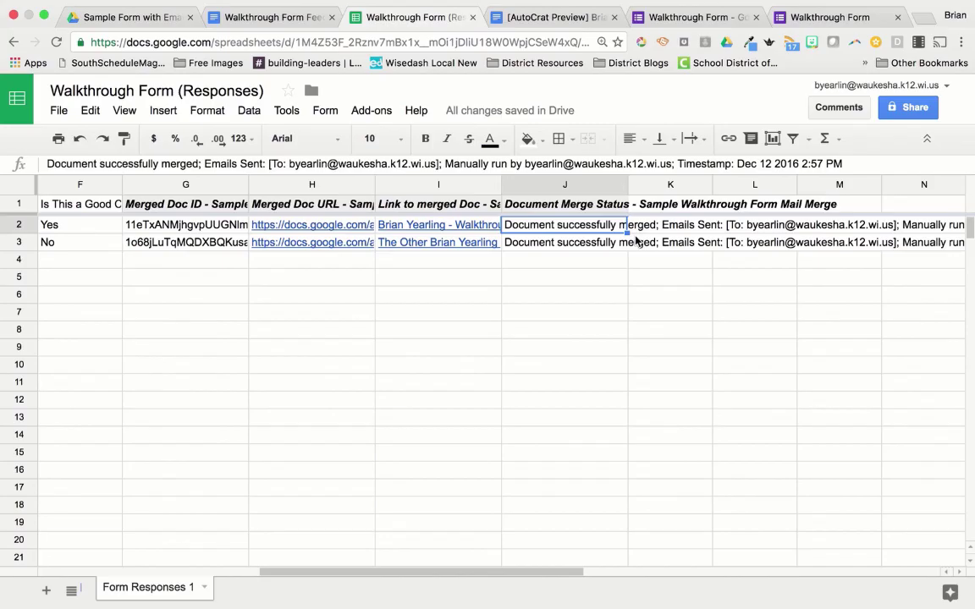
scroll(637, 405, left, 10)
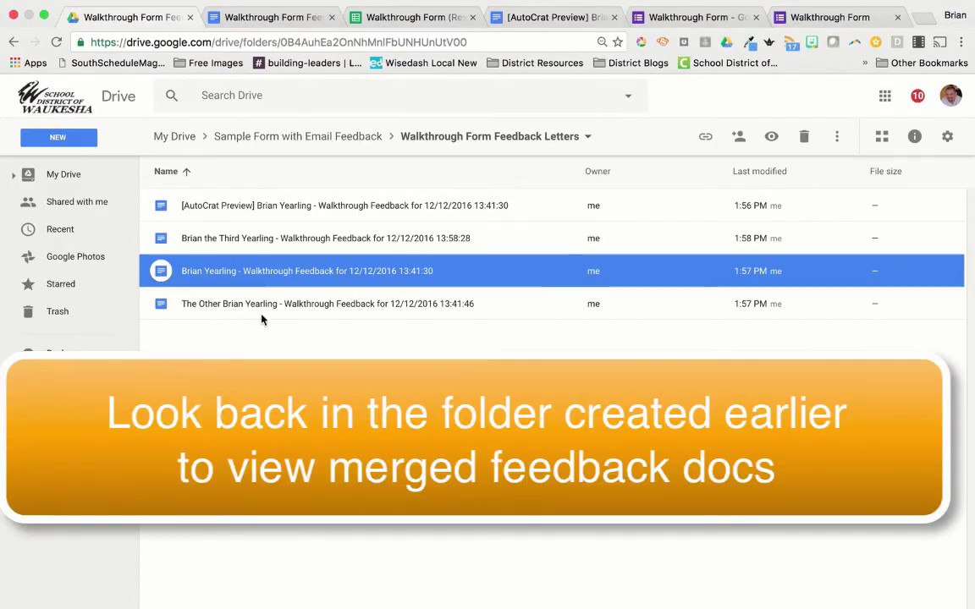
Step: Open the 12/12/2016 13:58:28 feedback document from the Walkthrough Form Feedback Letters folder
double_click(307, 240)
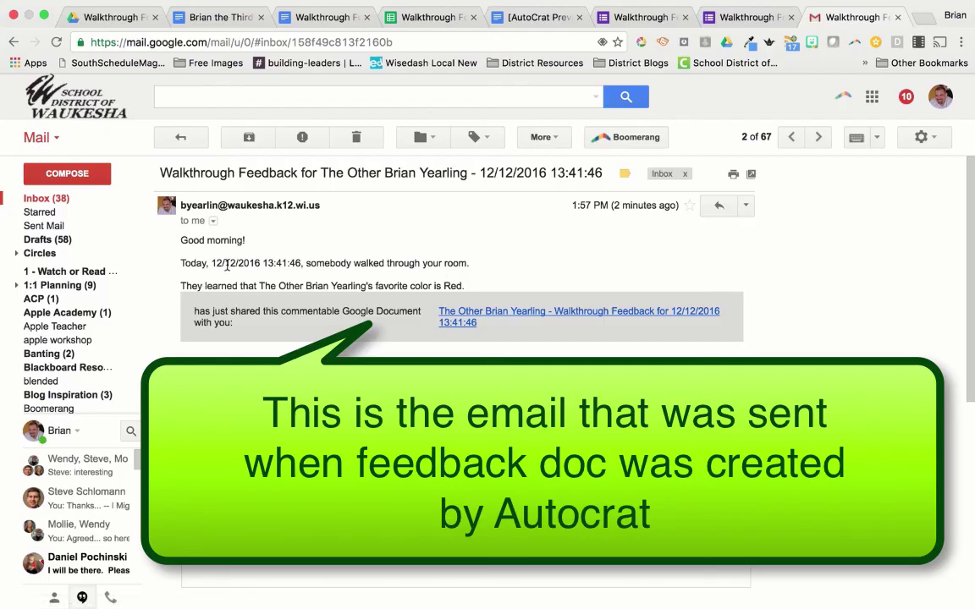
Step: Highlight the email's walkthrough date and subject timestamp, then open the linked 13:41:46 feedback doc
drag(211, 263, 296, 264)
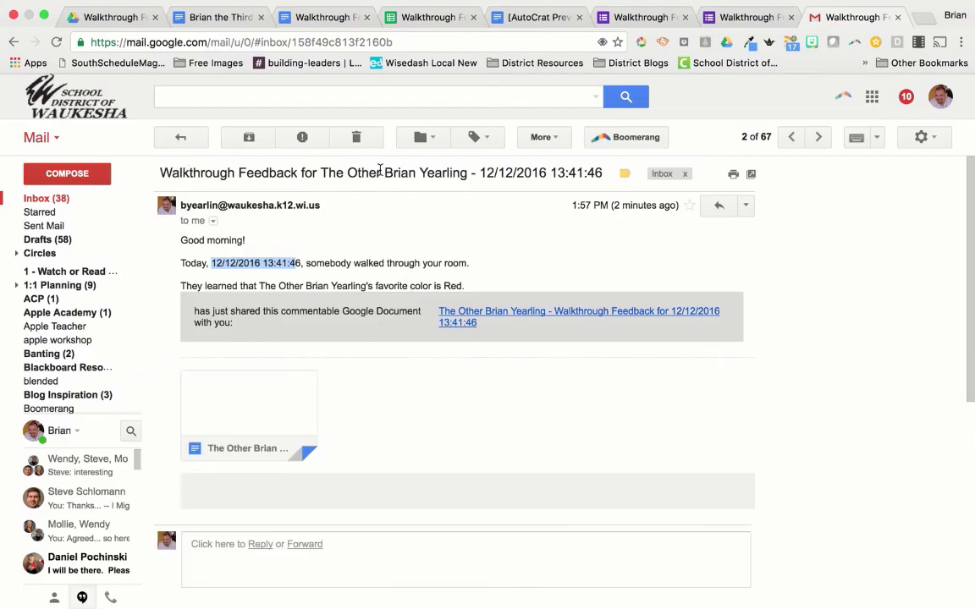
drag(321, 174, 601, 173)
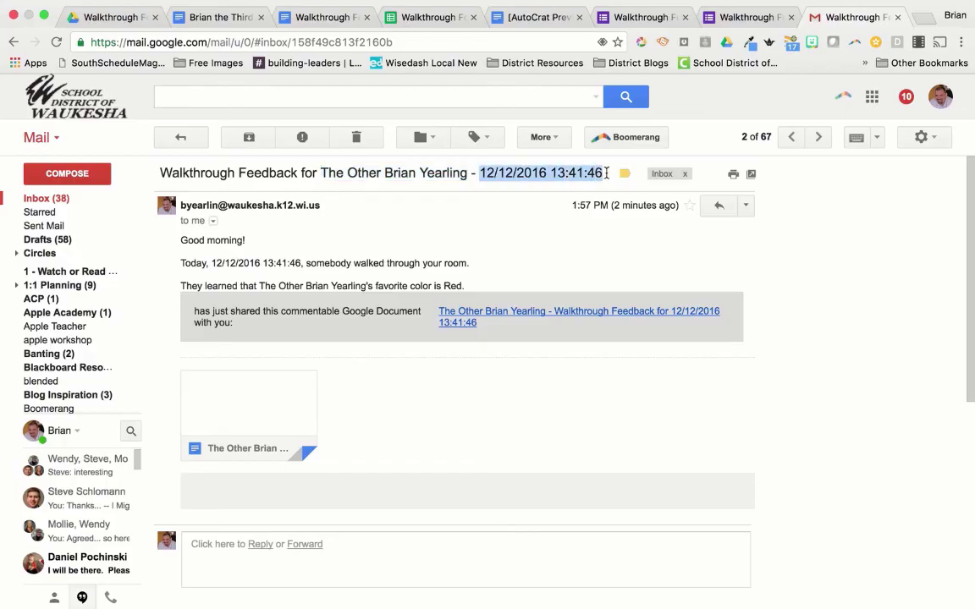
click(546, 313)
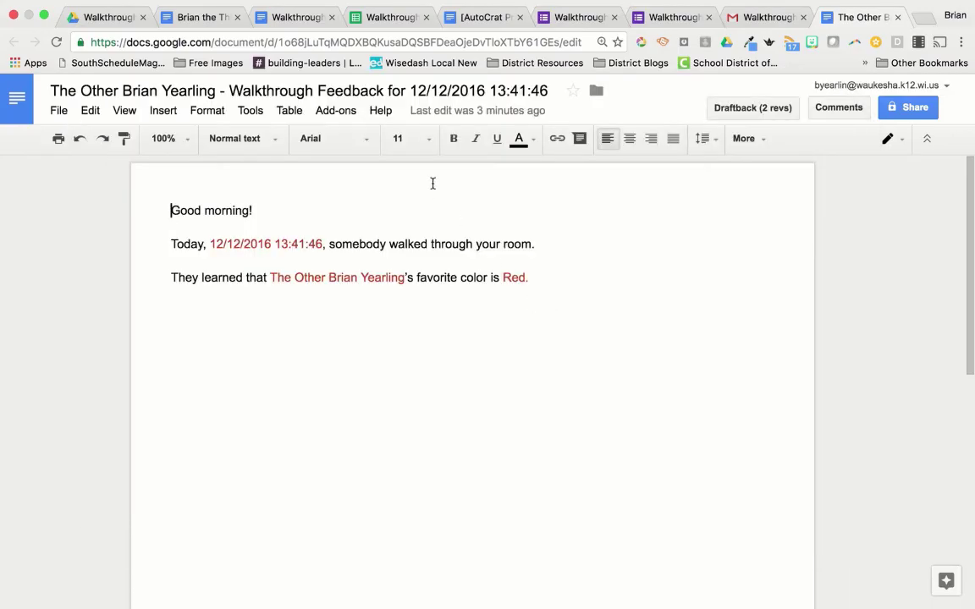
mouse_move(508, 5)
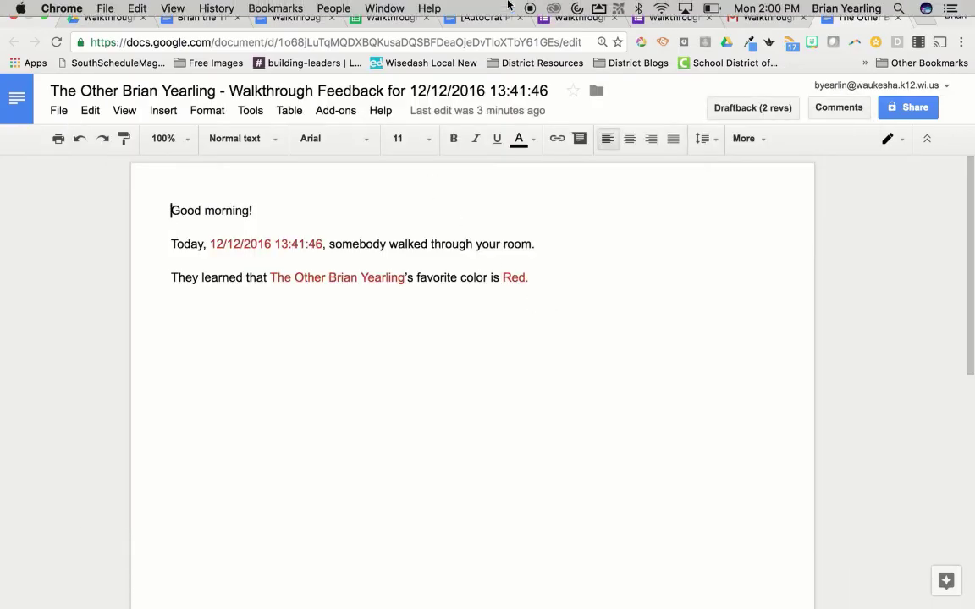